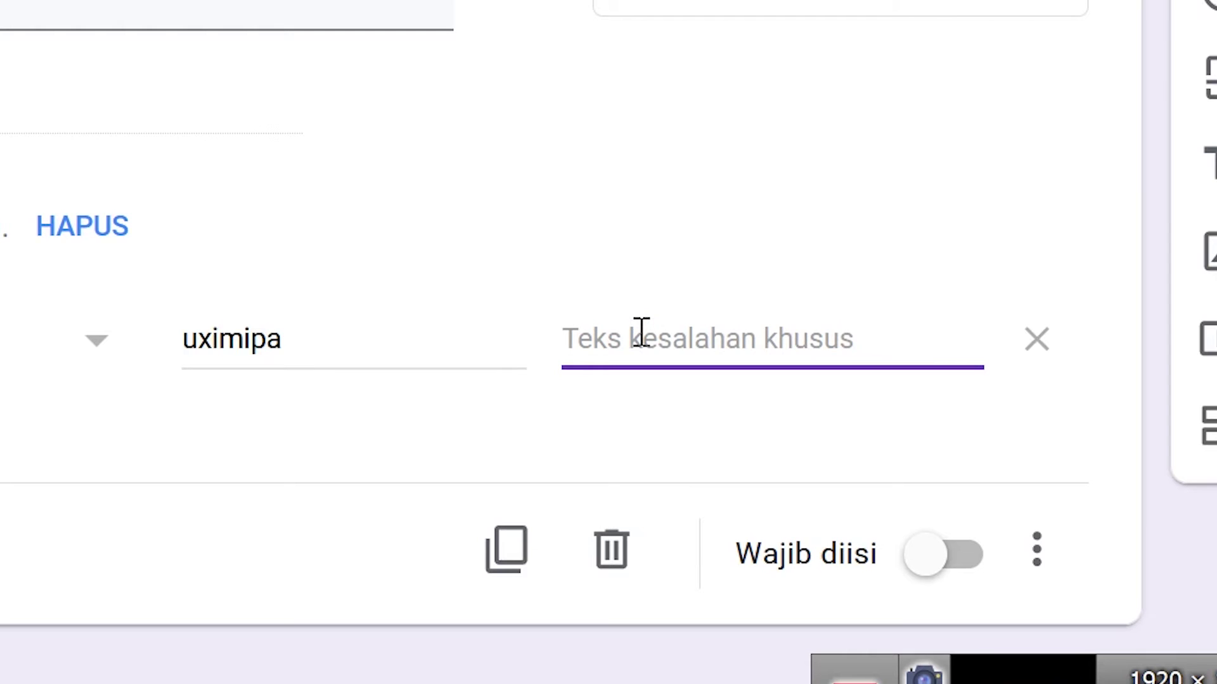
- Give the exam code question the error text 'Masukkan kode' and make it required
text(M)
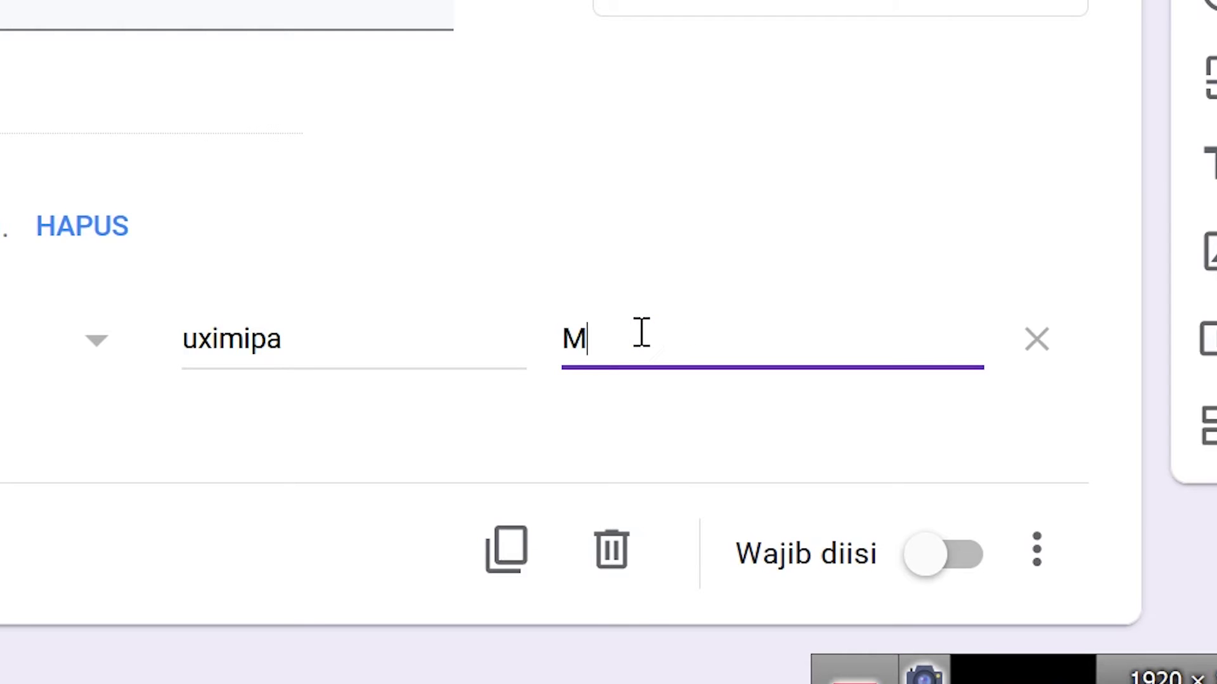
text(asukk)
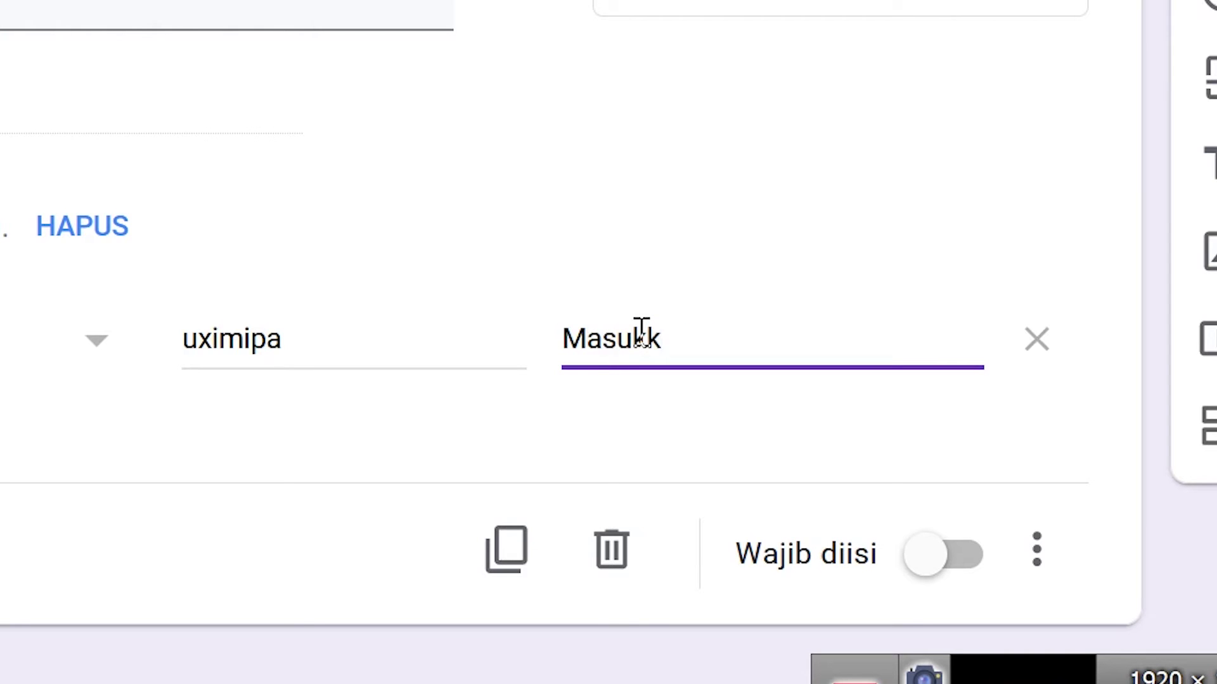
text(an kode)
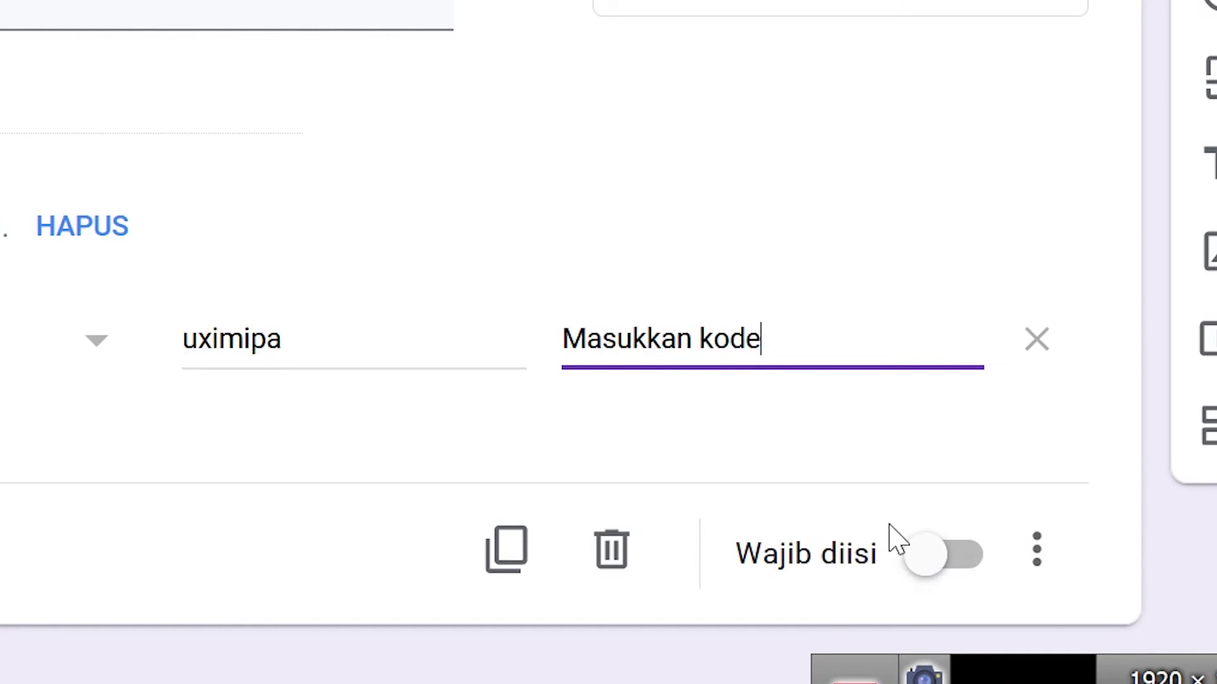
click(976, 562)
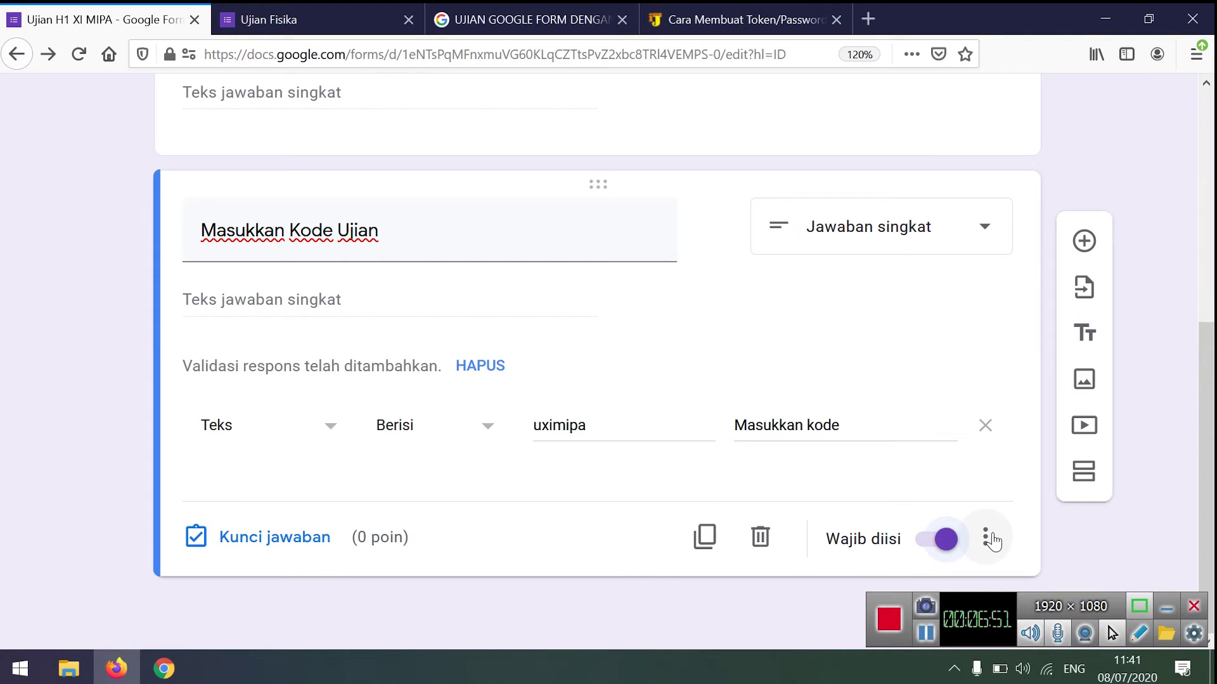
click(1037, 549)
click(1061, 608)
drag(1061, 609, 824, 683)
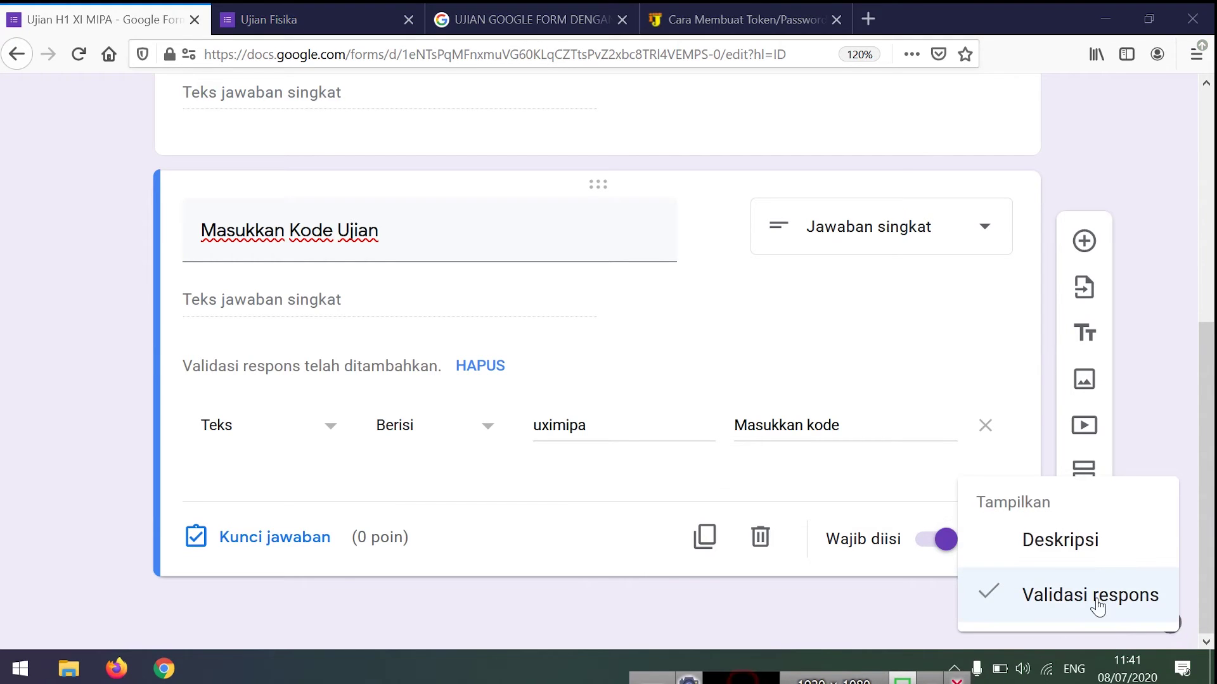
click(897, 475)
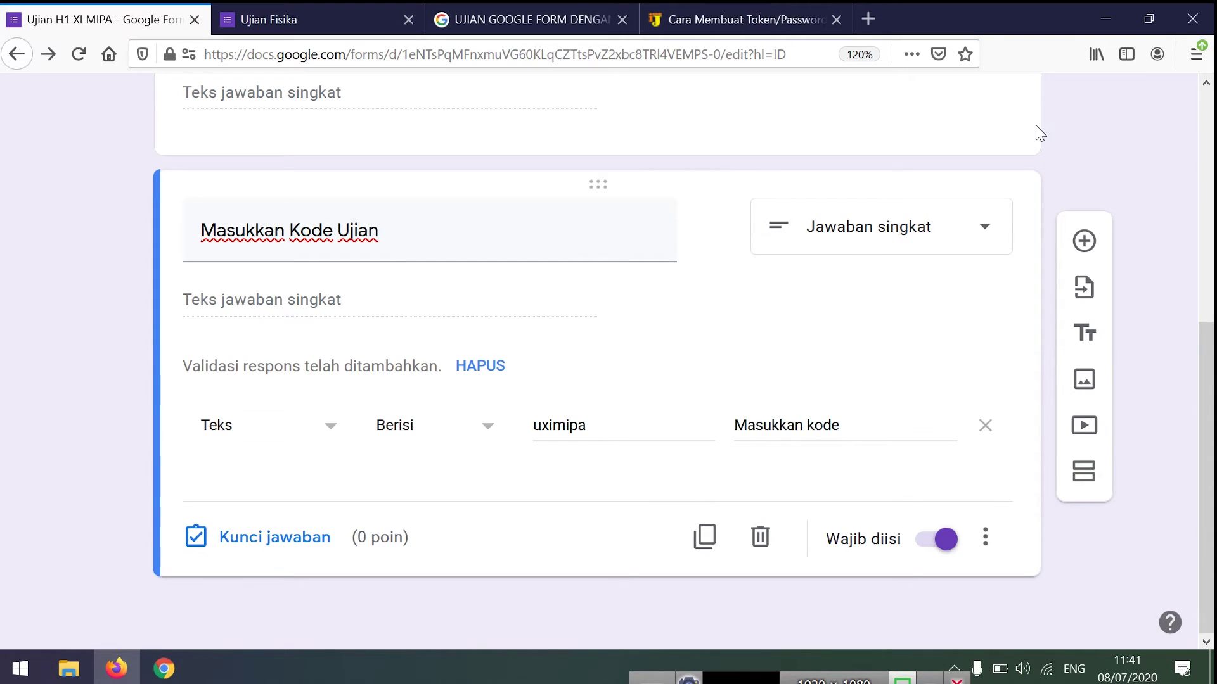
scroll(1109, 145, up, 5)
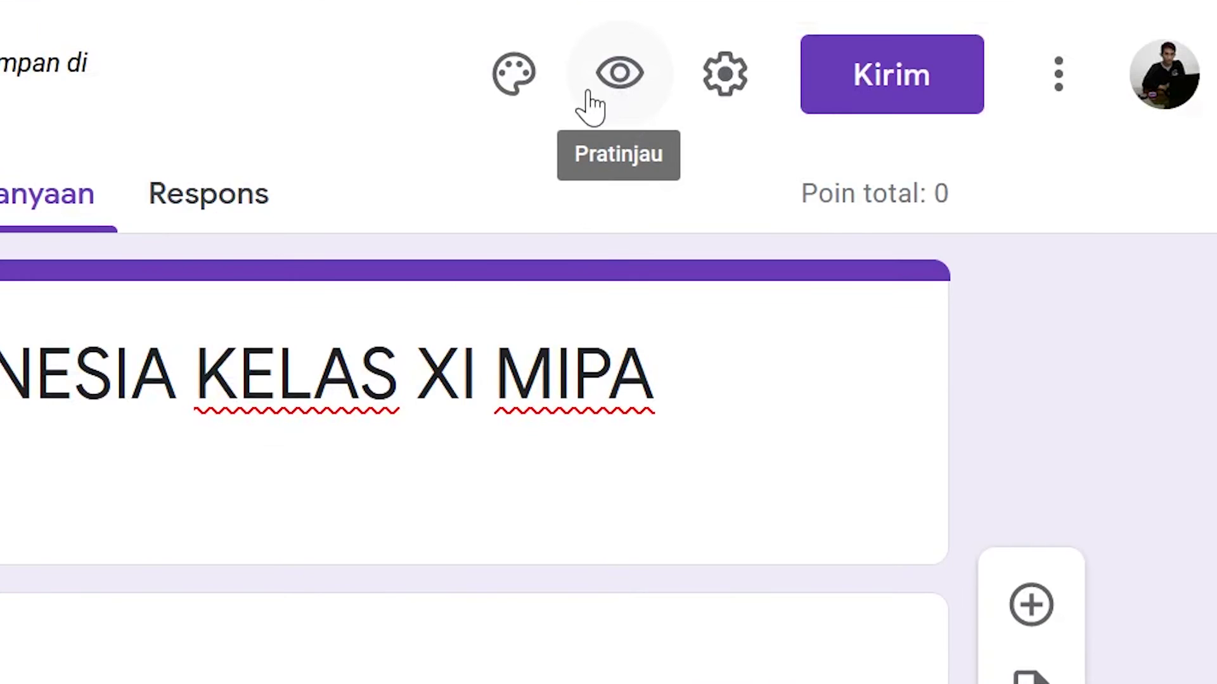
- Open the form preview and close the old Ujian Fisika tab
click(619, 74)
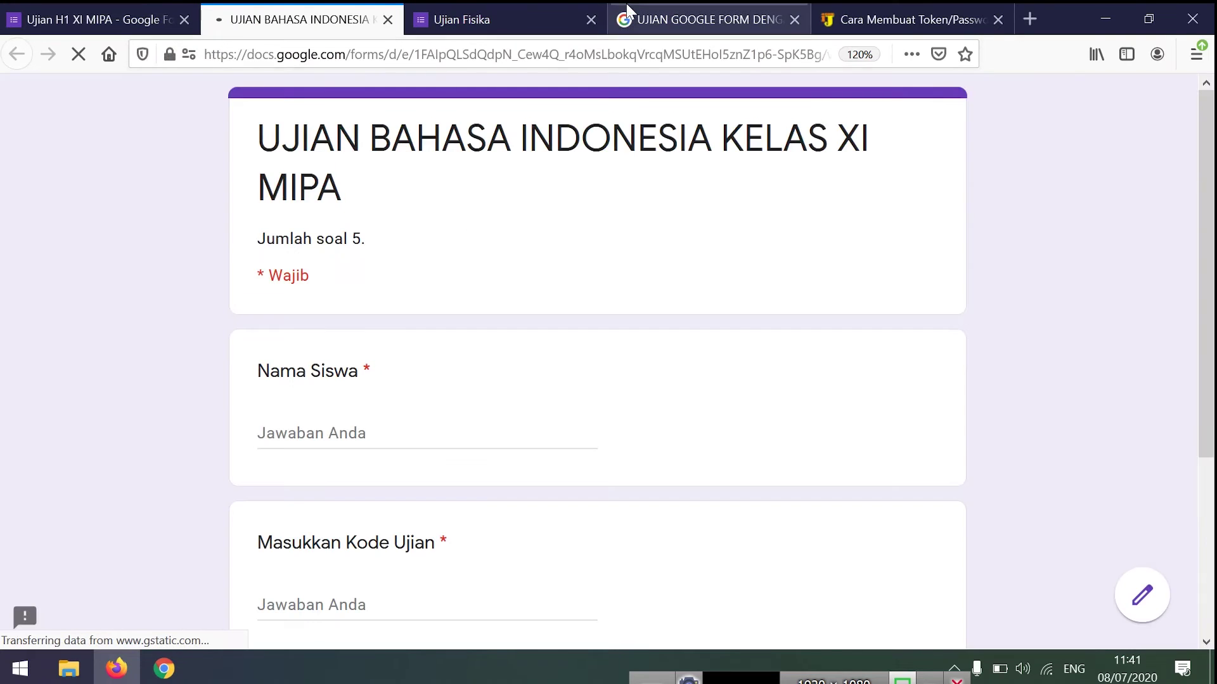
click(590, 18)
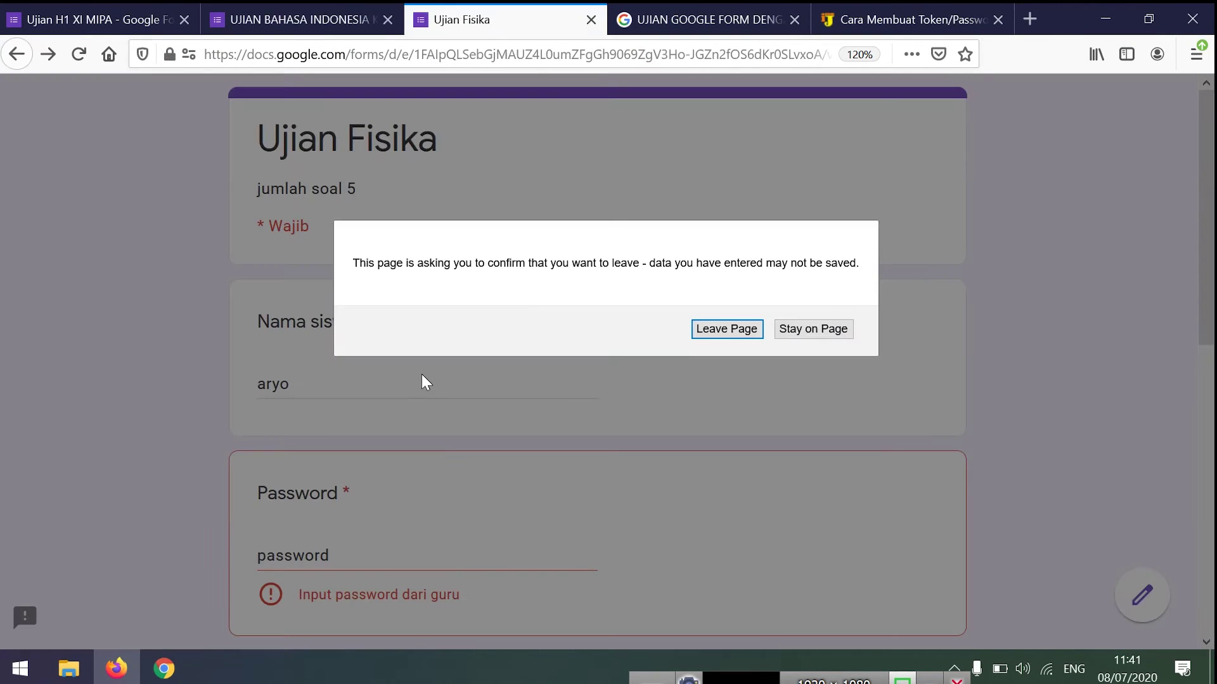
click(727, 329)
click(310, 19)
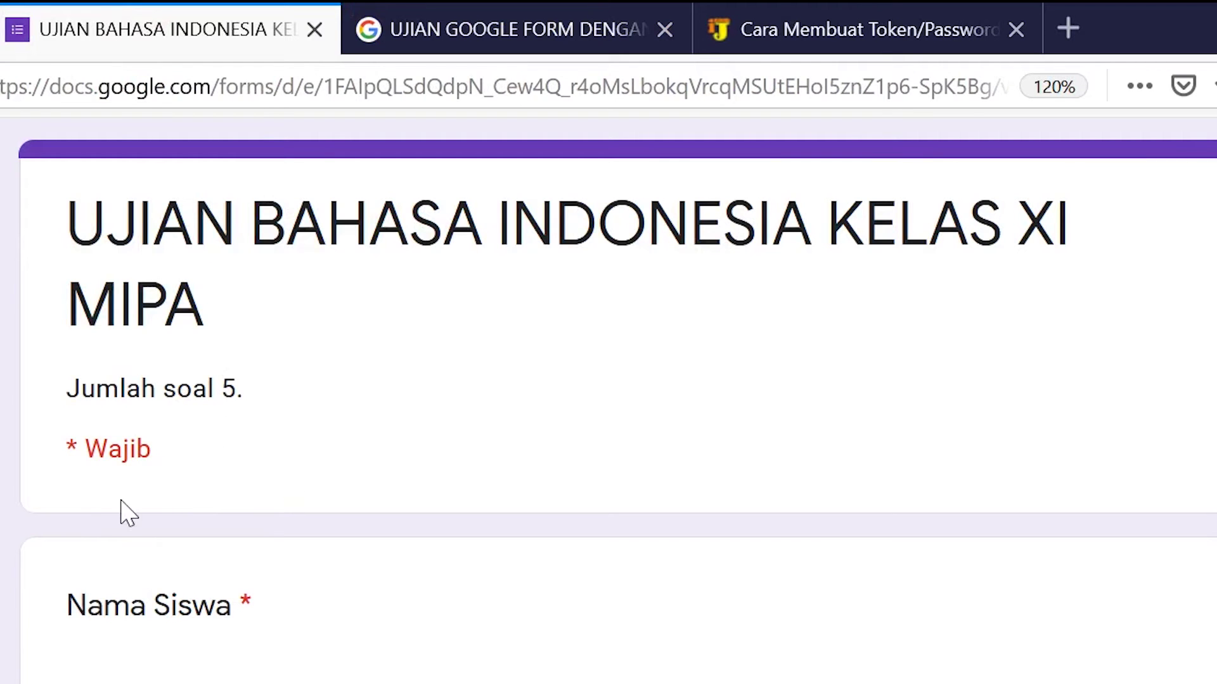
- In the preview, enter the wrong code 'hhhhh' to trigger the validation error
scroll(190, 634, down, 3)
click(71, 249)
drag(71, 249, 108, 250)
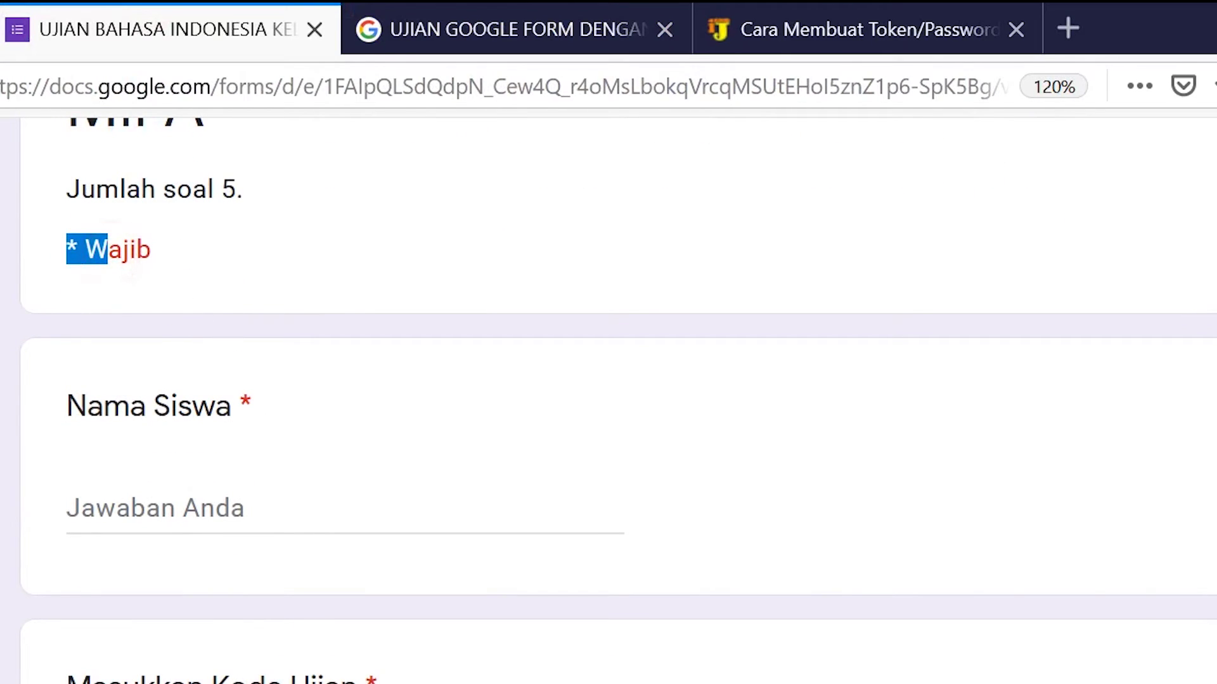
click(233, 501)
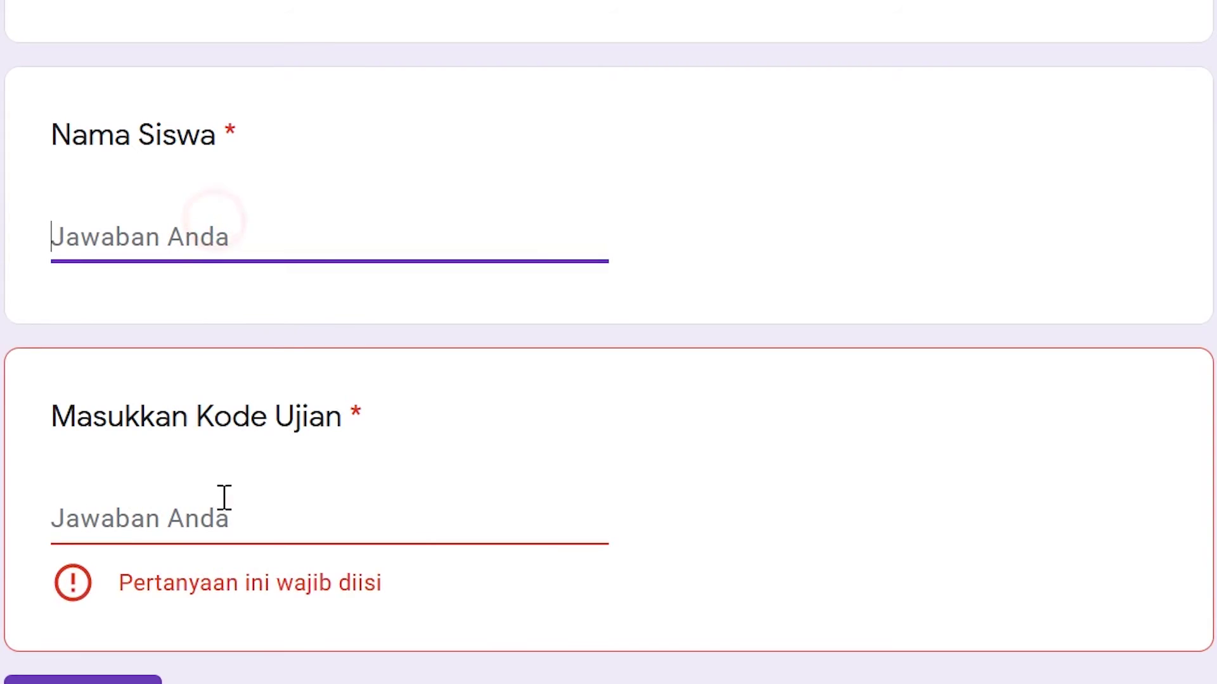
click(224, 498)
text(hhhhh)
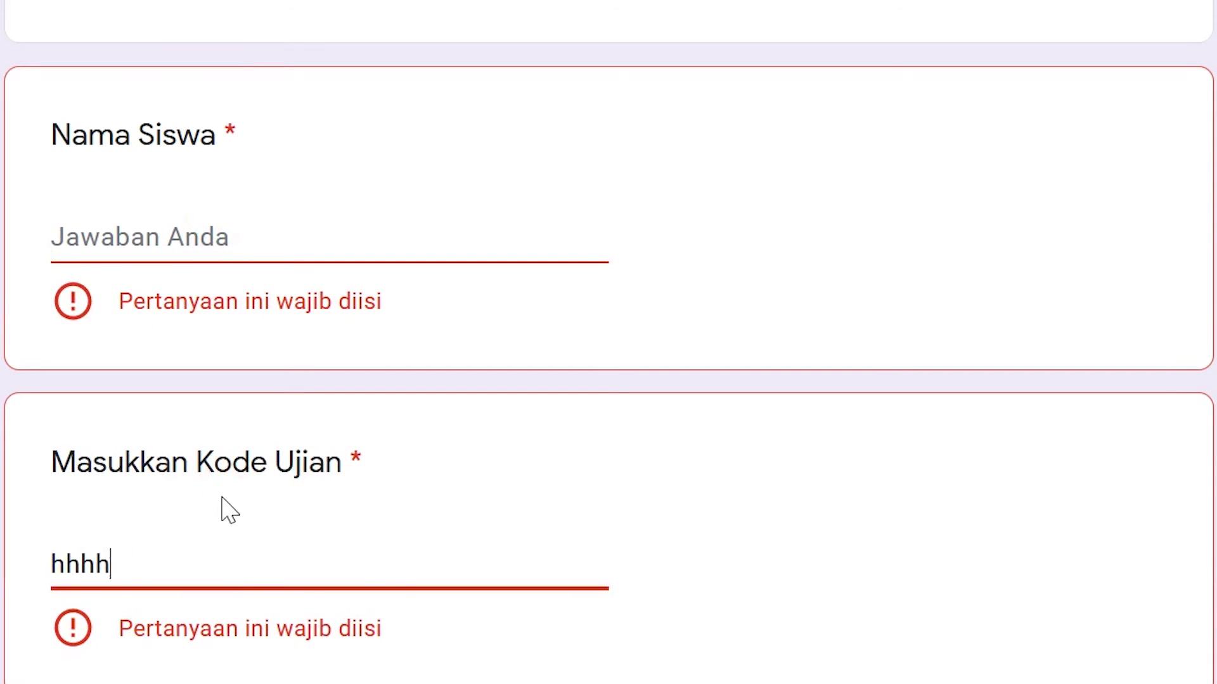
click(784, 630)
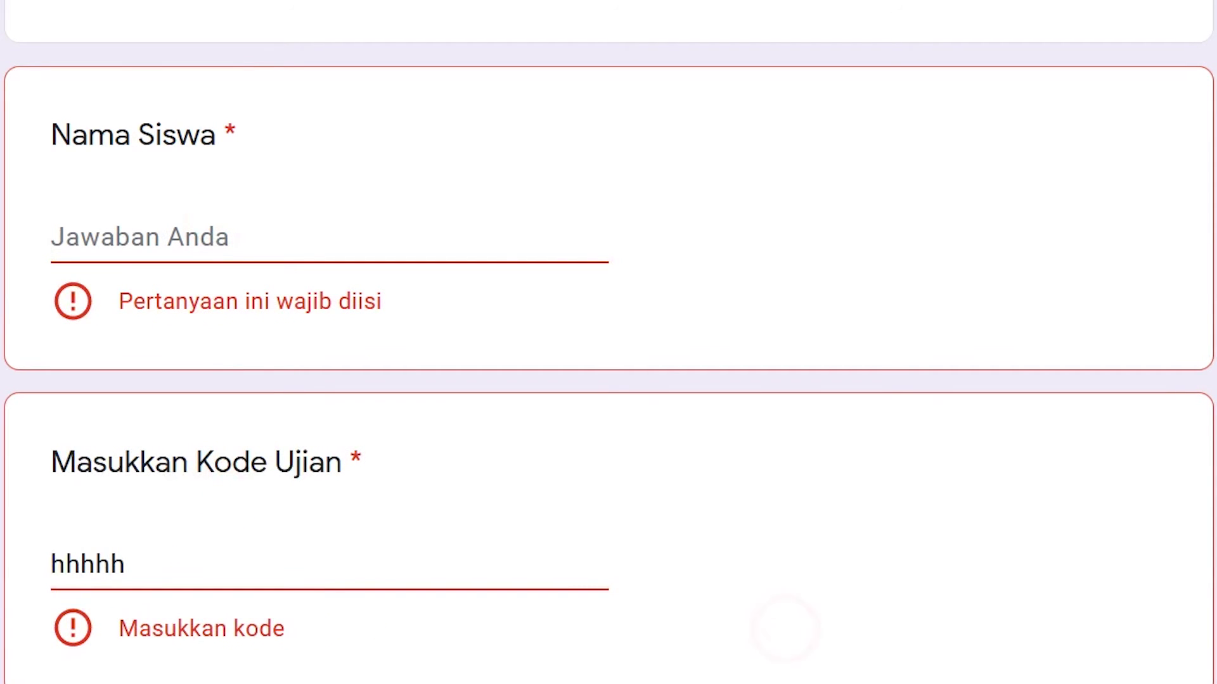
double_click(158, 557)
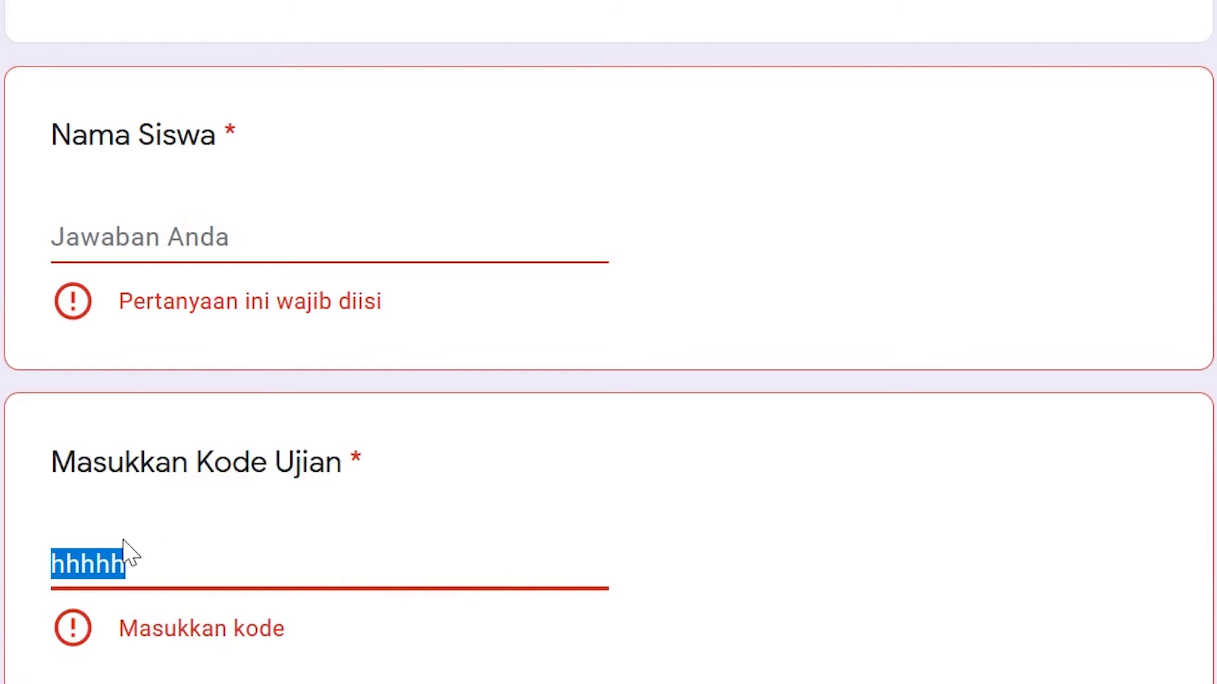
text(ximipa)
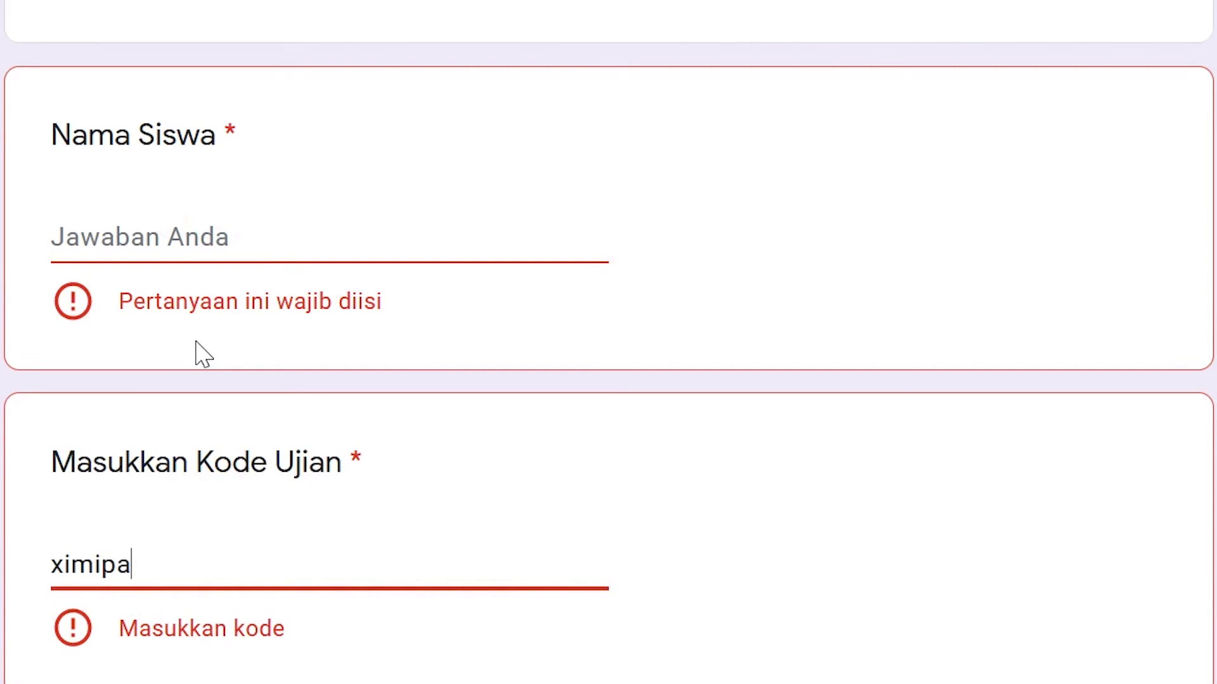
click(447, 654)
click(53, 582)
text(u)
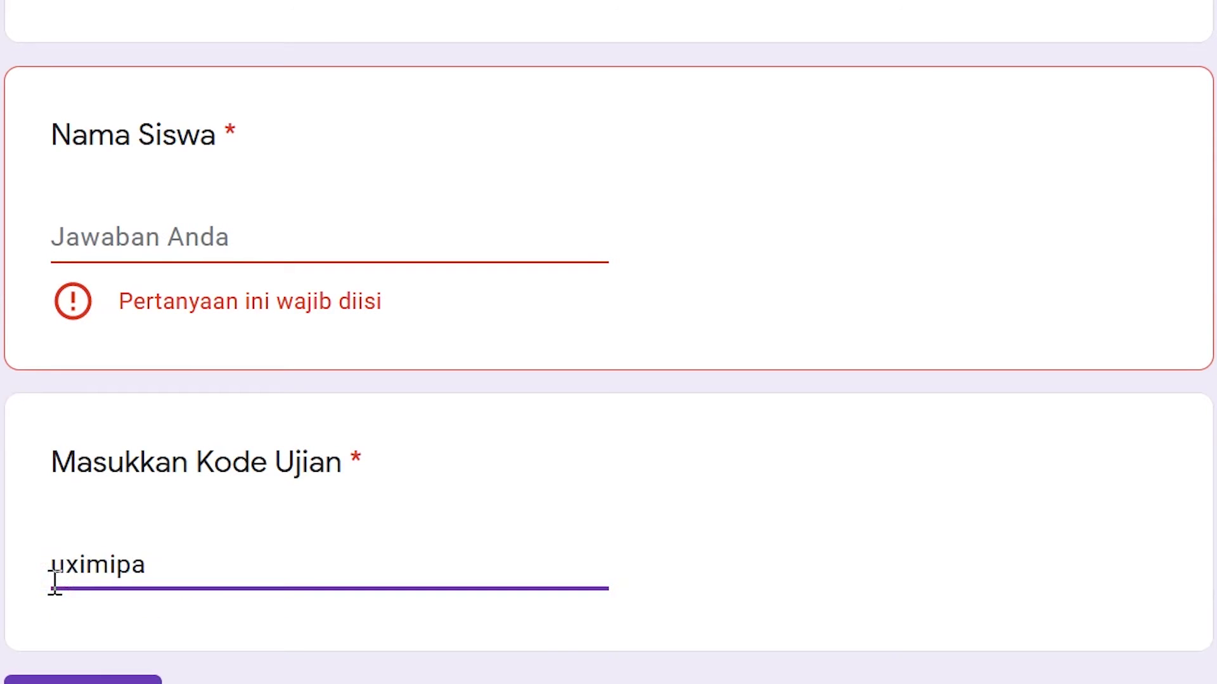
click(555, 641)
- Enter a wrong code again and check the 'Masukkan kode' error message
drag(196, 563, 0, 550)
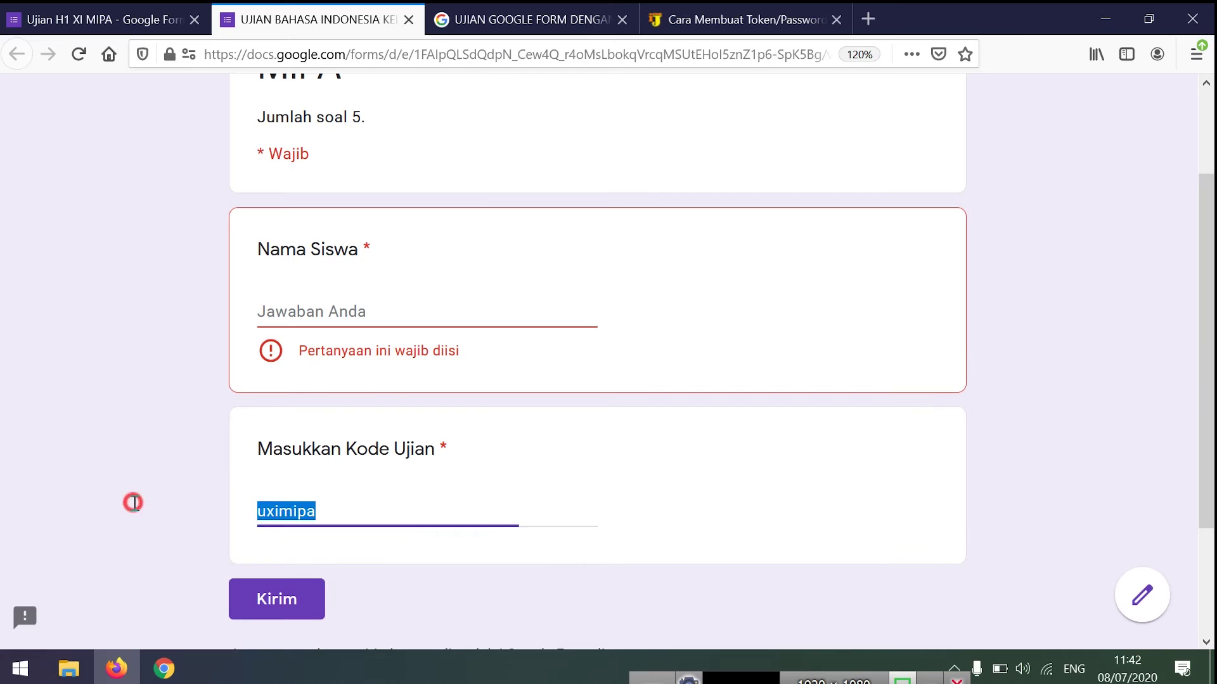
click(170, 447)
drag(329, 508, 234, 504)
text(hjfgg)
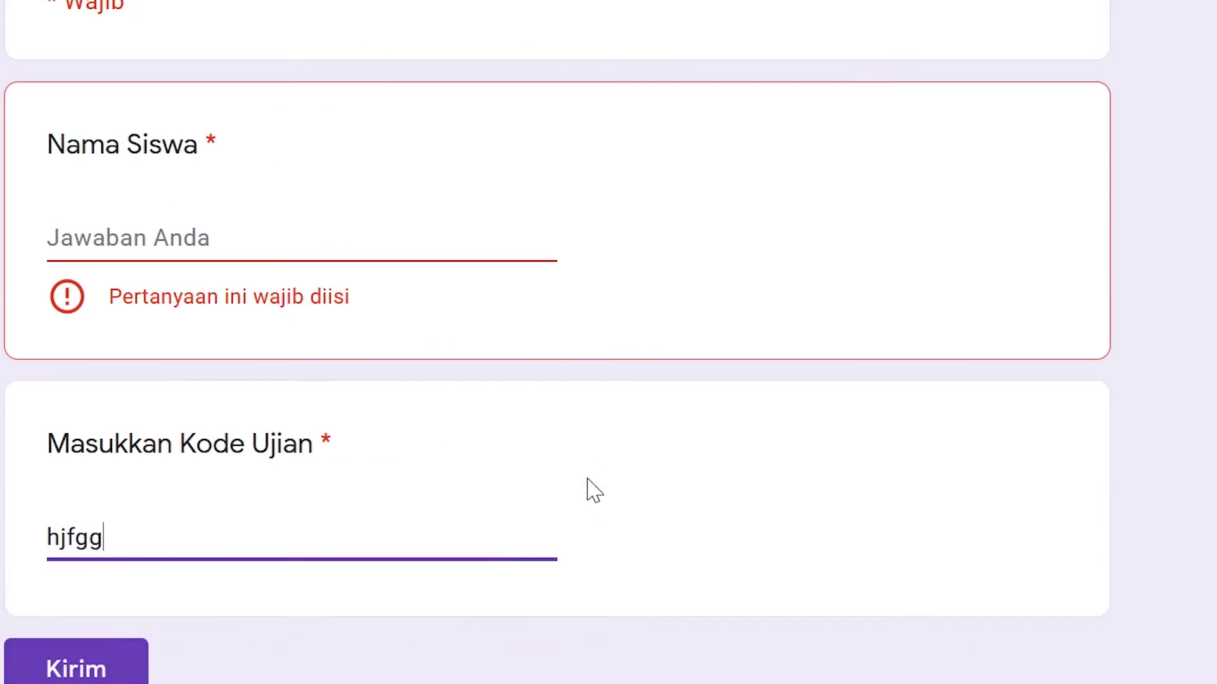
click(617, 475)
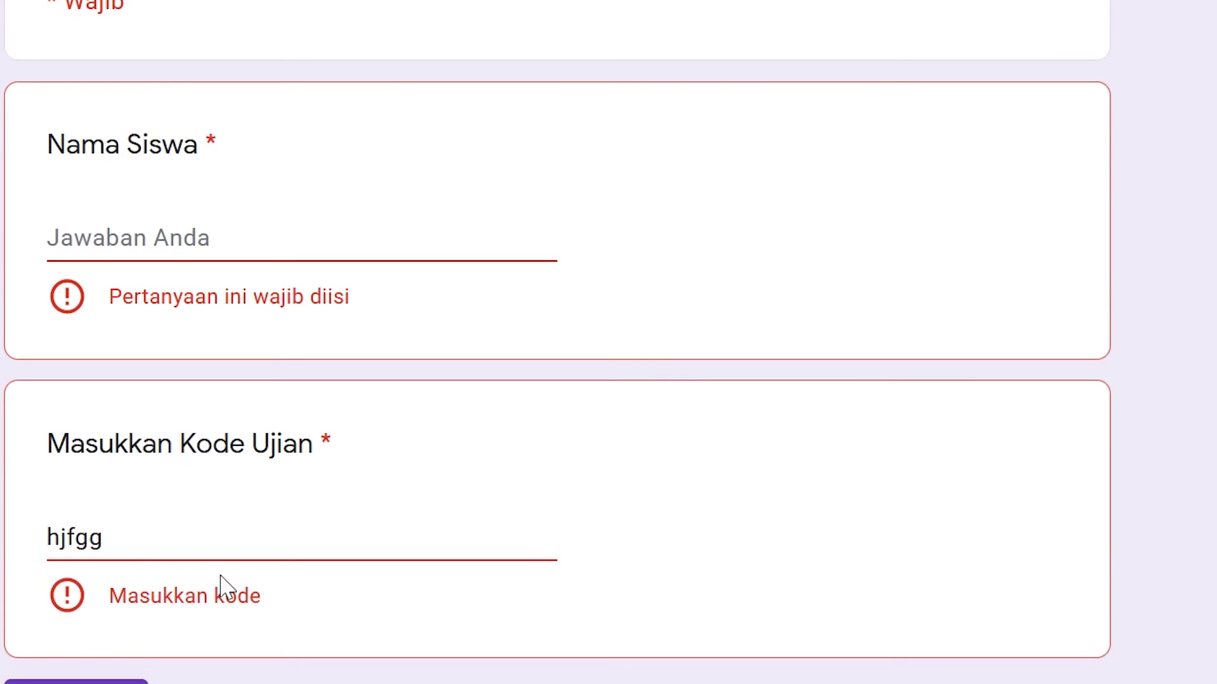
drag(264, 606, 130, 597)
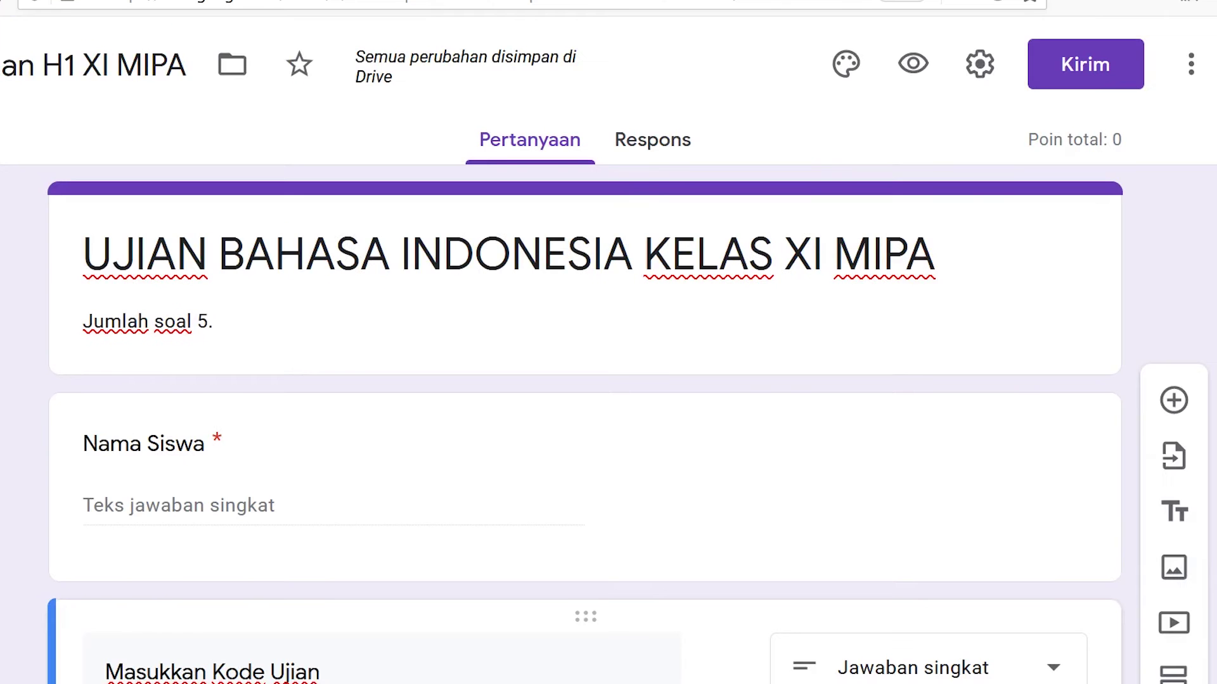
scroll(769, 372, down, 7)
click(954, 460)
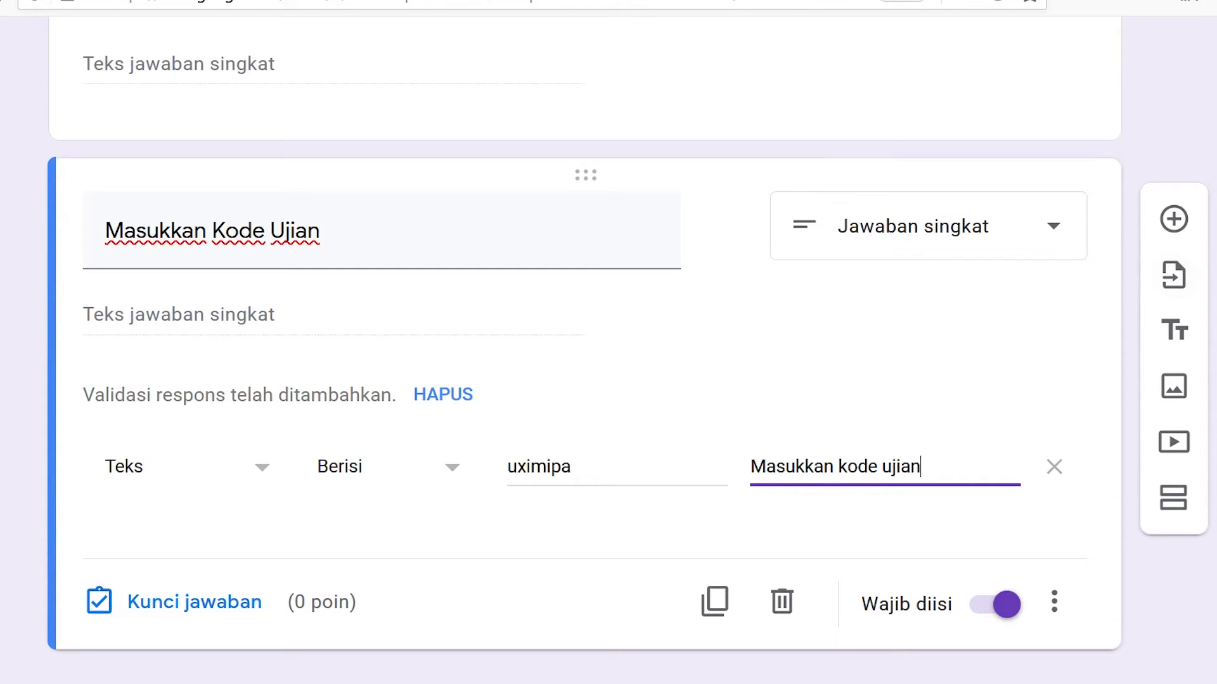
- Scroll up through the exam form after editing the error message
scroll(266, 359, up, 5)
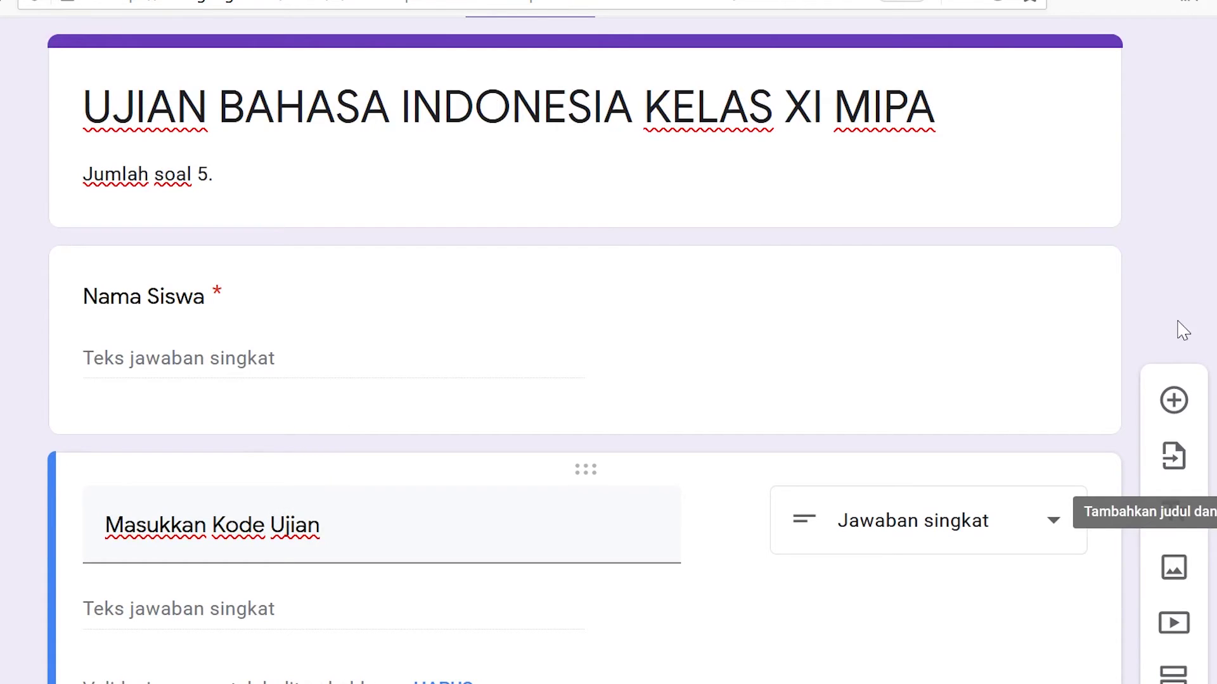
- Add a required short-answer question titled 'Nis Siswa' below the exam code question
click(1180, 399)
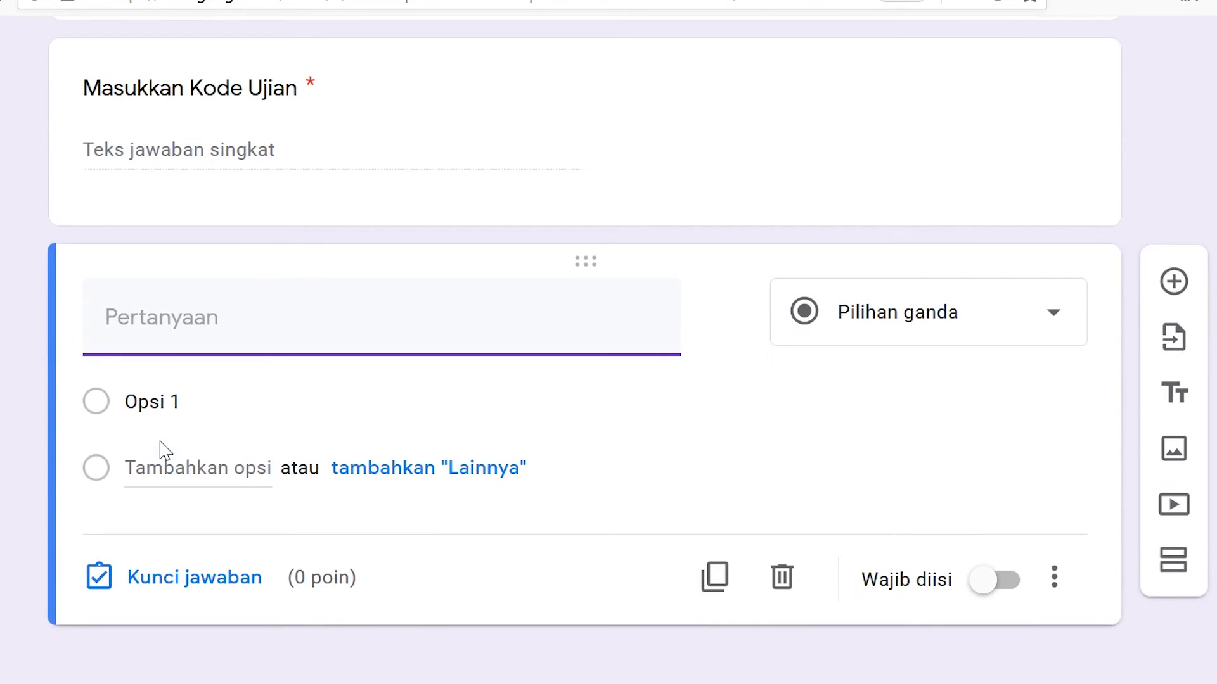
text(nis)
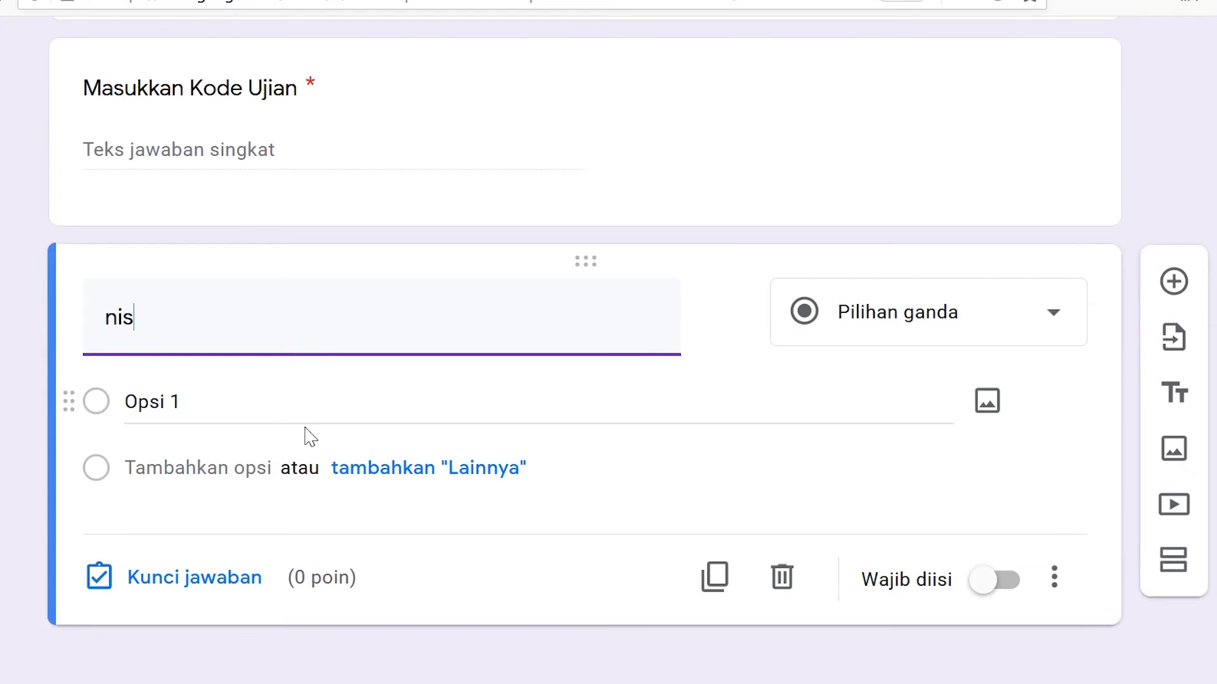
drag(204, 369, 6, 373)
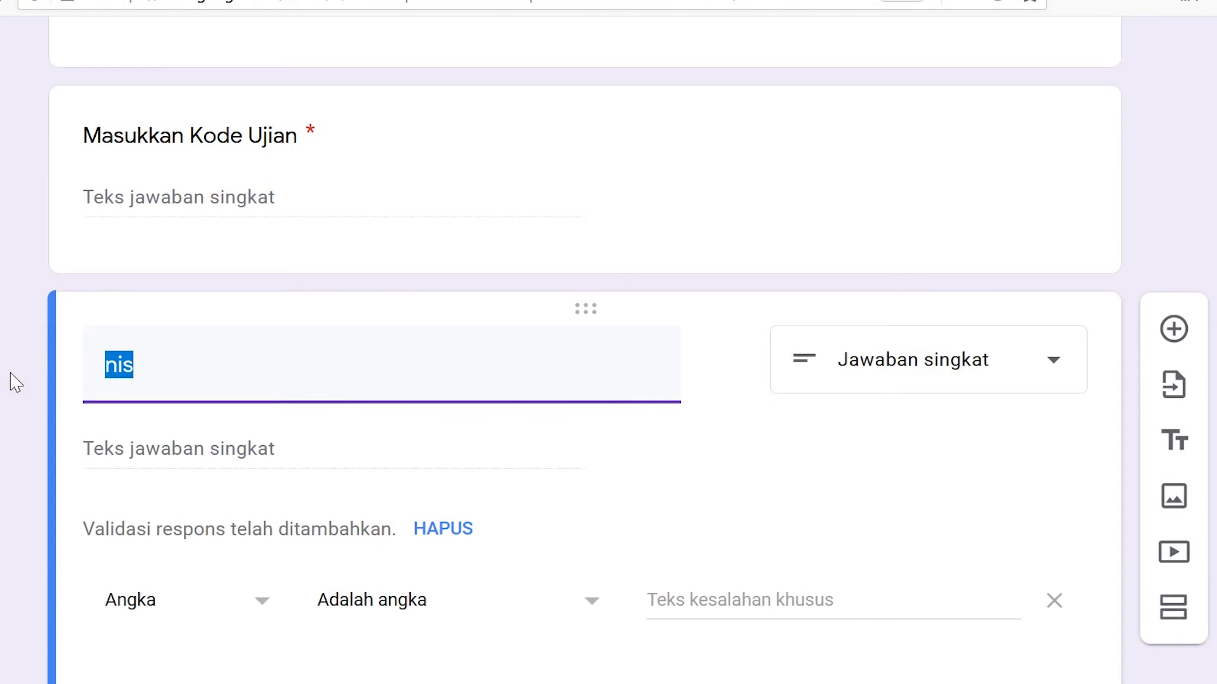
text(Ni)
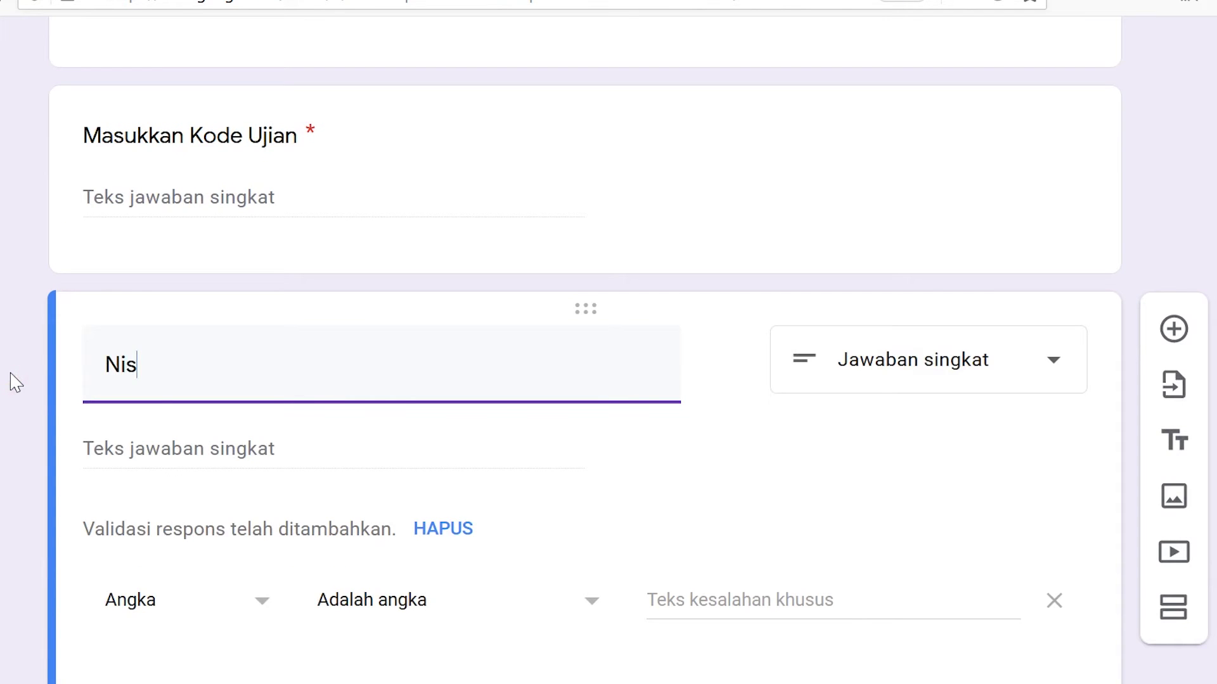
text(s Siswa)
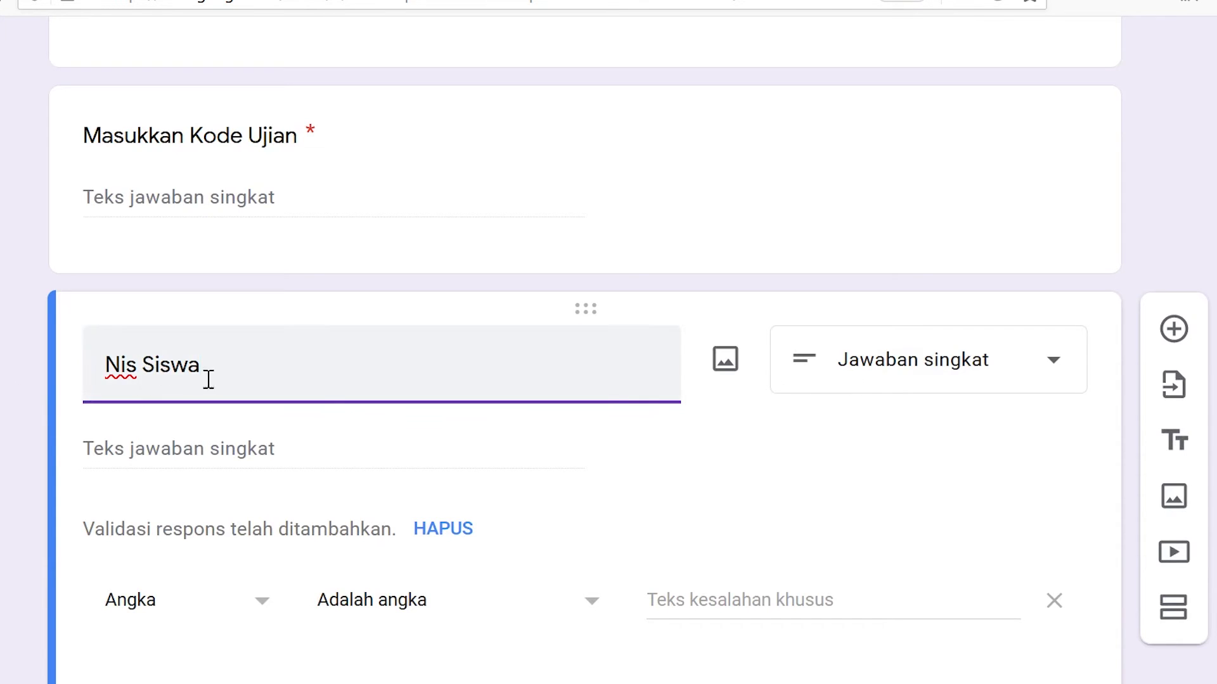
drag(233, 378, 48, 372)
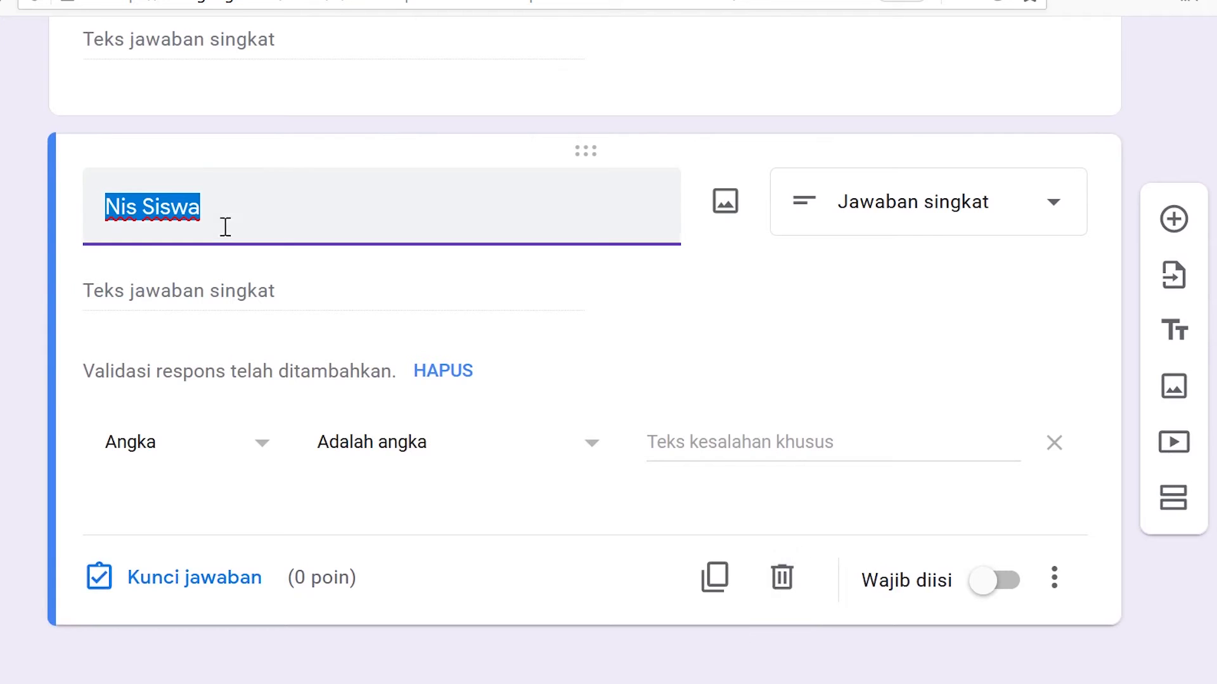
click(220, 201)
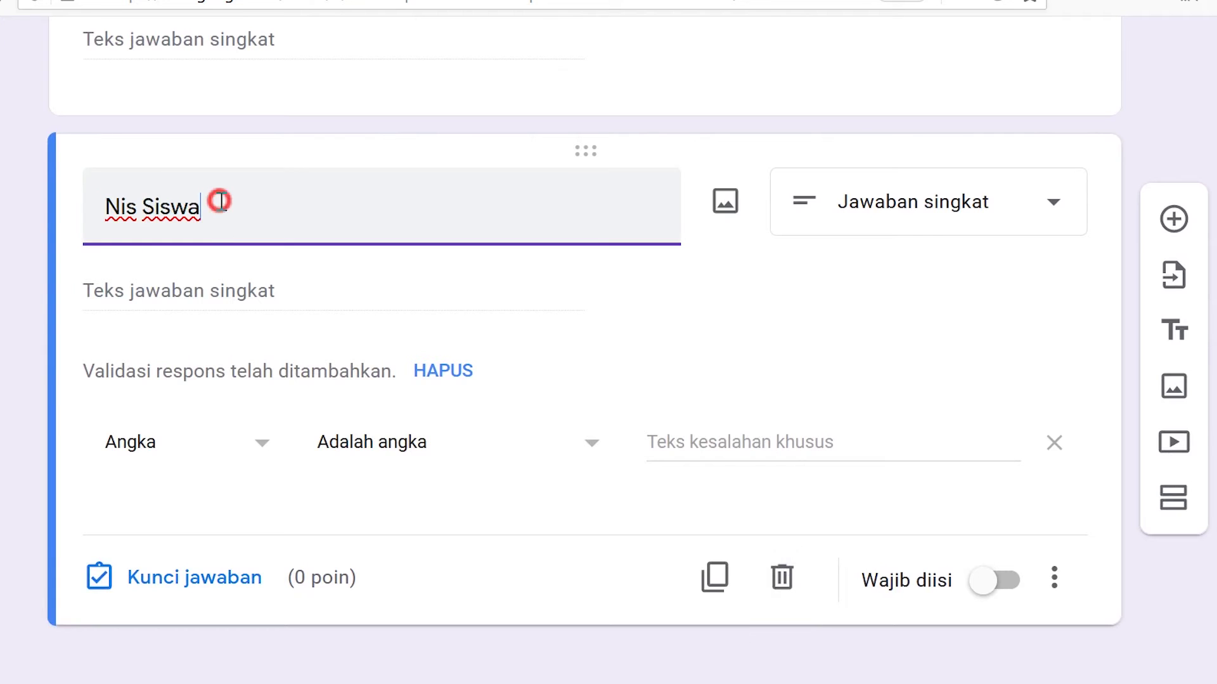
click(989, 586)
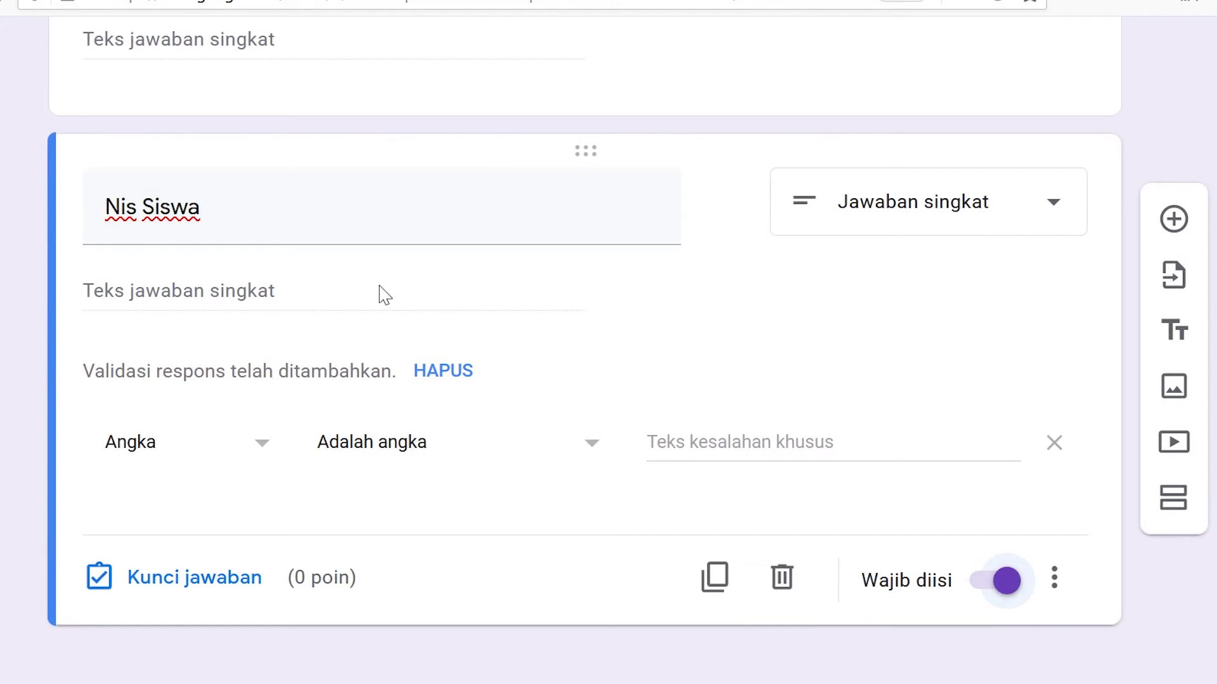
drag(300, 217, 43, 217)
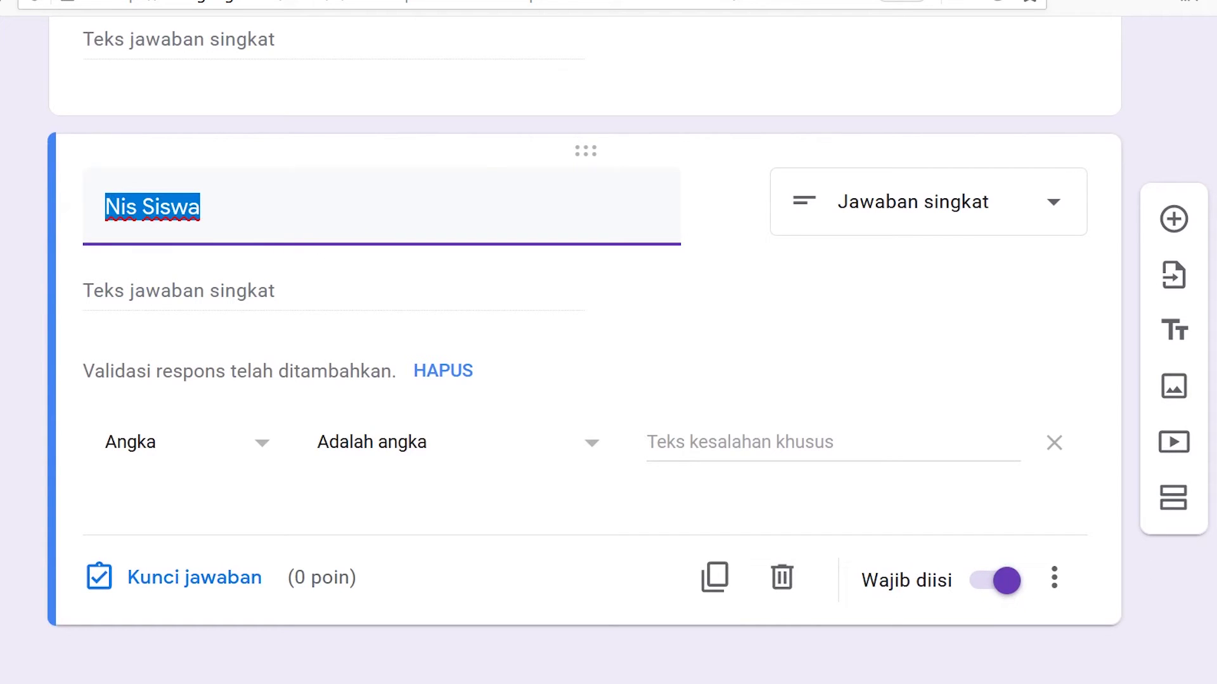
key(Escape)
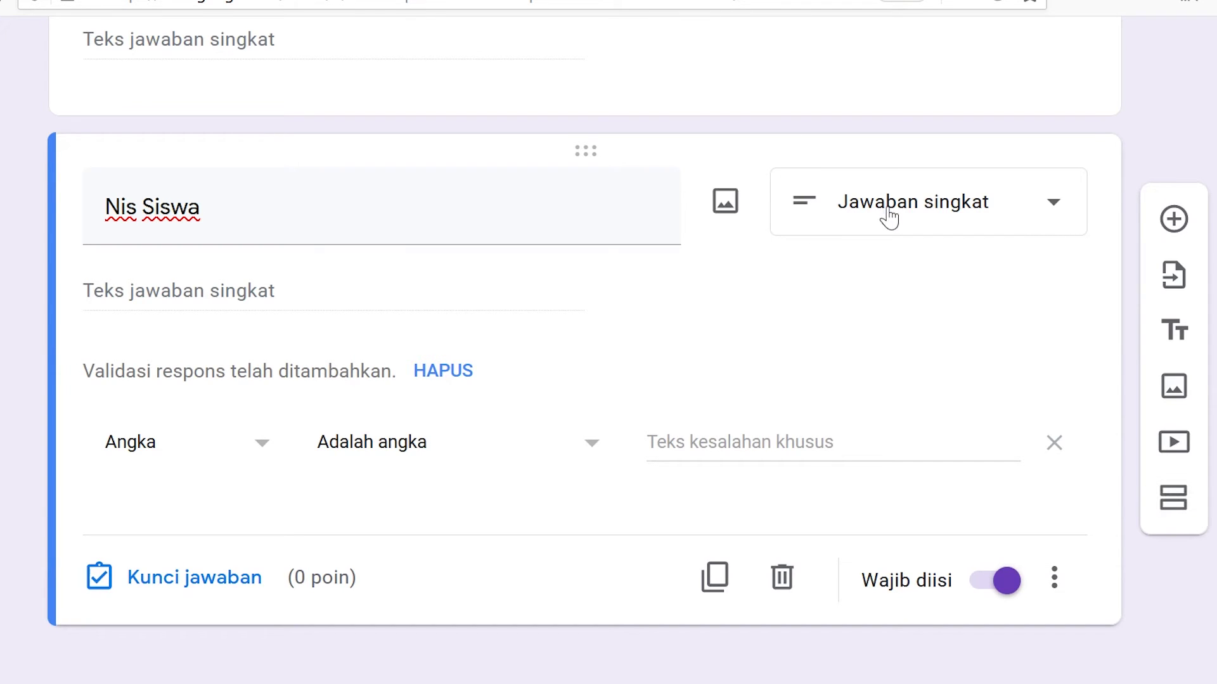
- Keep Nis Siswa as short answer with Angka → Adalah angka validation, then add a new section
click(811, 216)
click(883, 105)
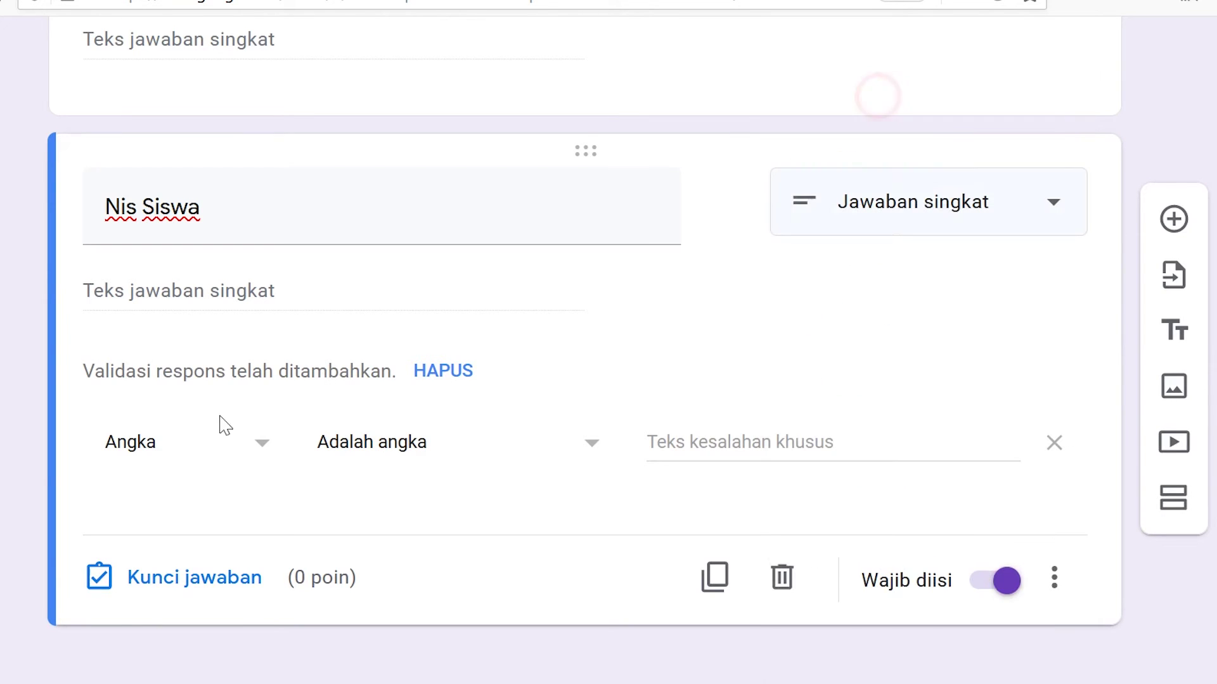
click(233, 445)
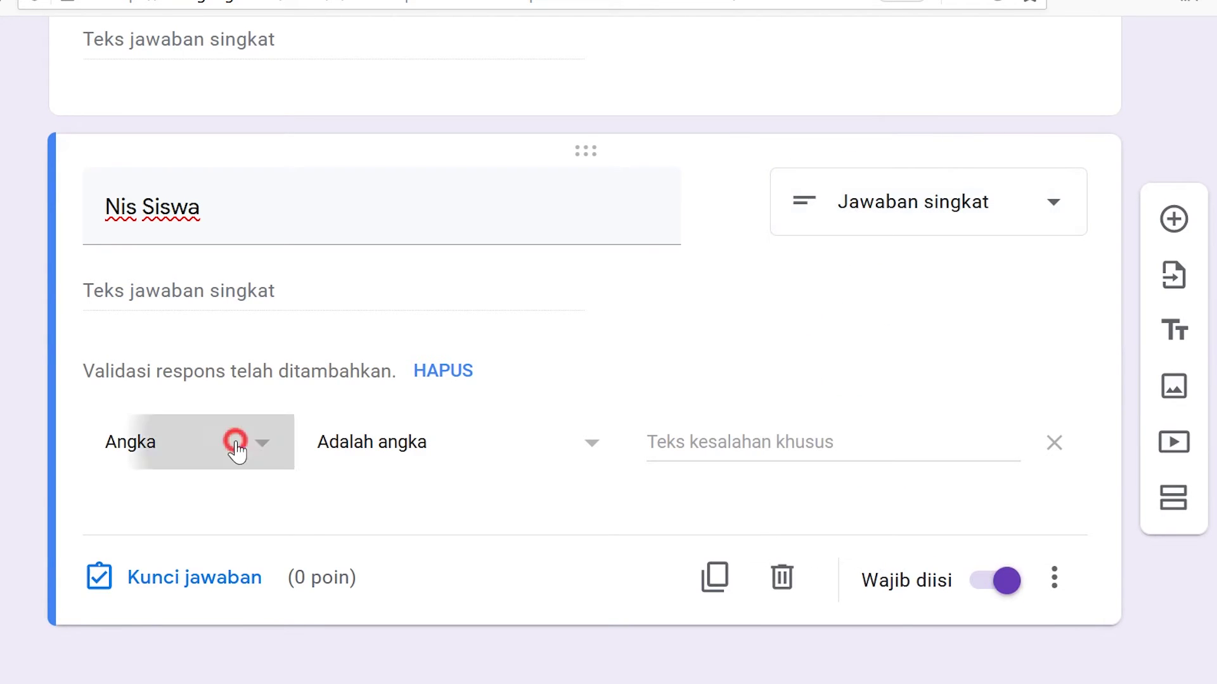
click(245, 469)
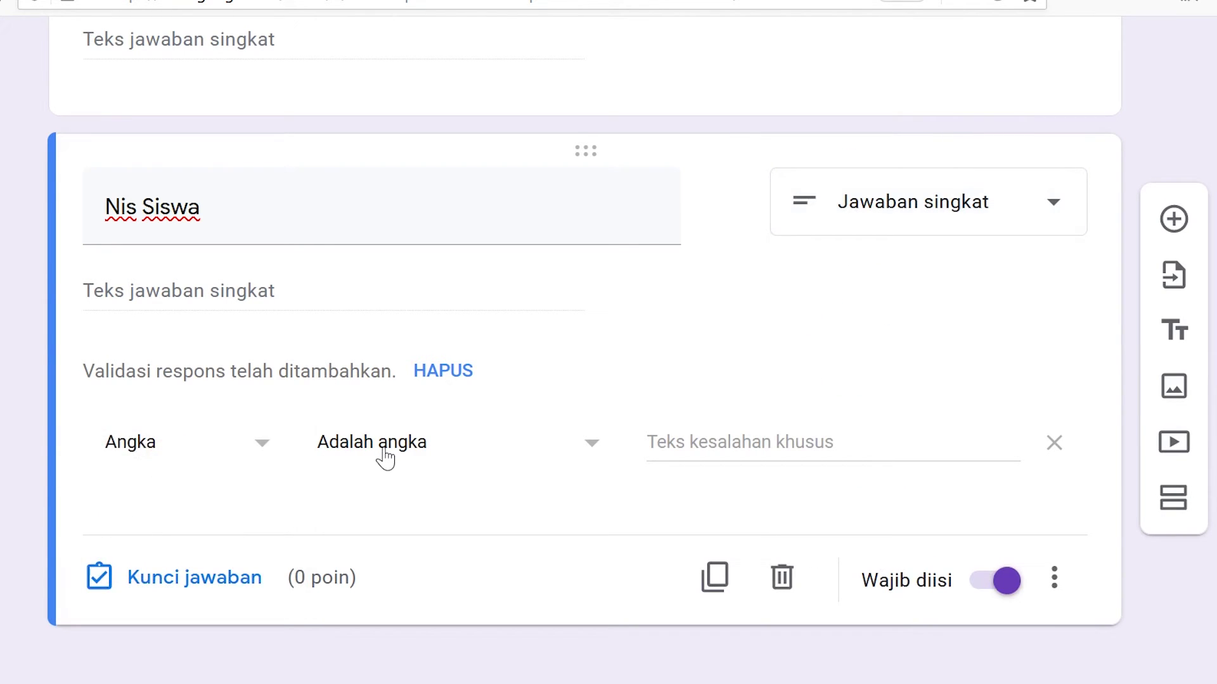
click(392, 446)
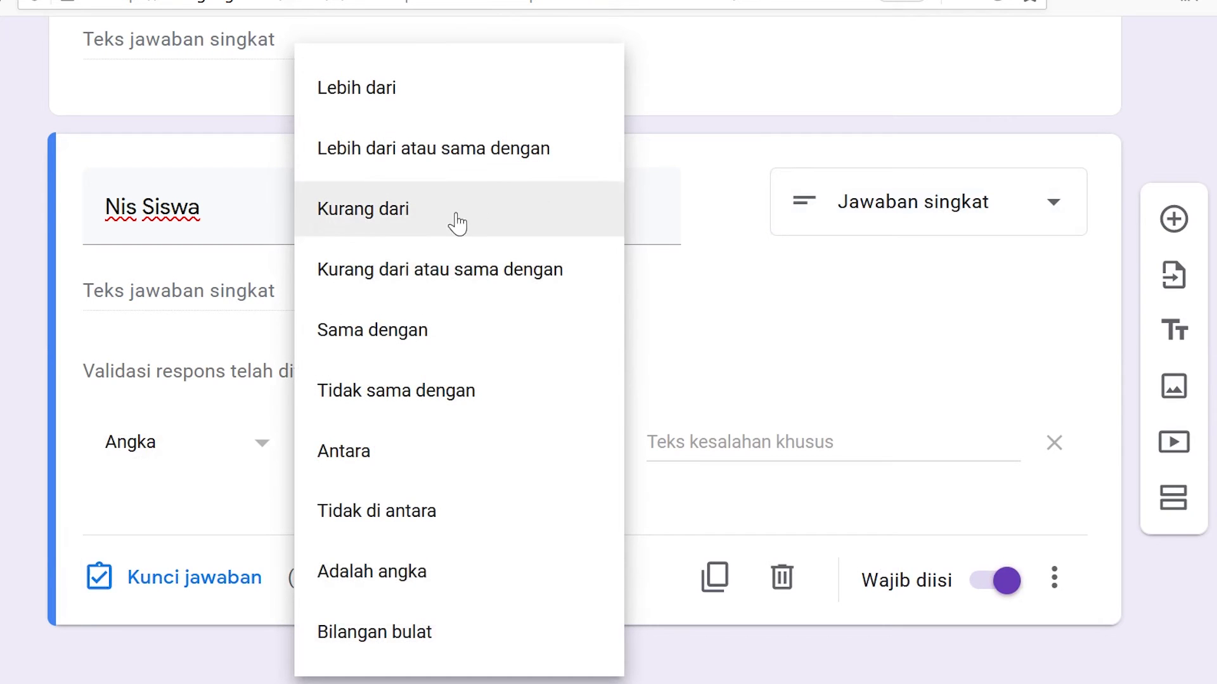
click(380, 572)
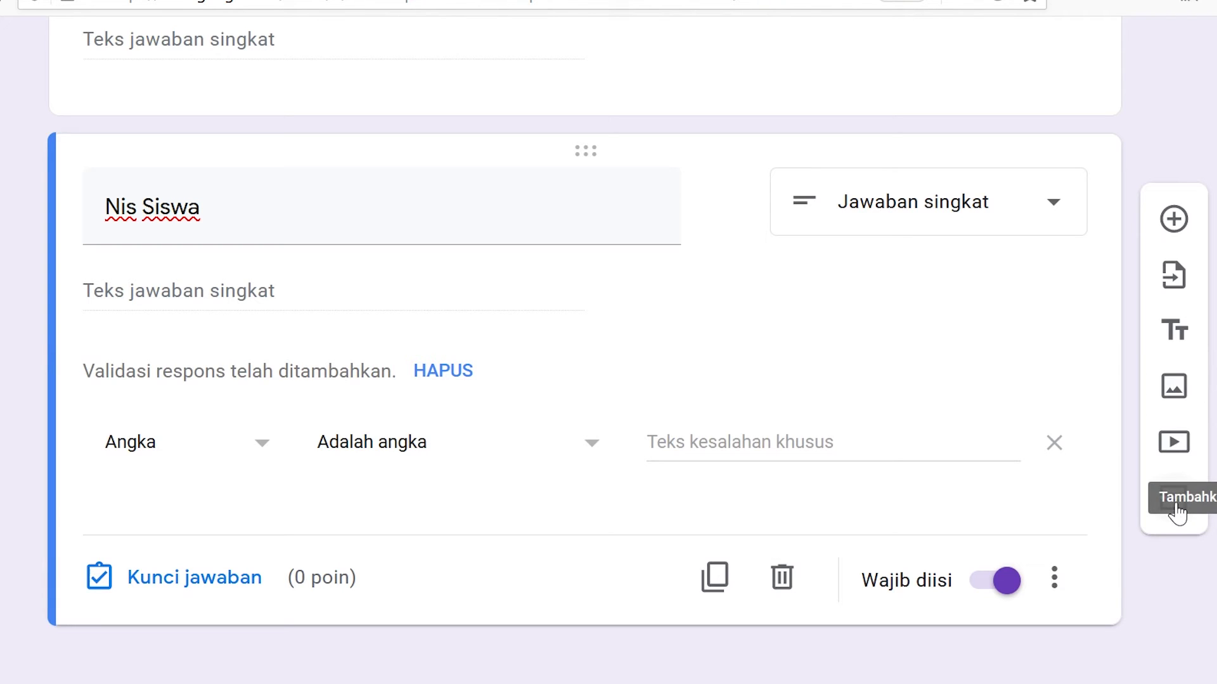
click(1176, 511)
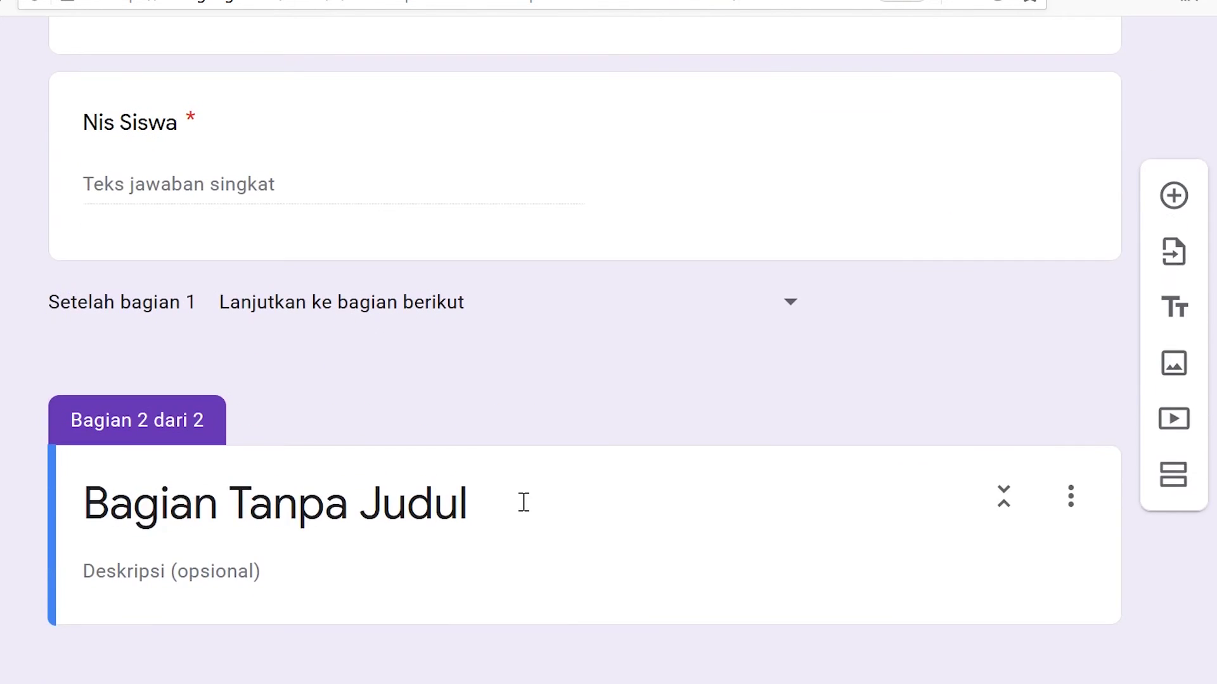
- Replace the new section's 'Bagian Tanpa Judul' title with 'Soal Ujian'
click(177, 499)
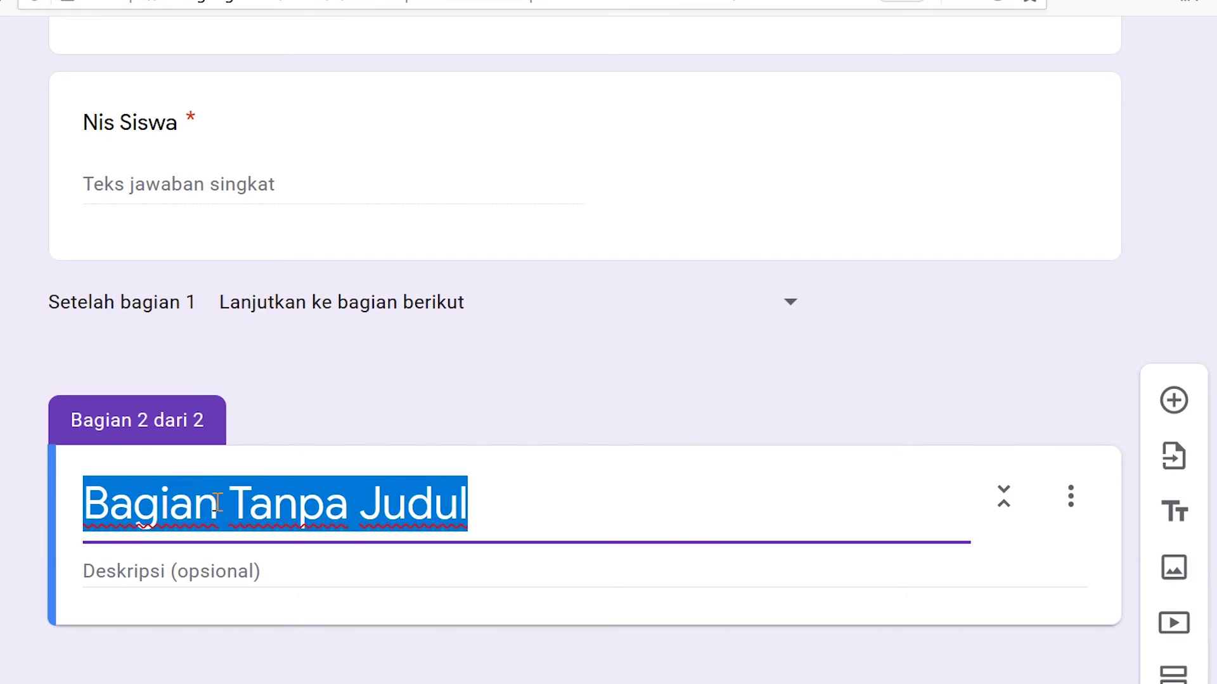
text(S)
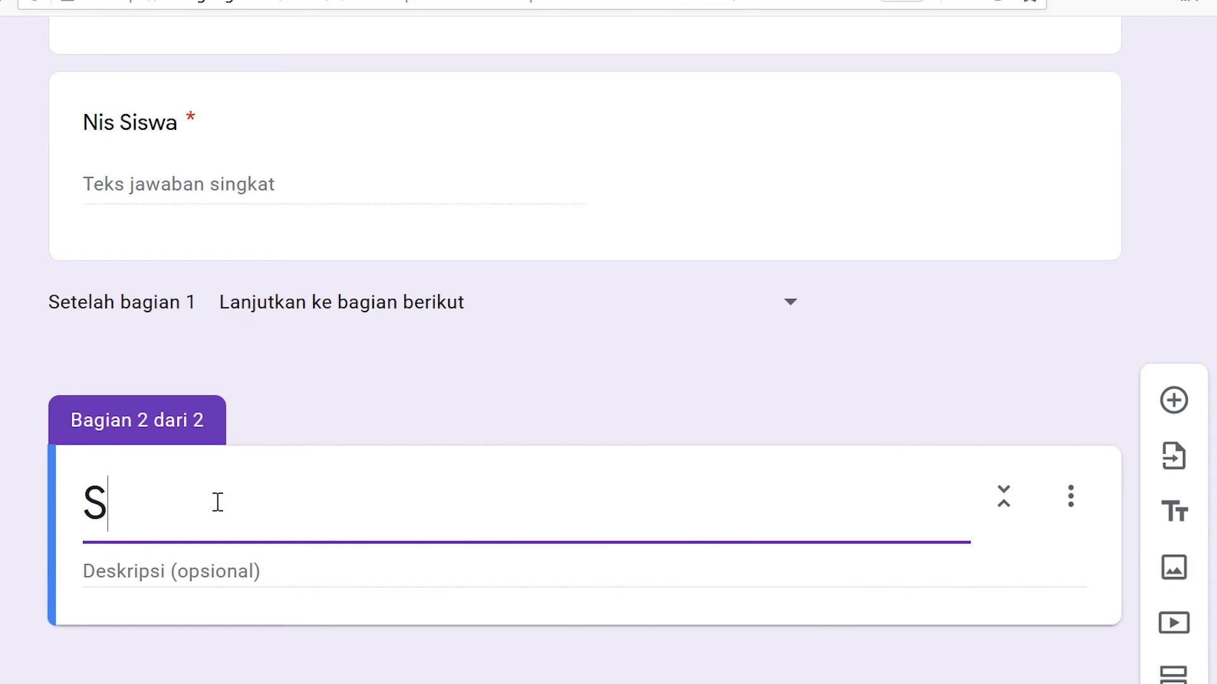
key(BackSpace)
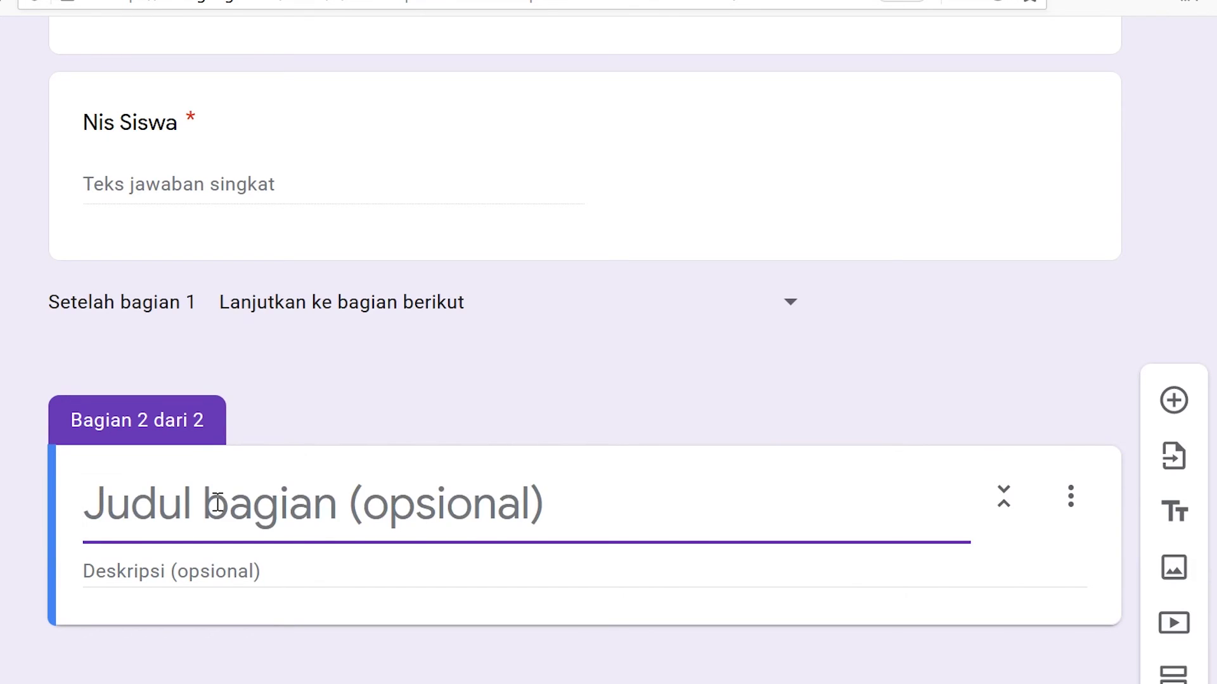
text(S)
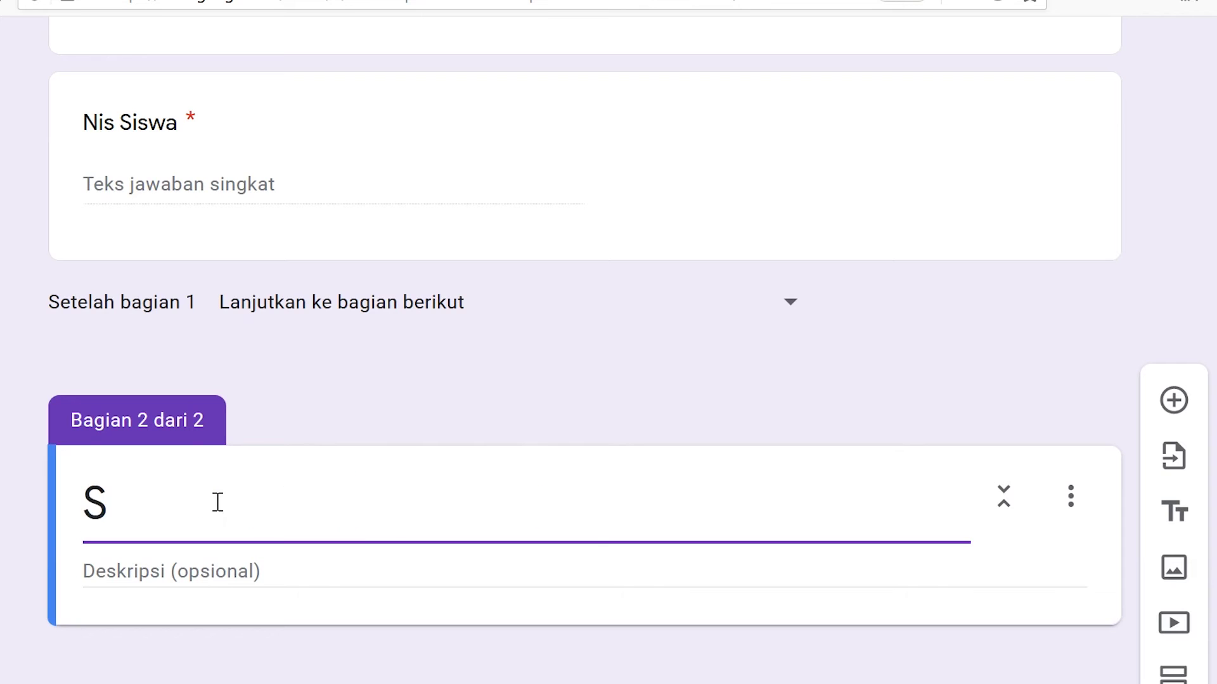
text(oa)
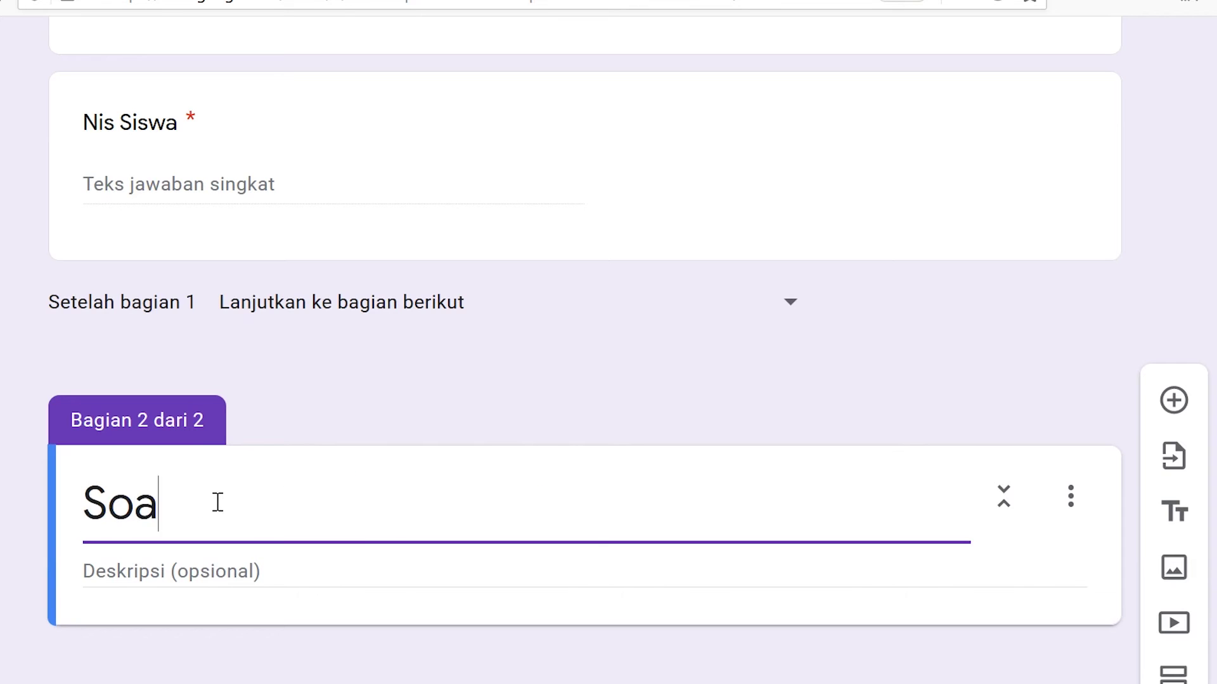
text(l Ujian)
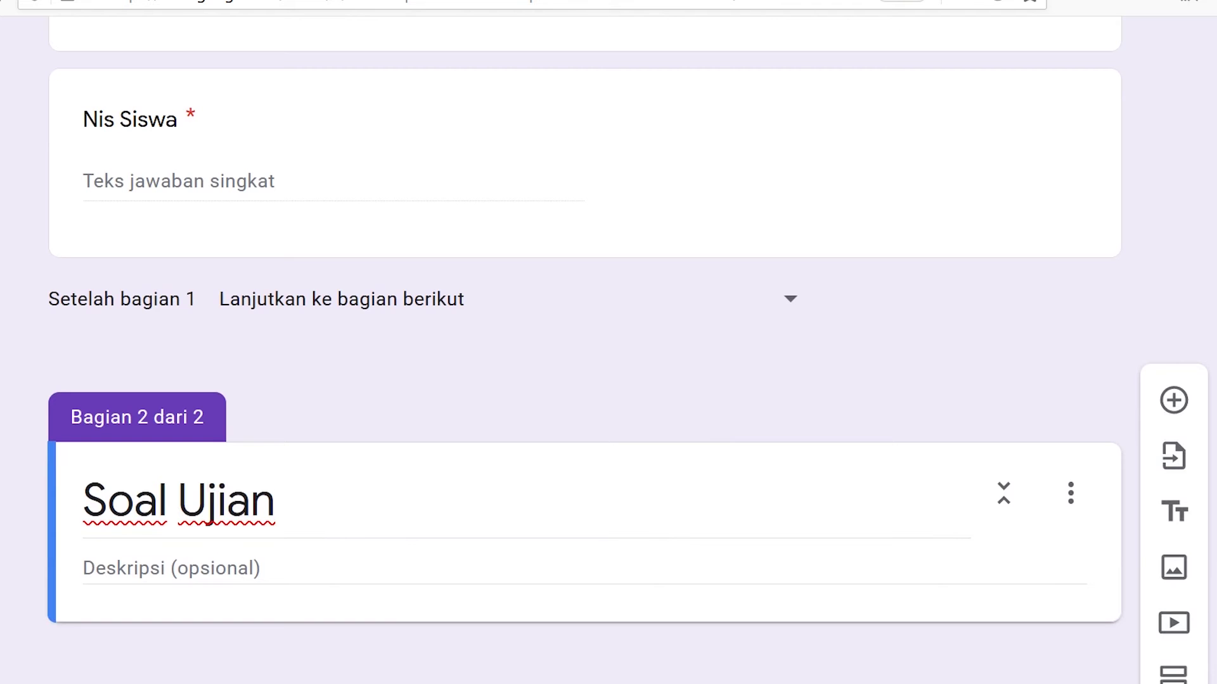
- Add the question 'Siapa ibu ani?' and set its type to Pilihan ganda
click(1176, 400)
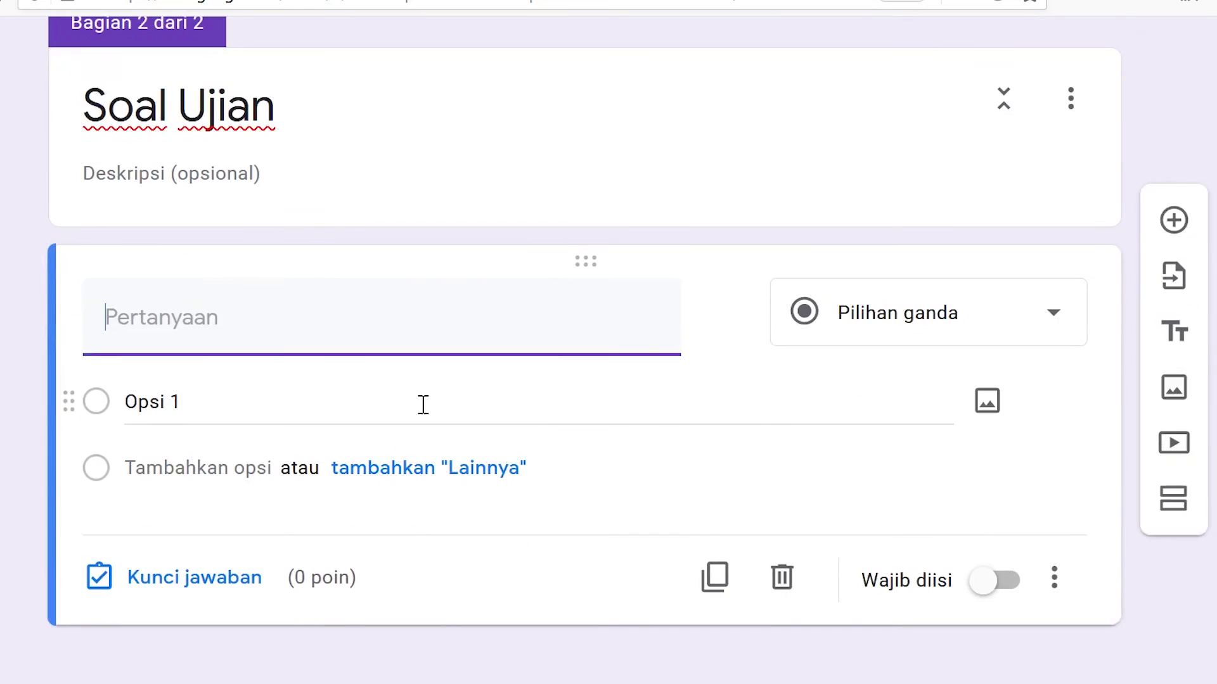
click(270, 323)
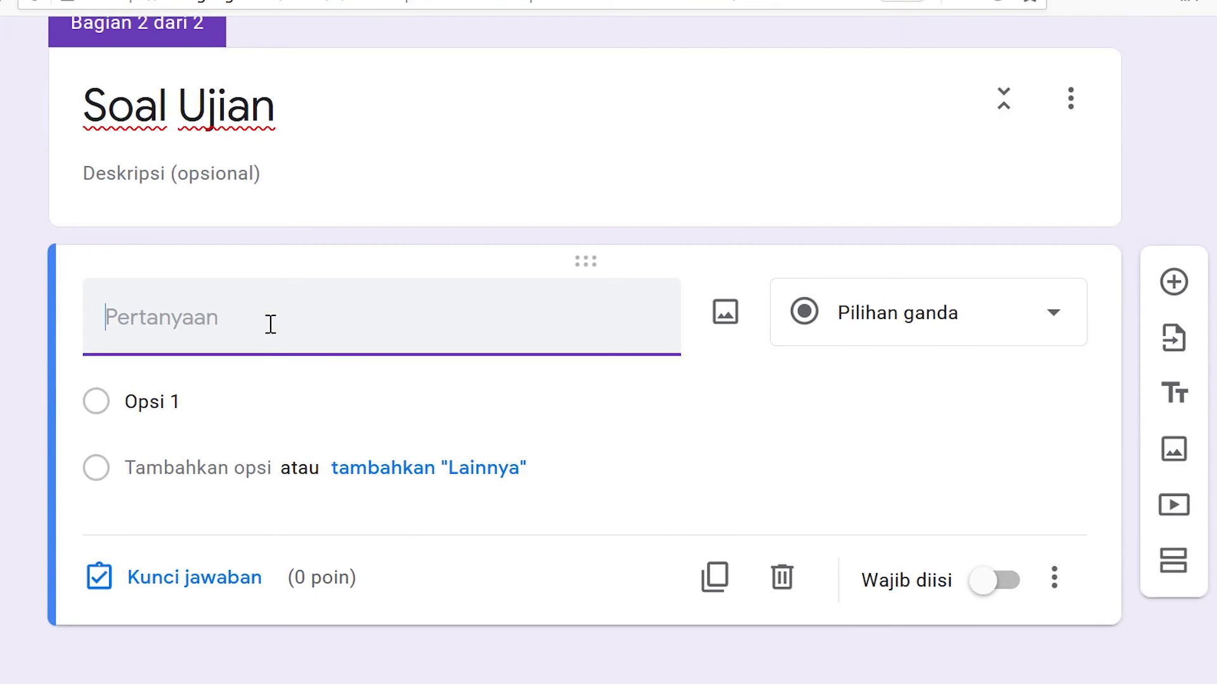
text(S)
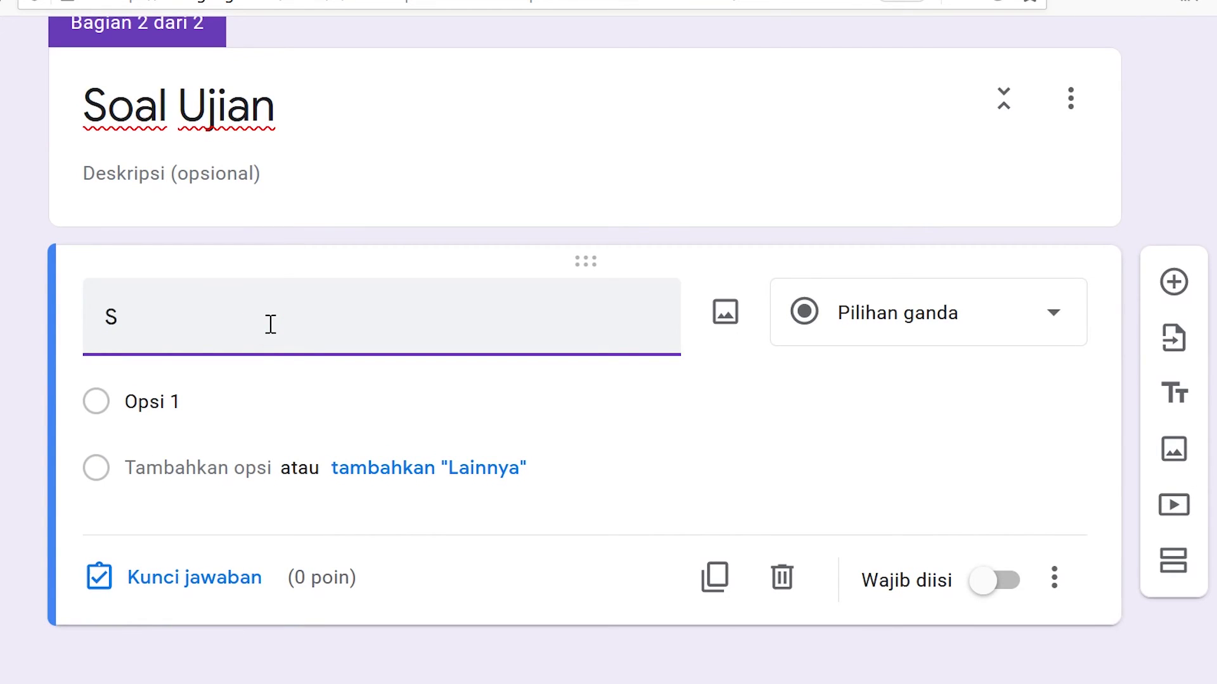
text(iapa ibu a)
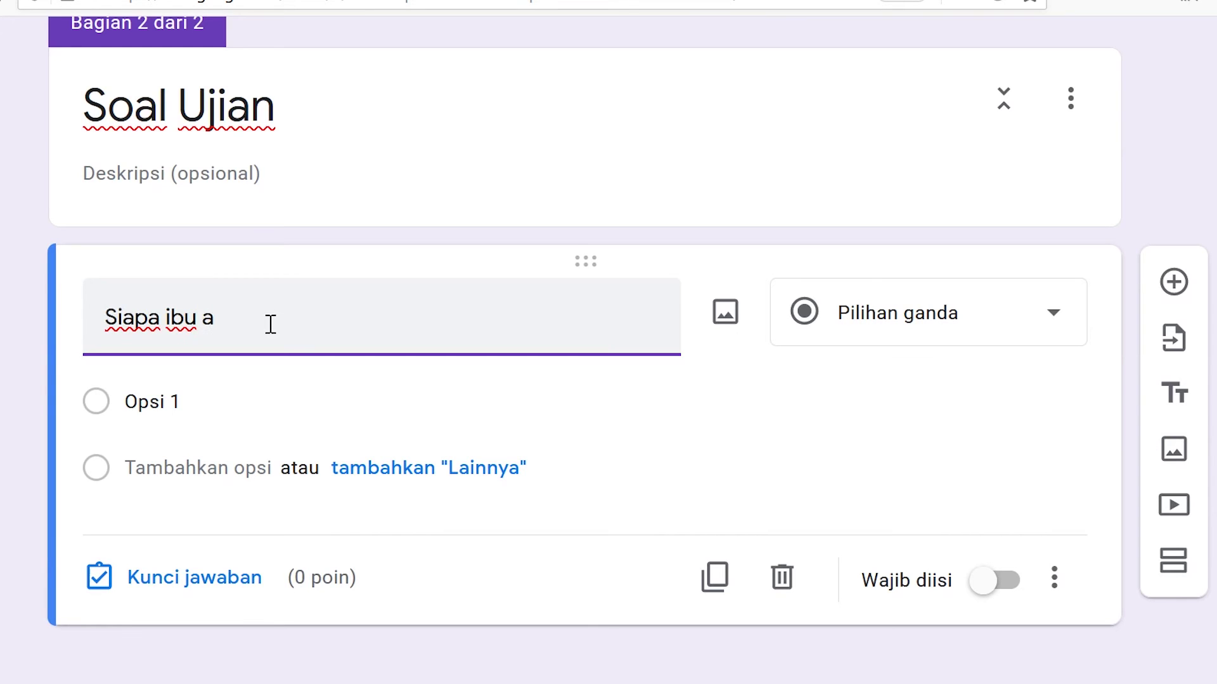
text(ni?)
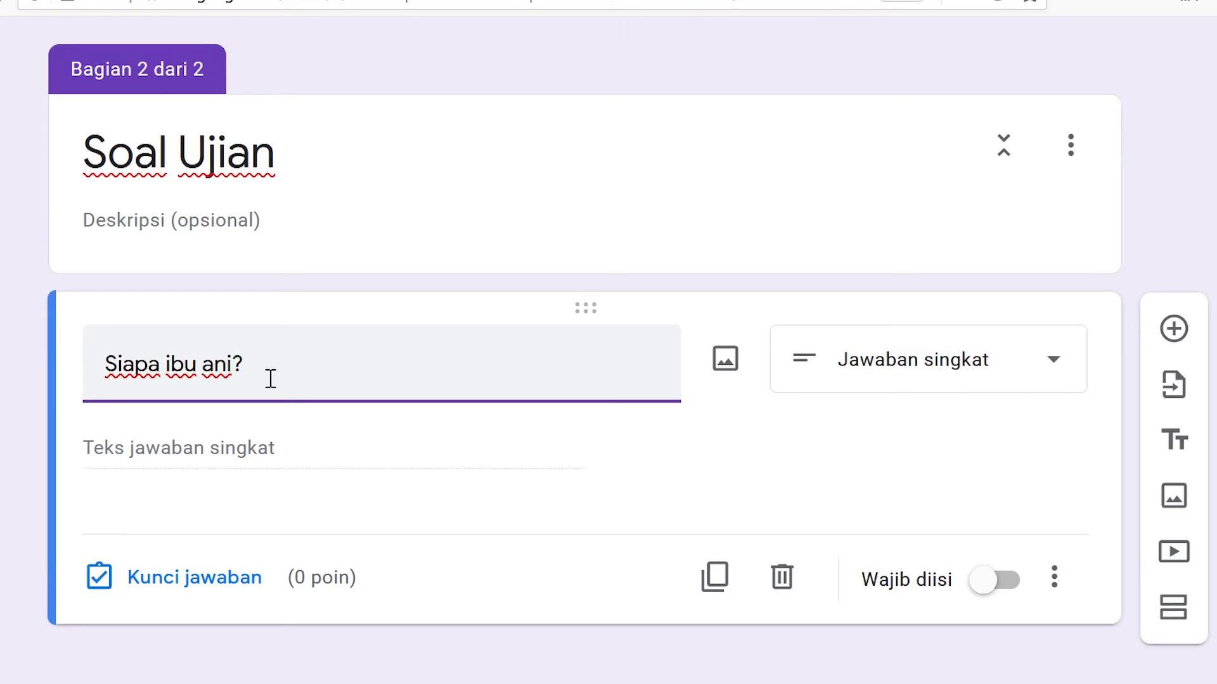
click(952, 364)
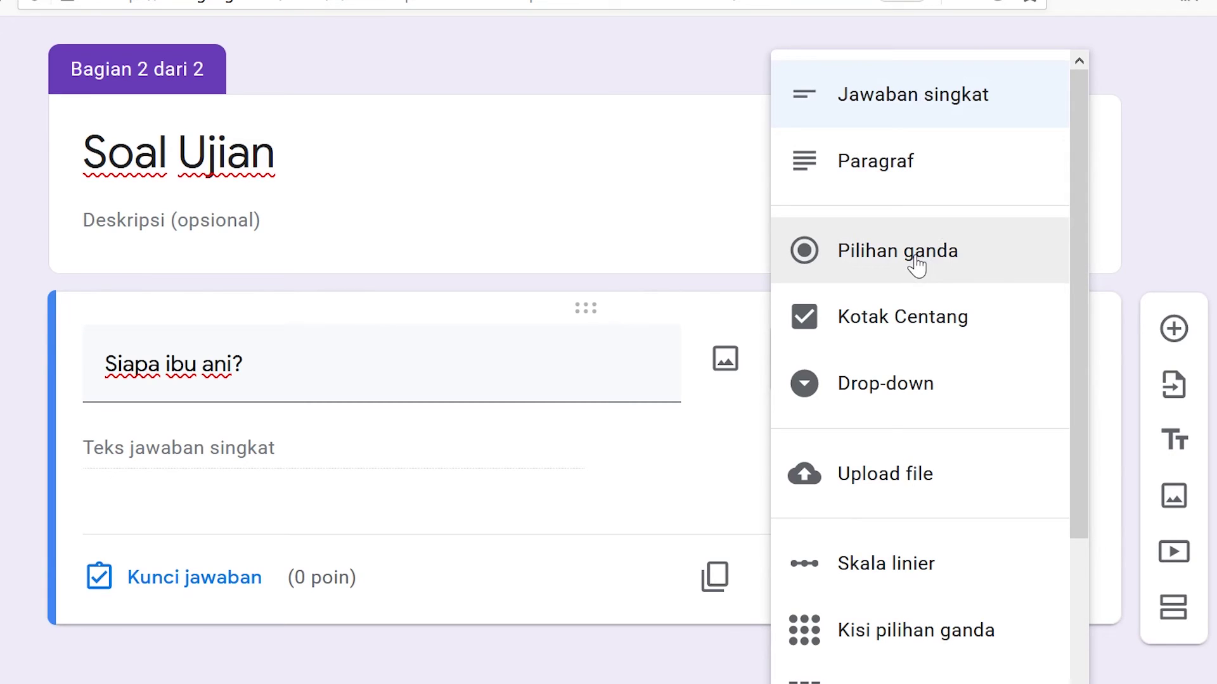
click(866, 253)
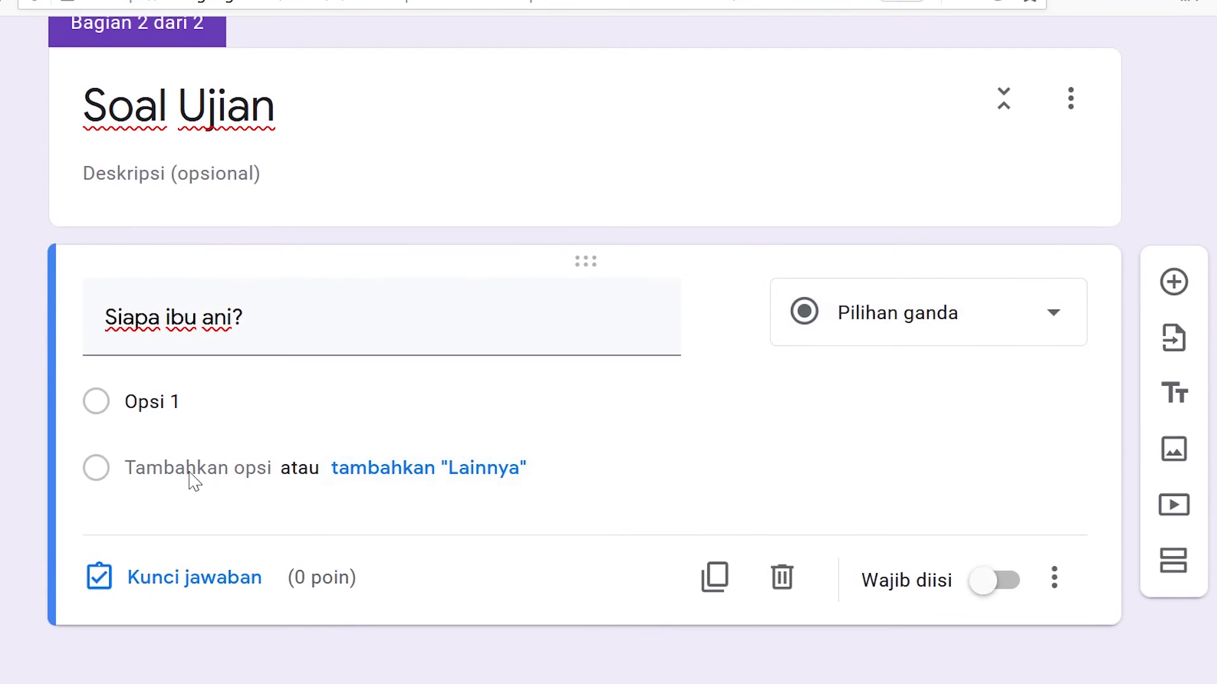
- Fill in the answer options 'ibu nya', 'bukan ayah' and 'ibu'
click(203, 407)
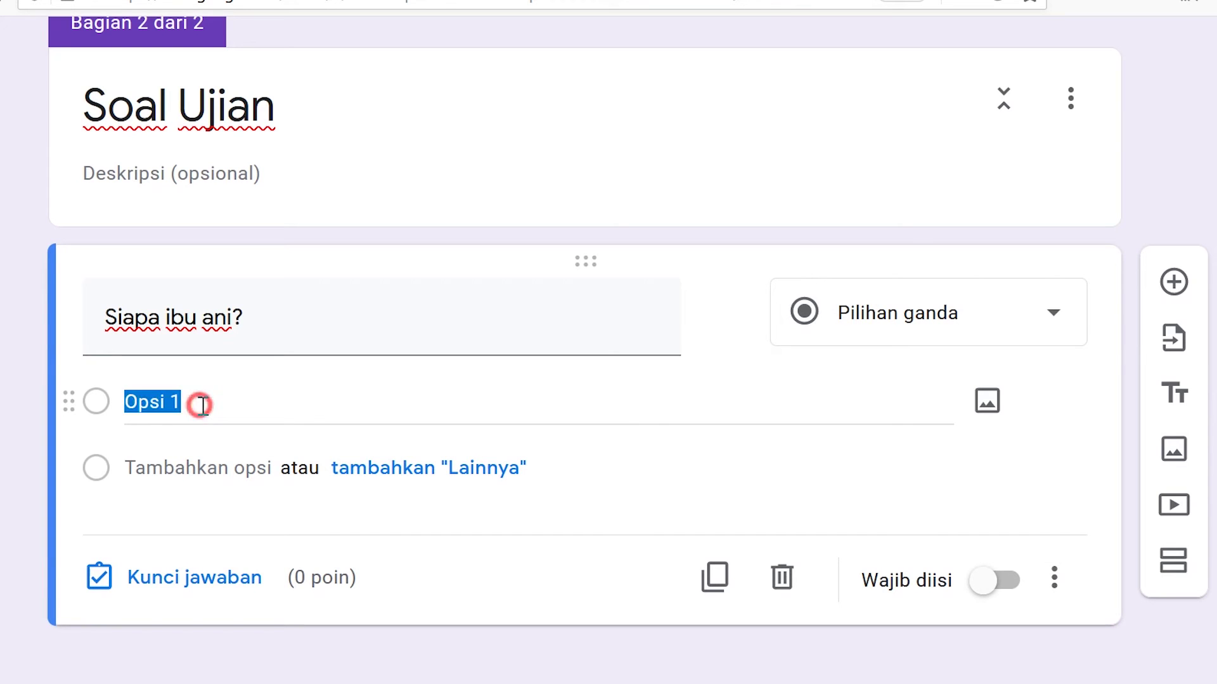
drag(212, 404, 77, 405)
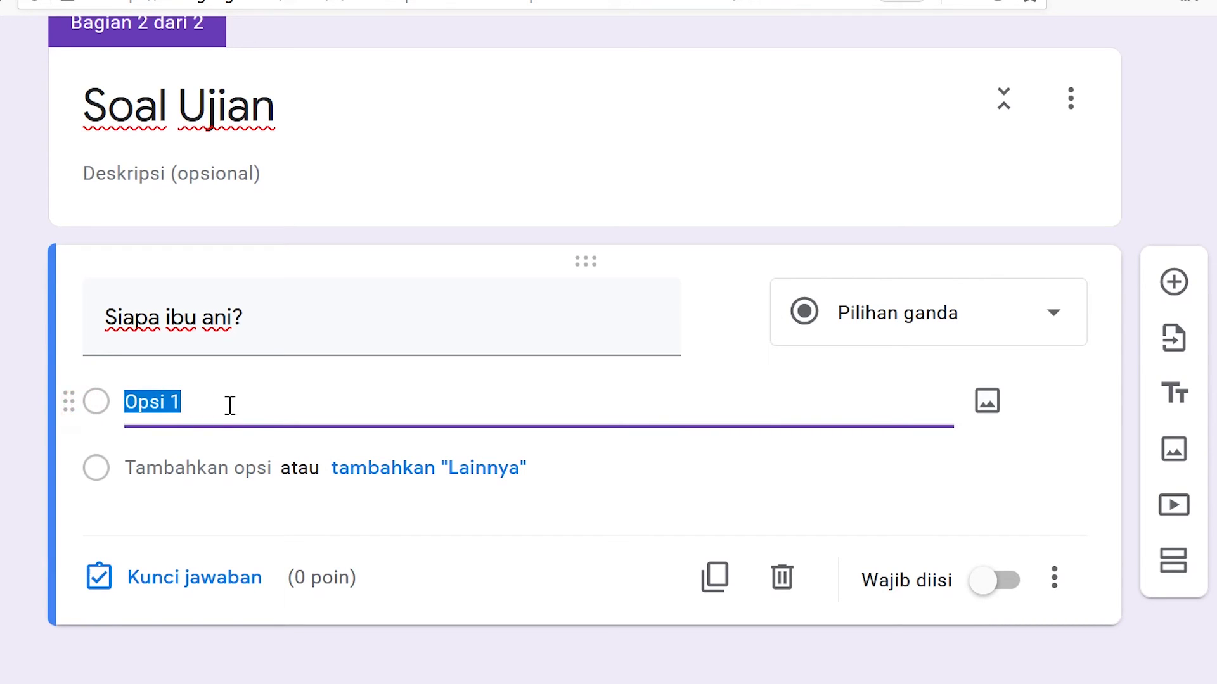
text(ibu nya)
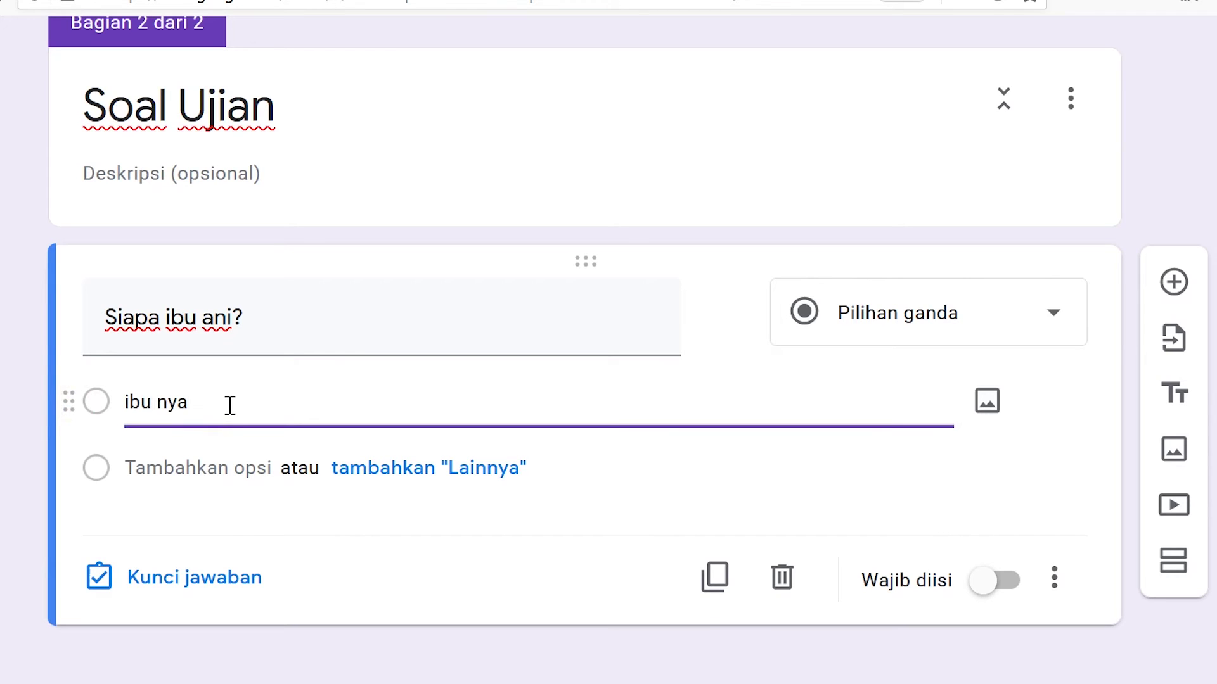
key(Return)
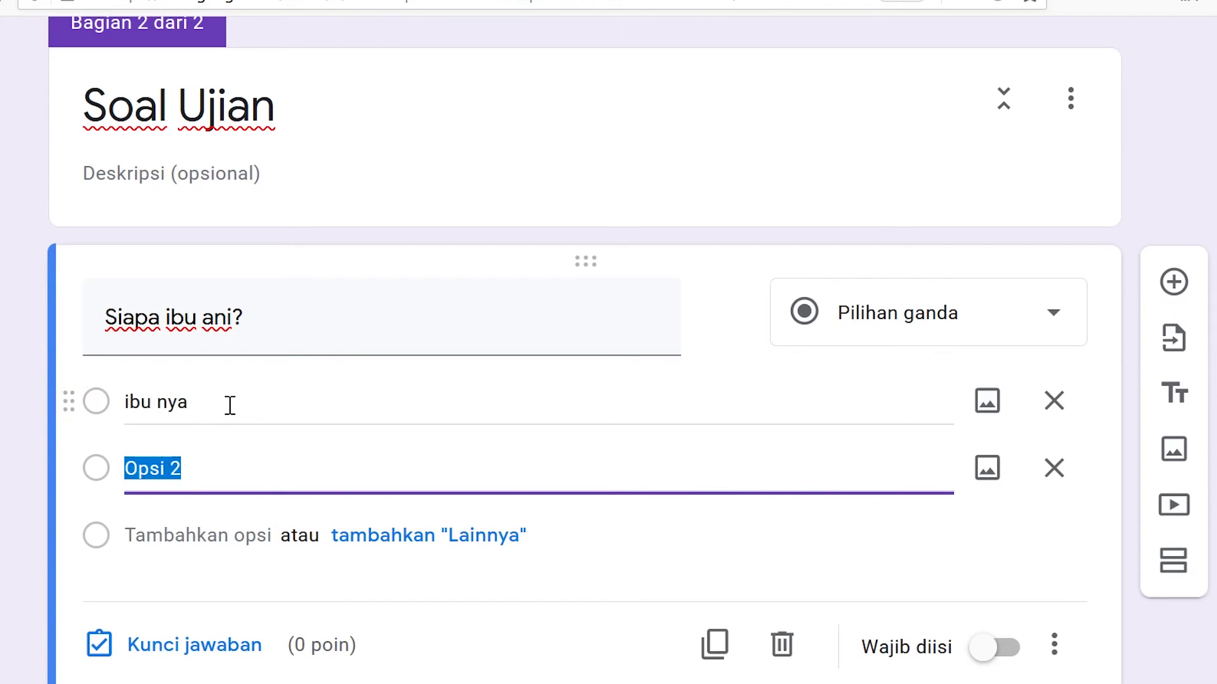
text(bukan ayah)
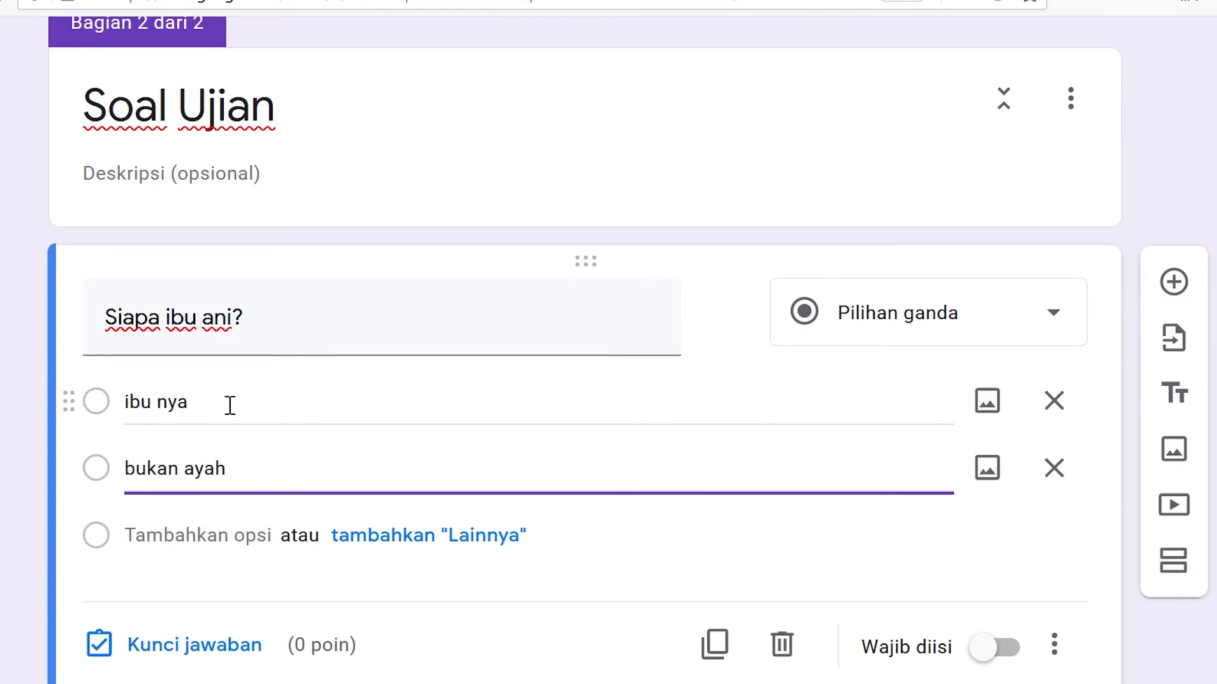
scroll(198, 442, down, 1)
key(Return)
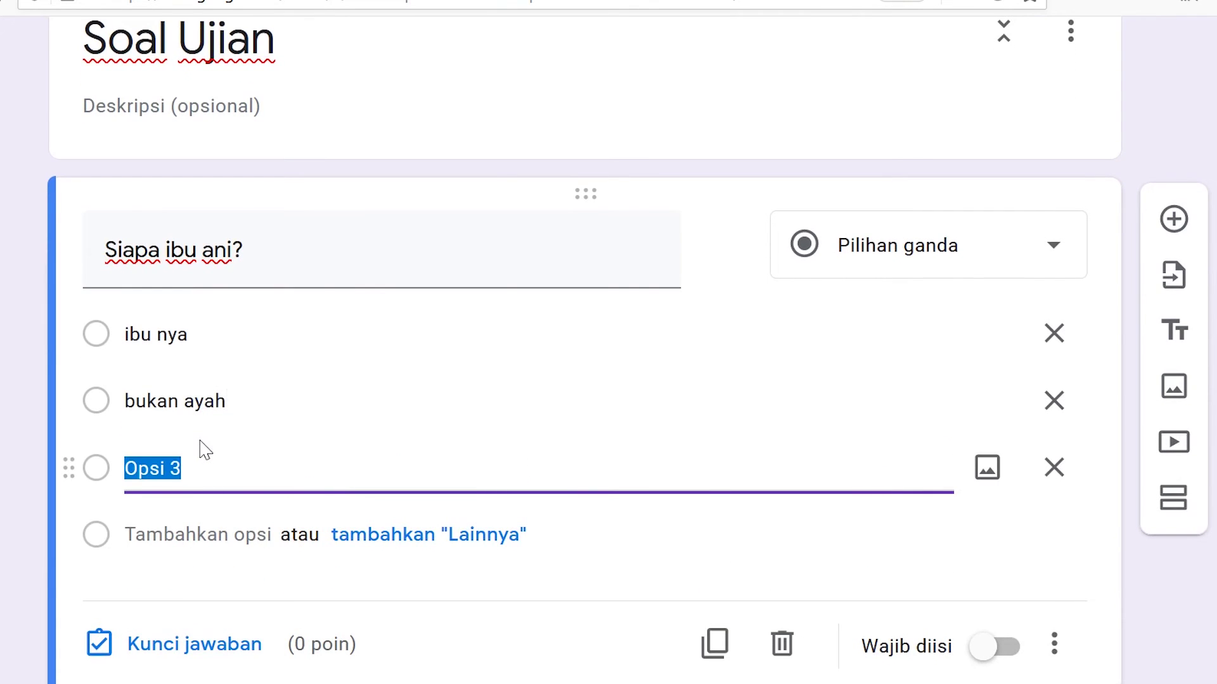
key(Return)
key(Return)
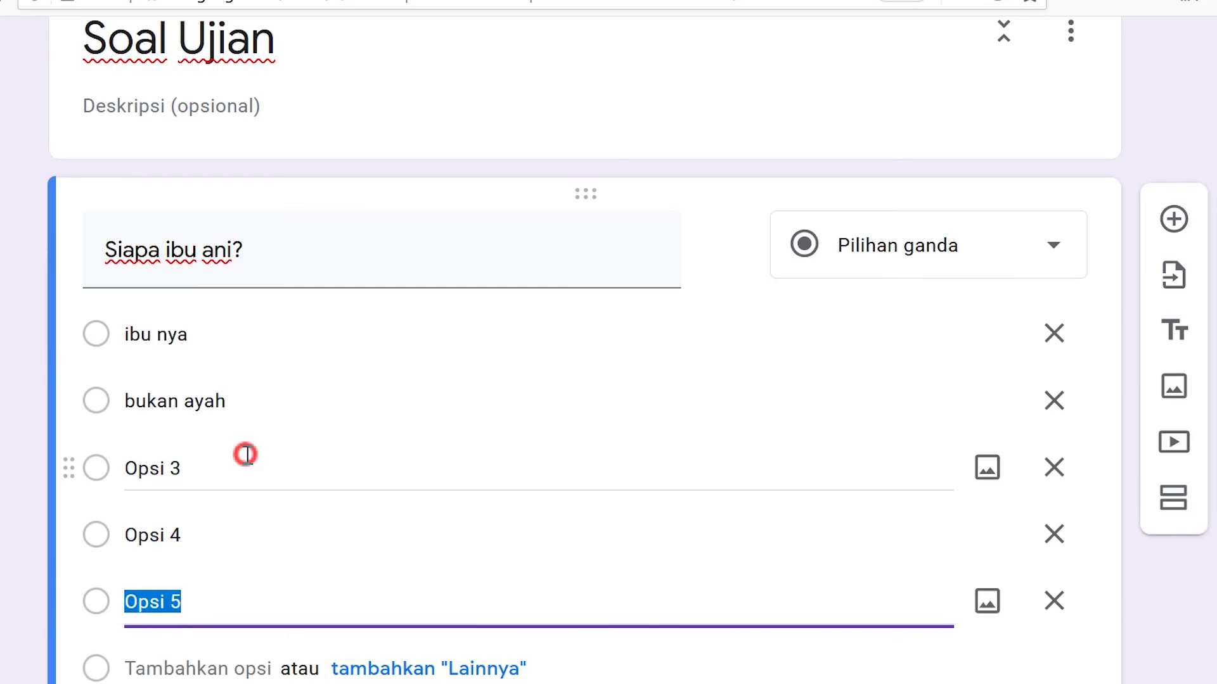
click(246, 454)
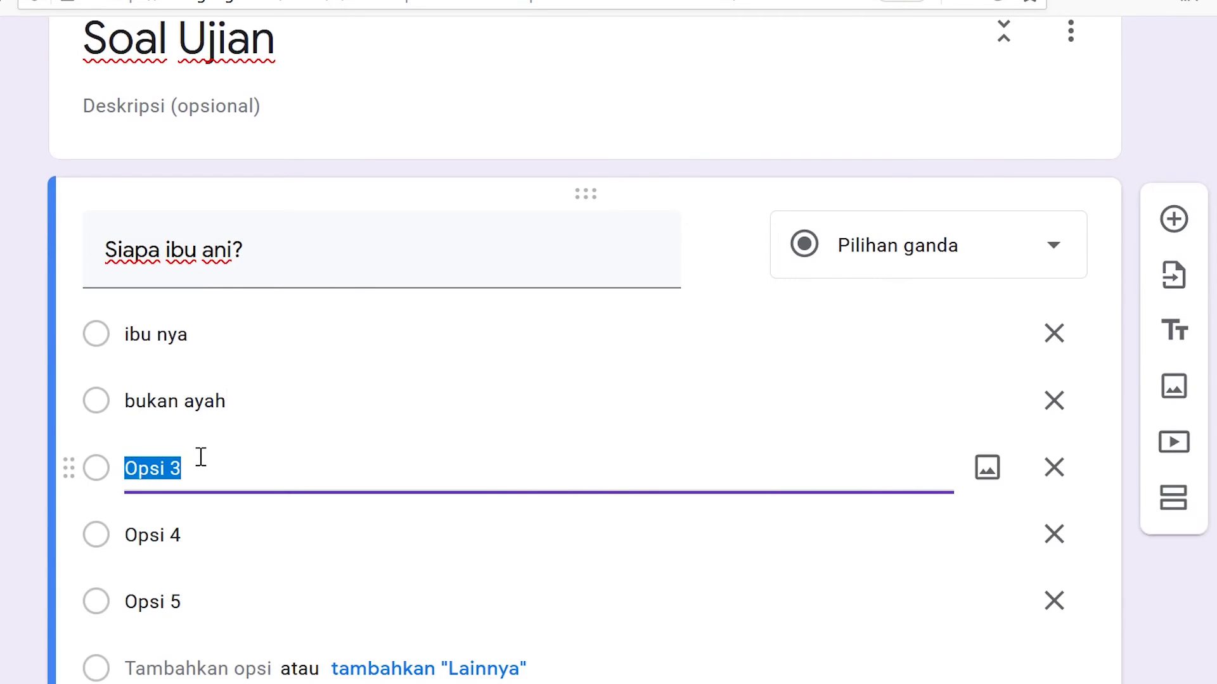
text(ibu)
key(Return)
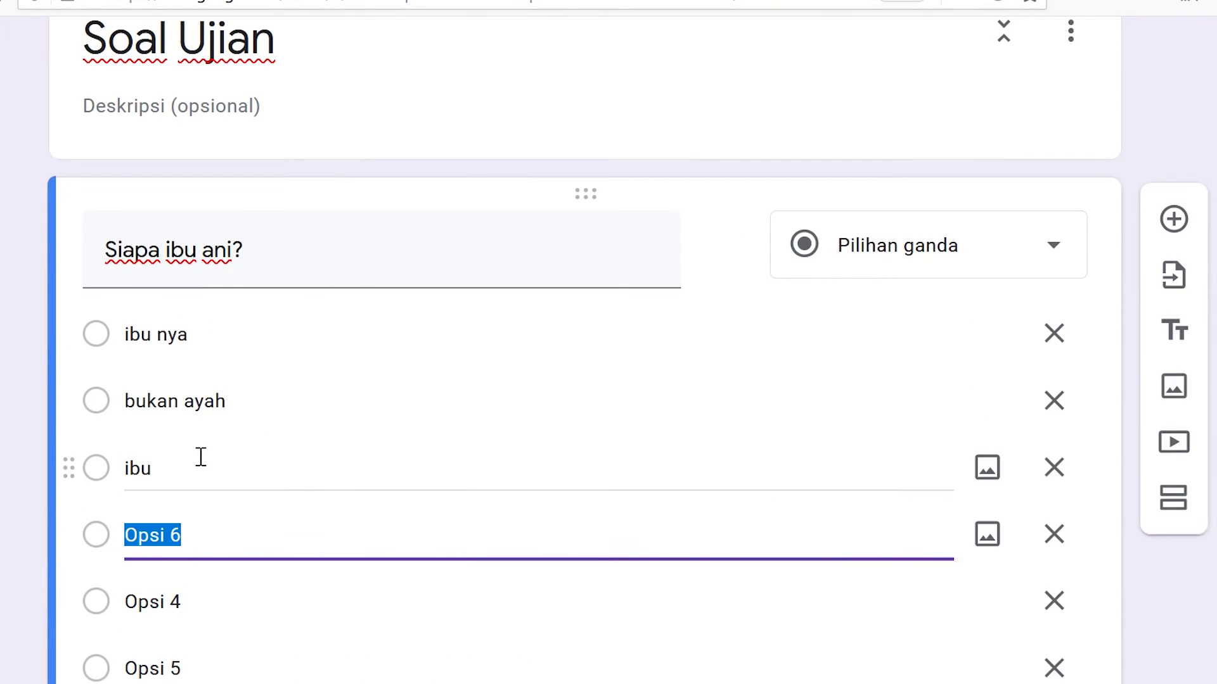
text(ibu saja)
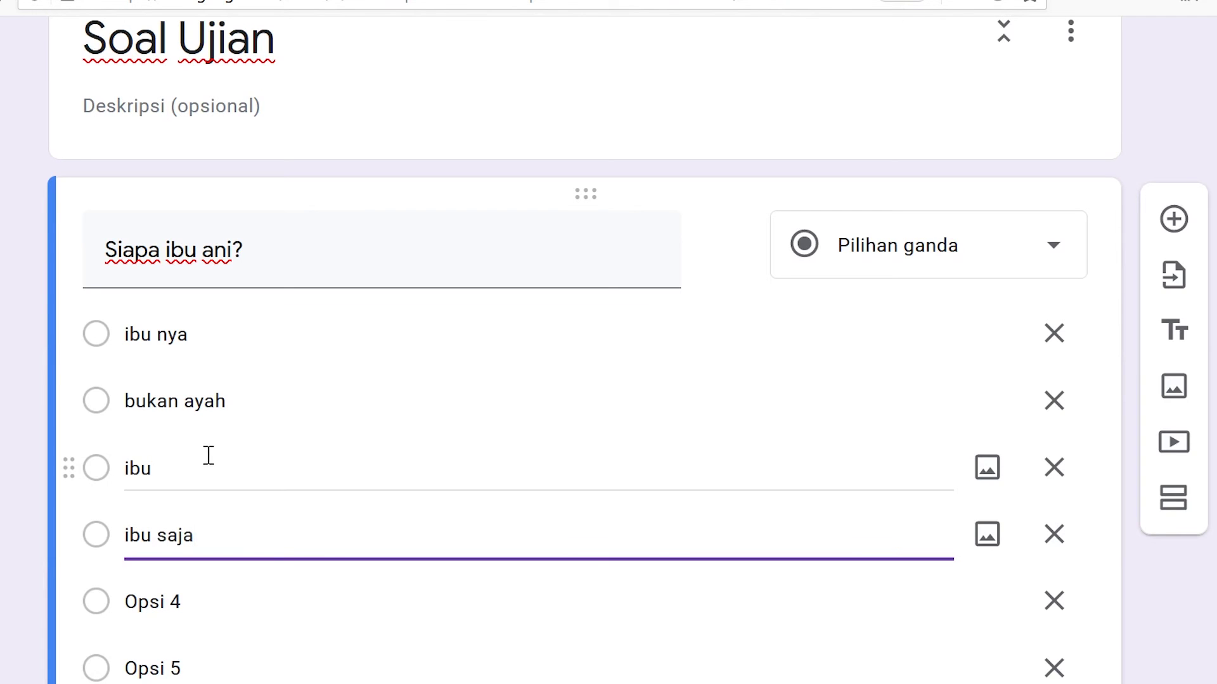
scroll(298, 444, down, 3)
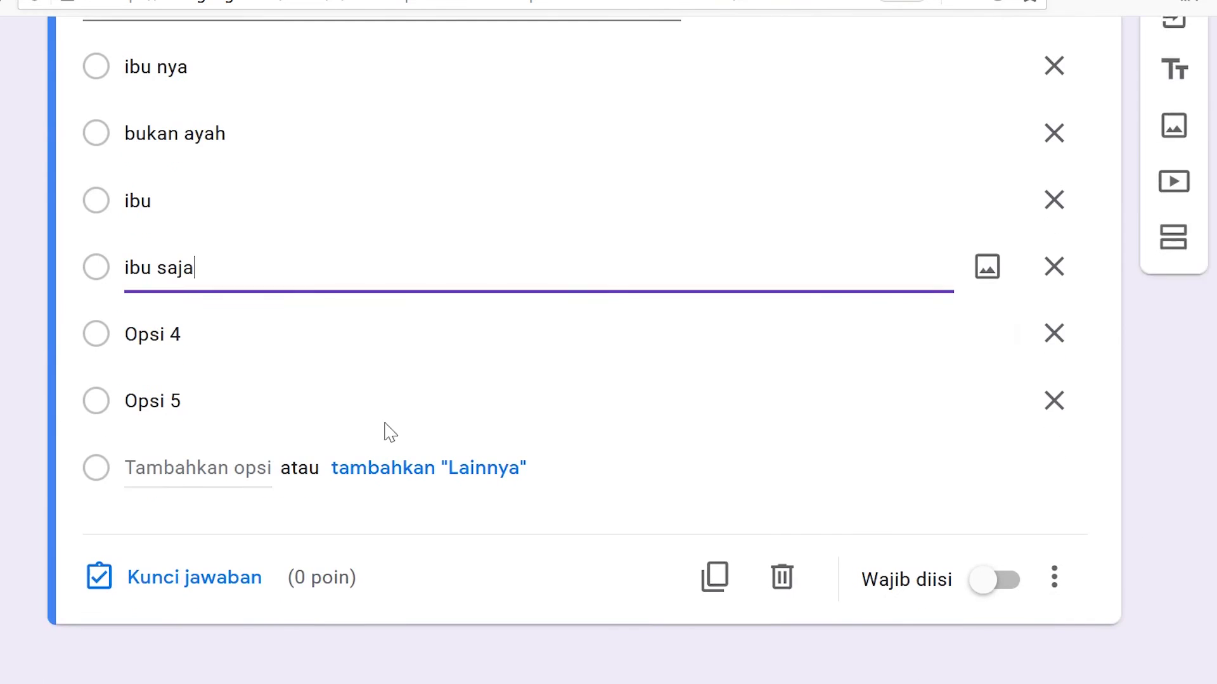
- Delete the Opsi 4 and Opsi 5 placeholders and add the choice 'bukan kakeknya'
click(1057, 339)
click(1057, 390)
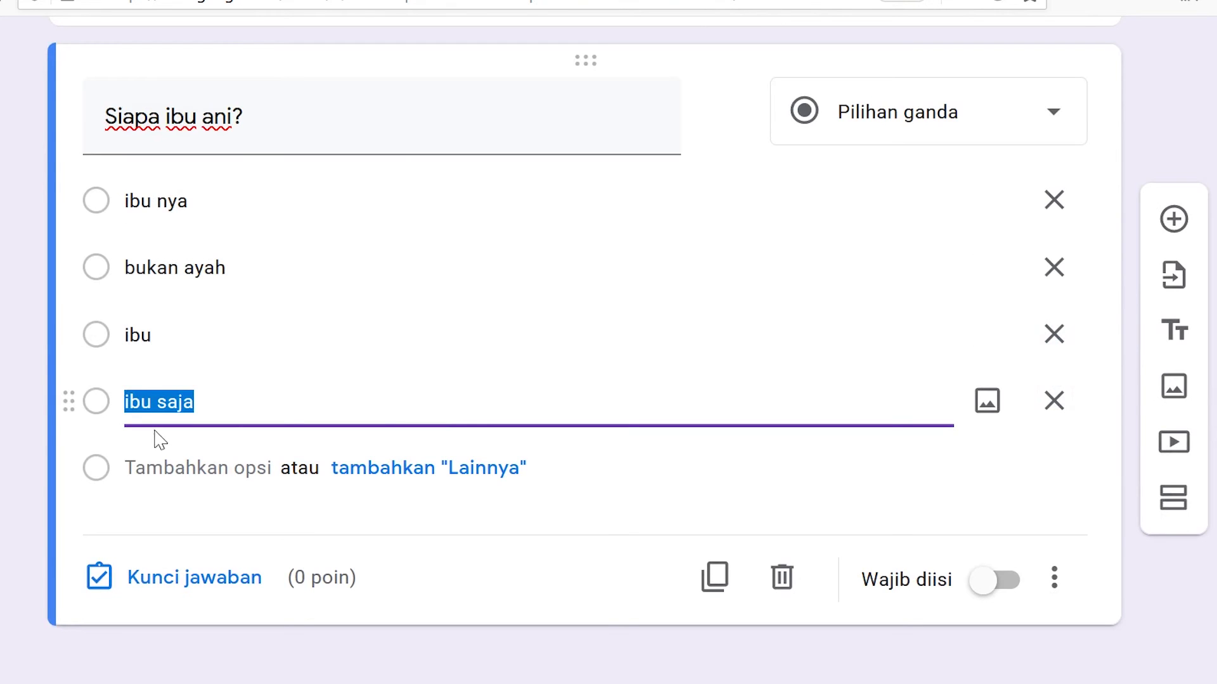
click(185, 466)
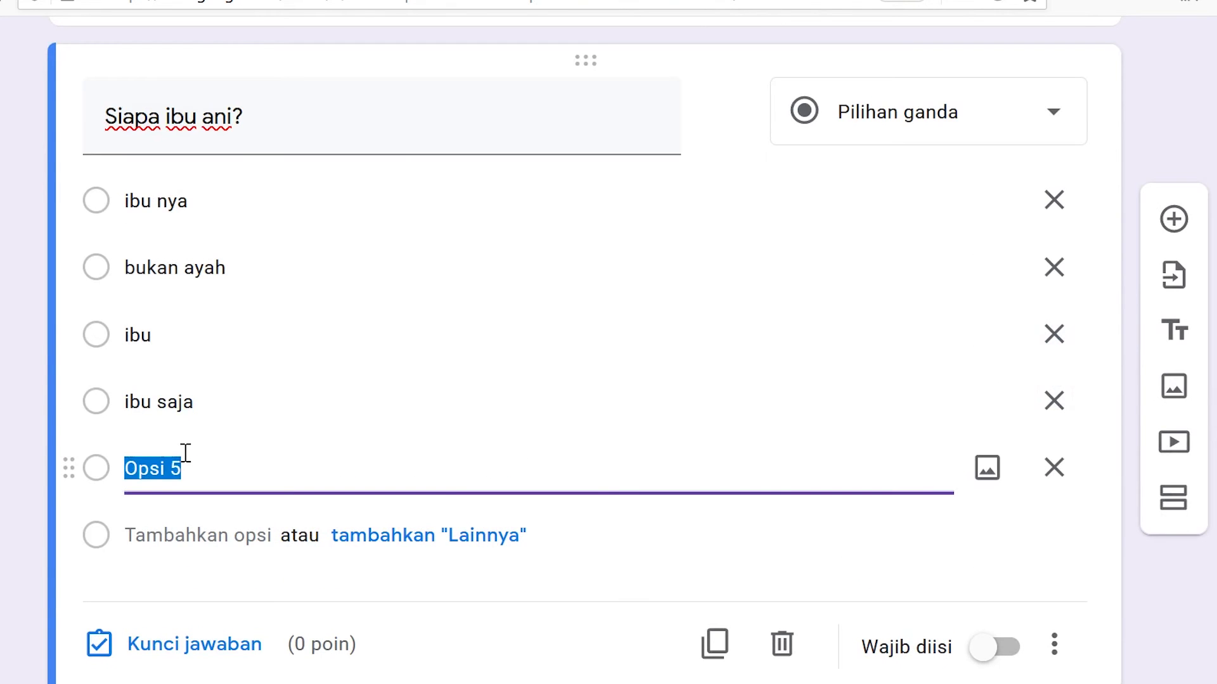
text(bukan kaken=)
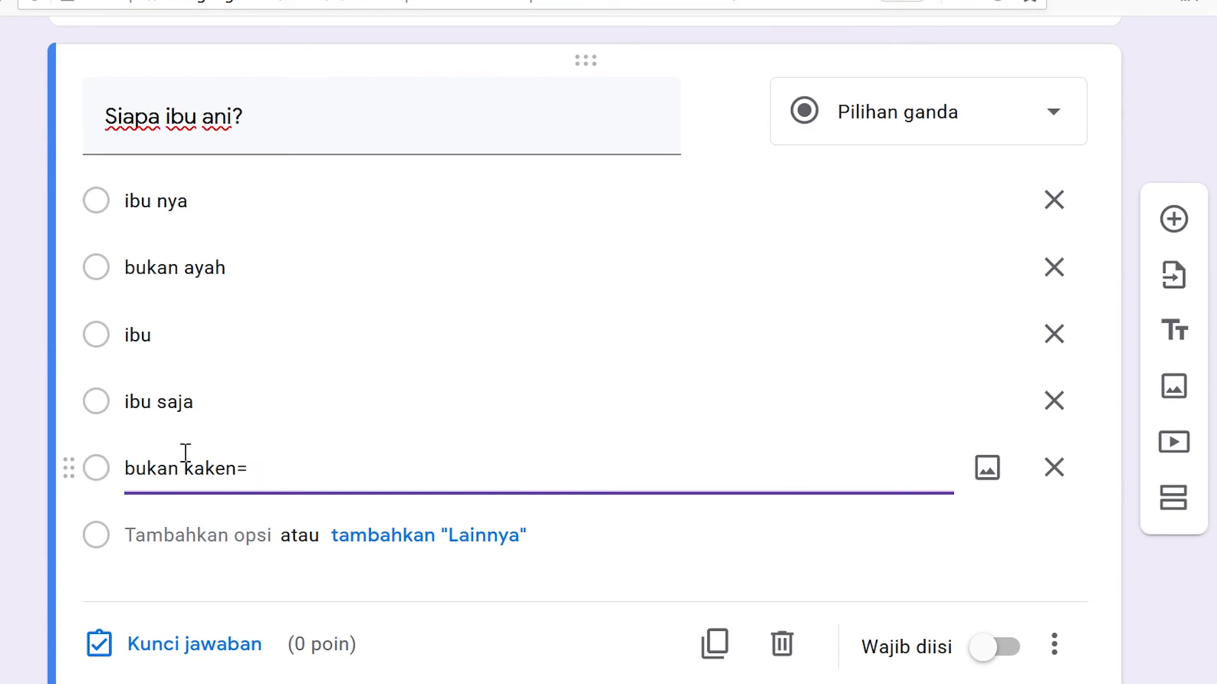
key(BackSpace)
scroll(207, 443, down, 1)
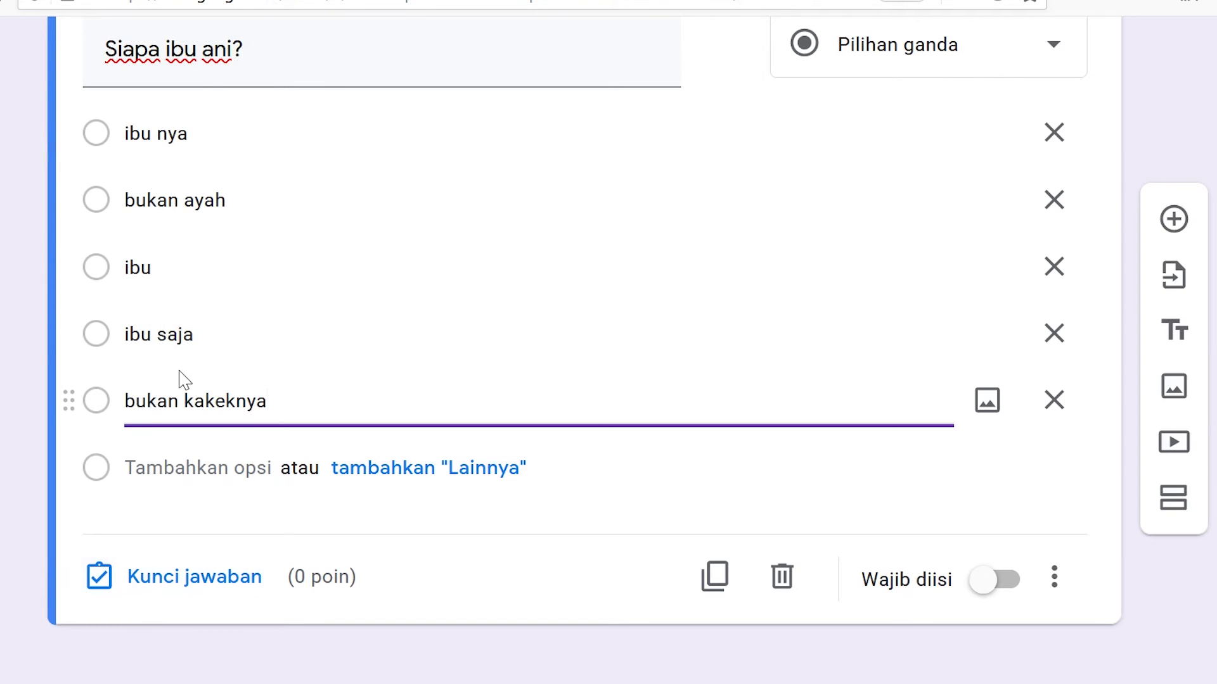
scroll(623, 266, up, 5)
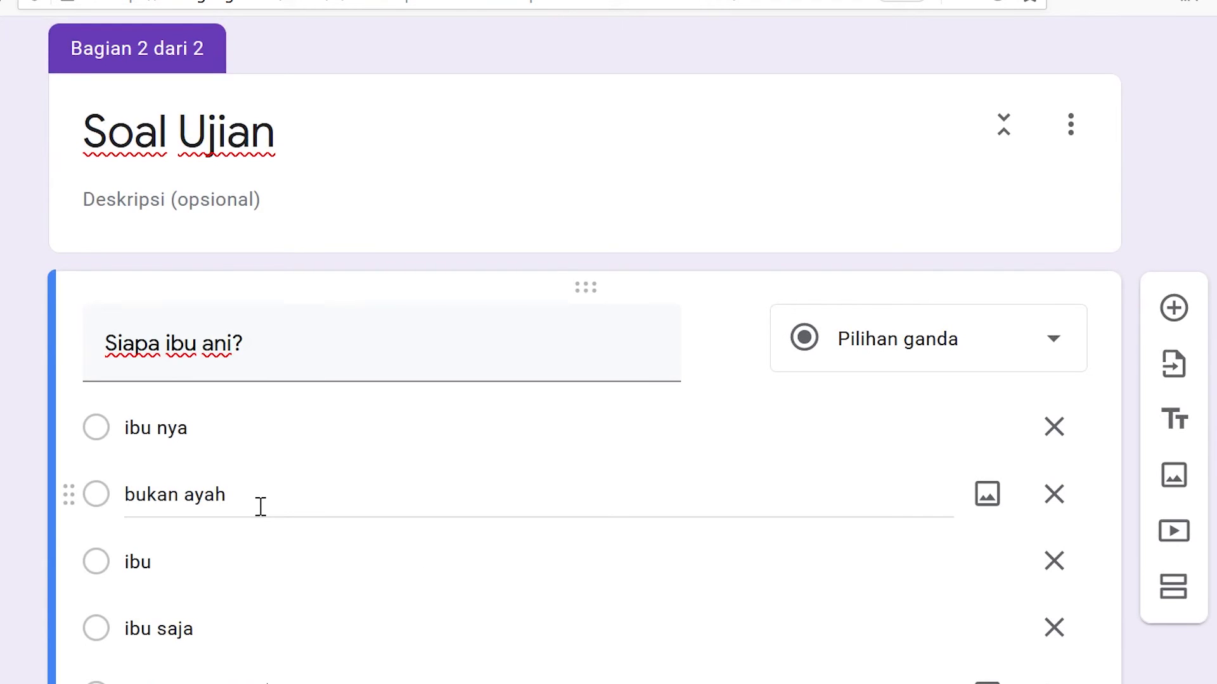
scroll(260, 507, down, 5)
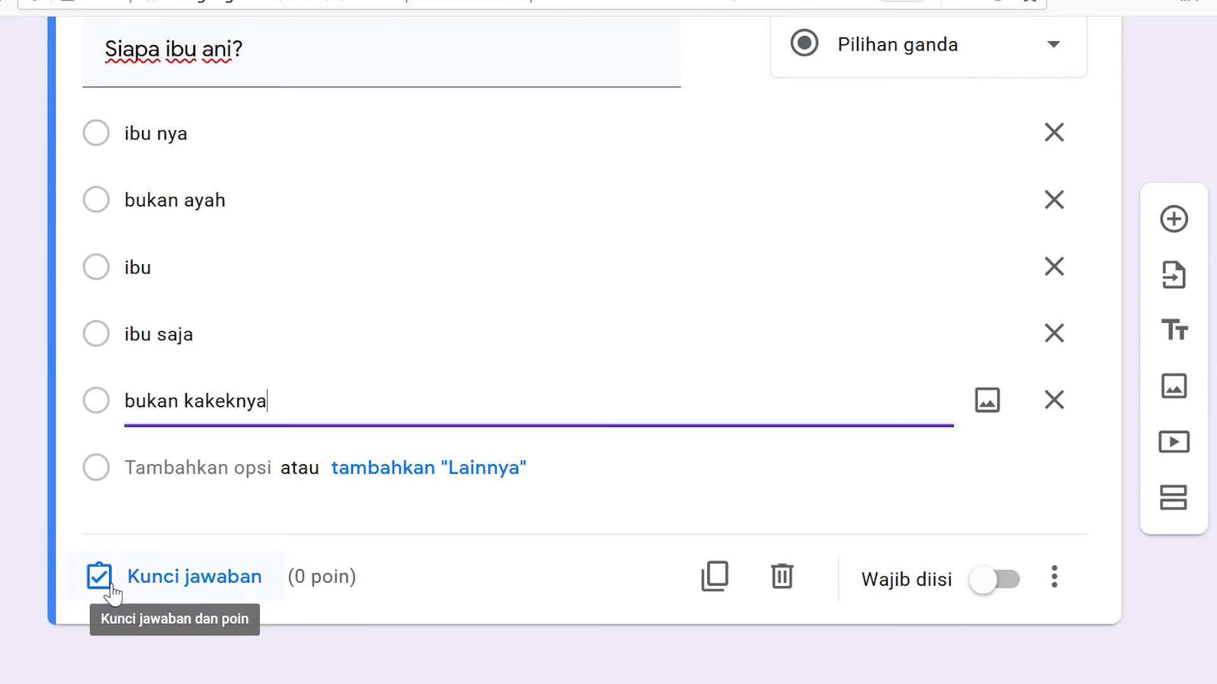
- In the answer key, mark 'ibu' as correct and set the question to 5 points
click(163, 590)
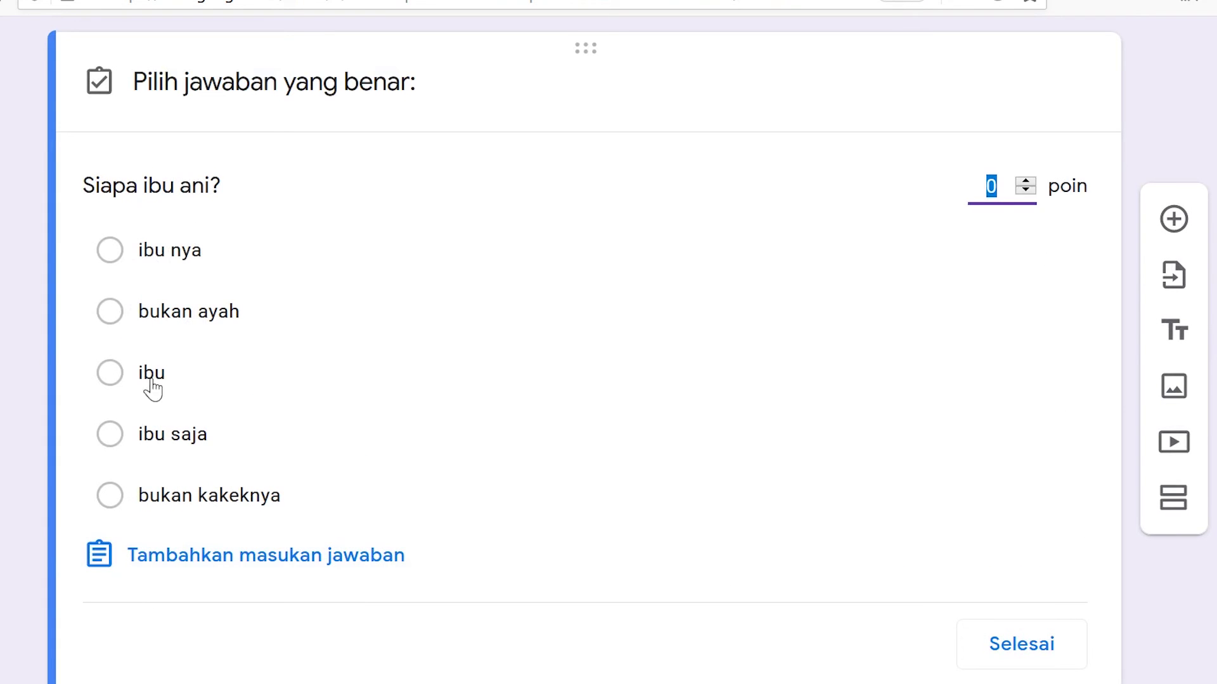
click(112, 378)
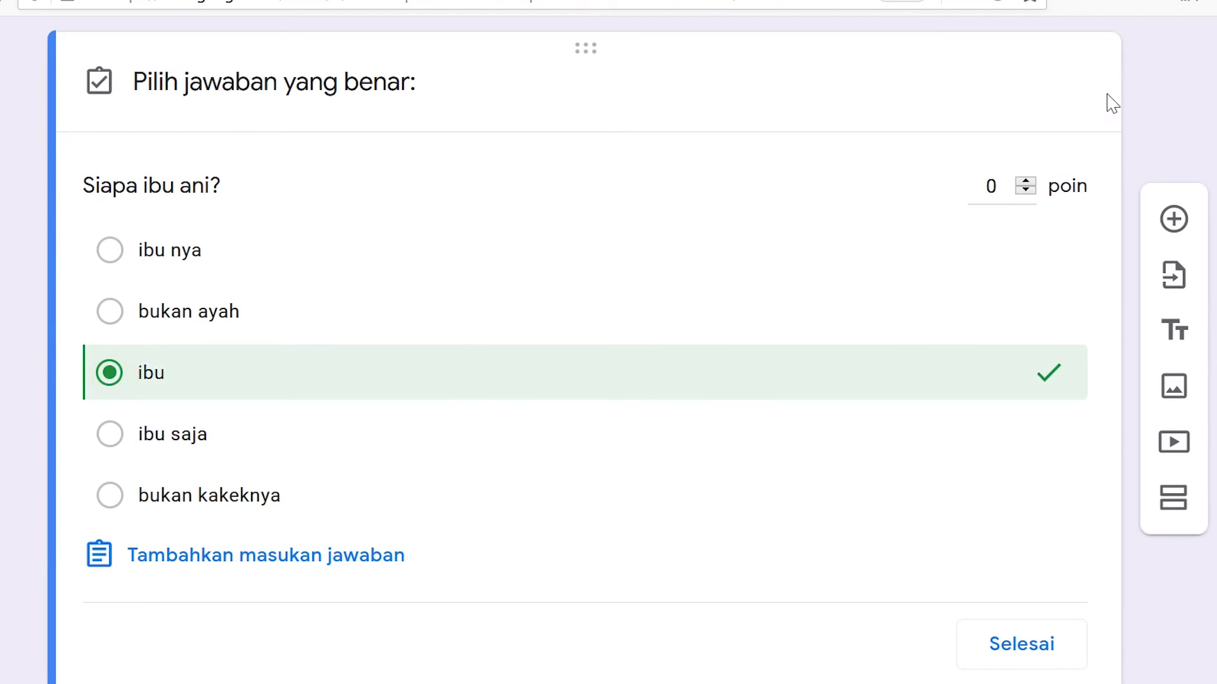
click(982, 188)
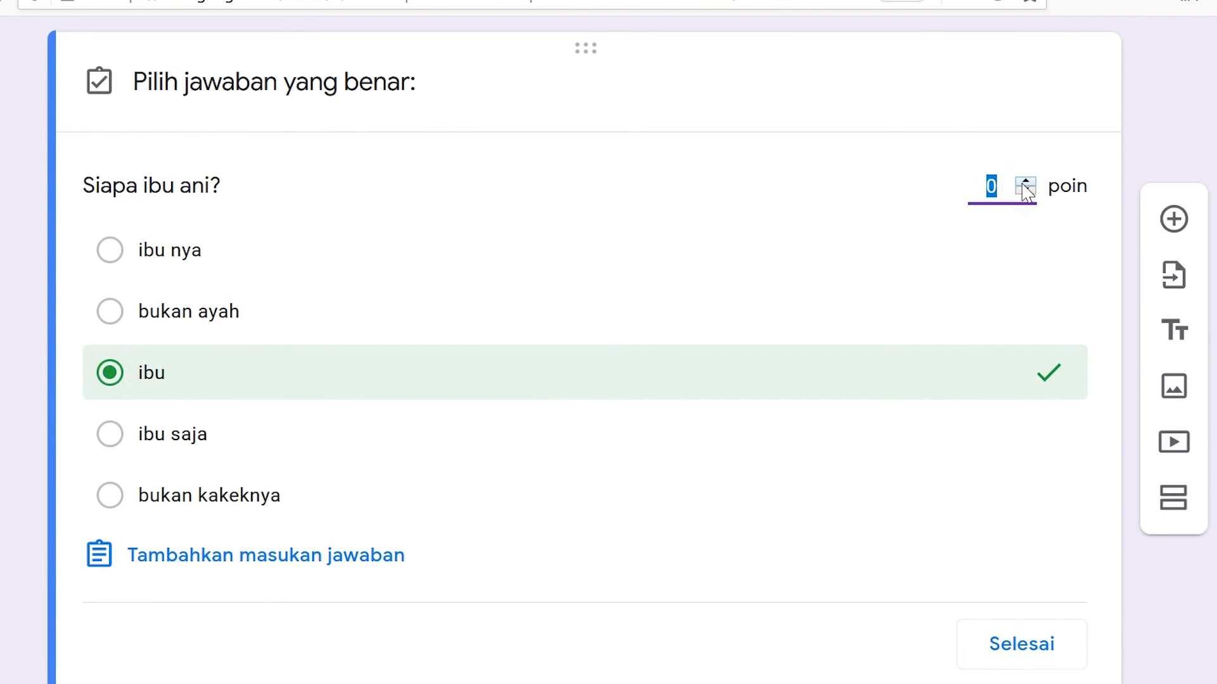
text(5)
double_click(991, 185)
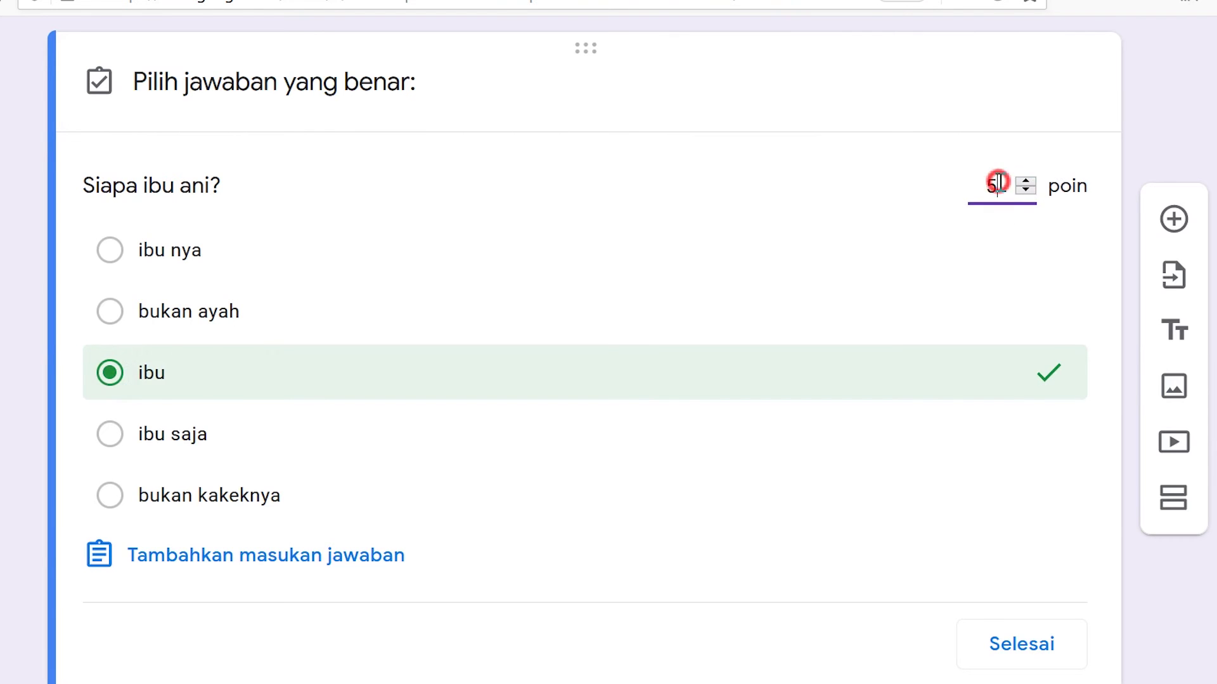
click(1065, 235)
click(1046, 251)
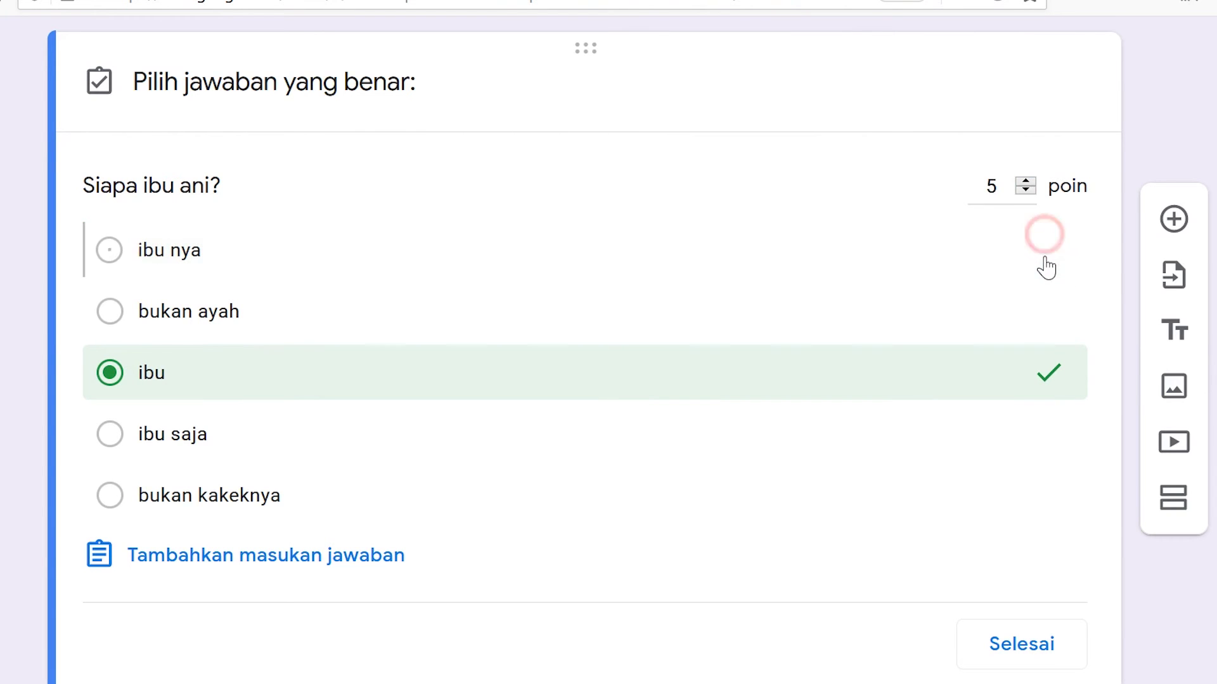
drag(1005, 185, 962, 179)
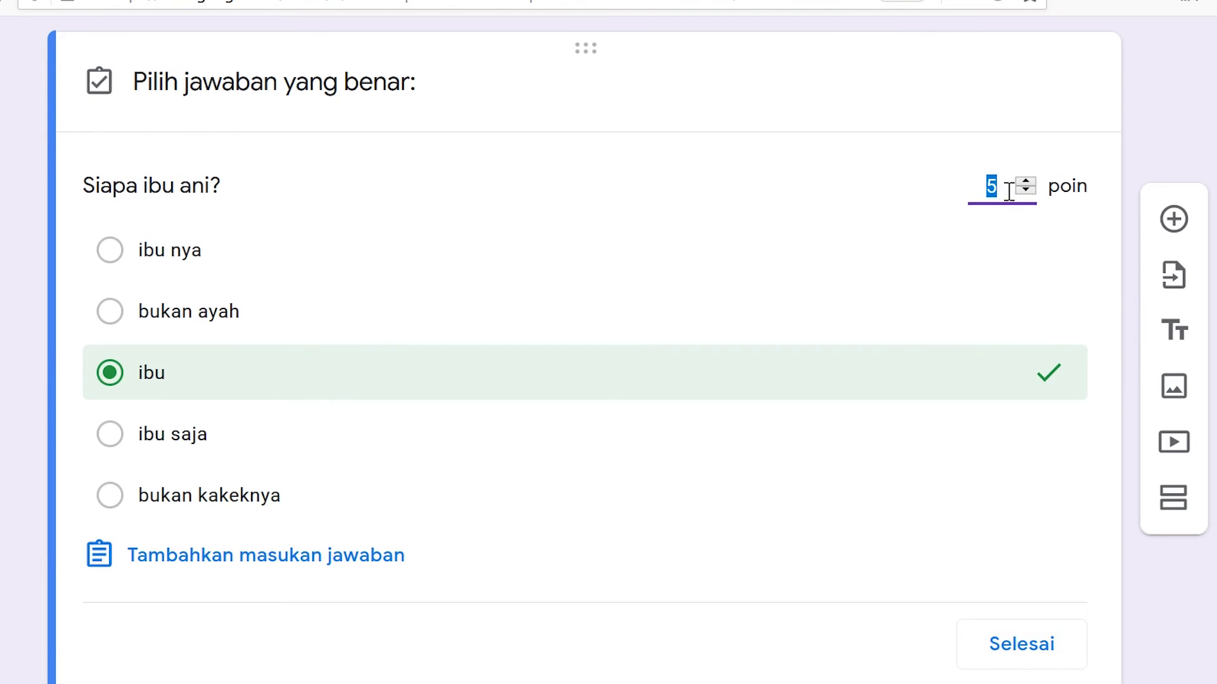
- Start adding answer feedback, then discard it without adding any
click(942, 188)
scroll(295, 564, down, 1)
scroll(296, 565, up, 5)
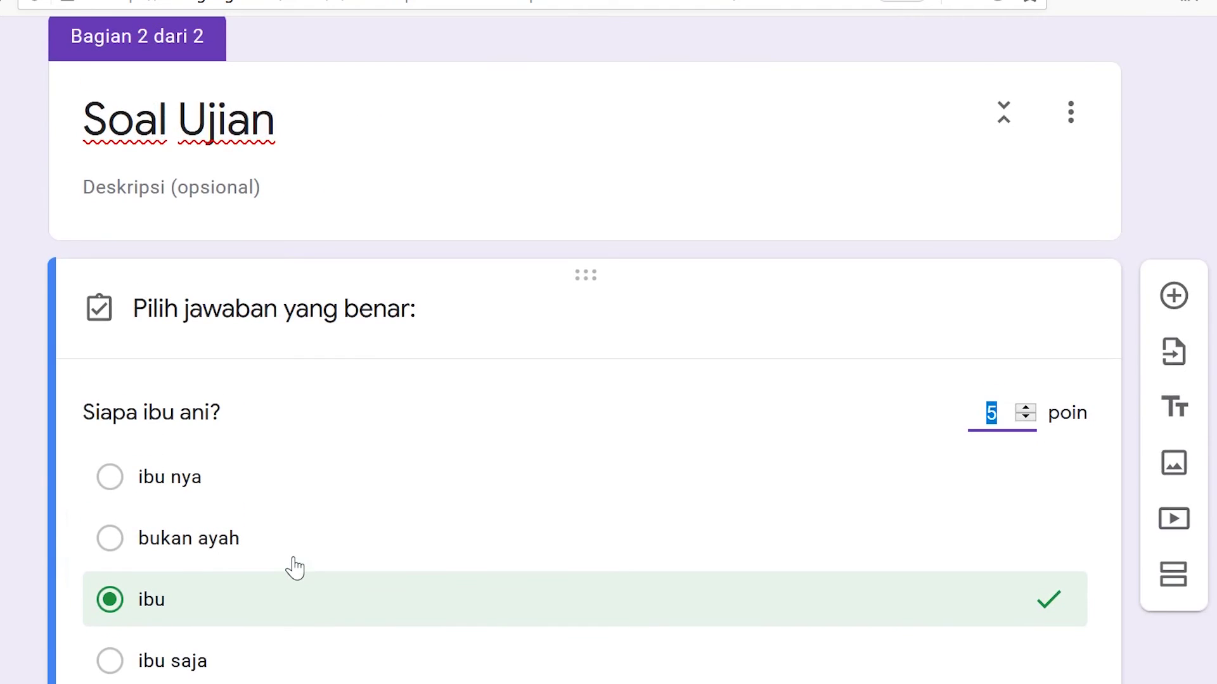
scroll(295, 567, down, 2)
scroll(467, 524, up, 3)
scroll(247, 557, down, 5)
click(248, 492)
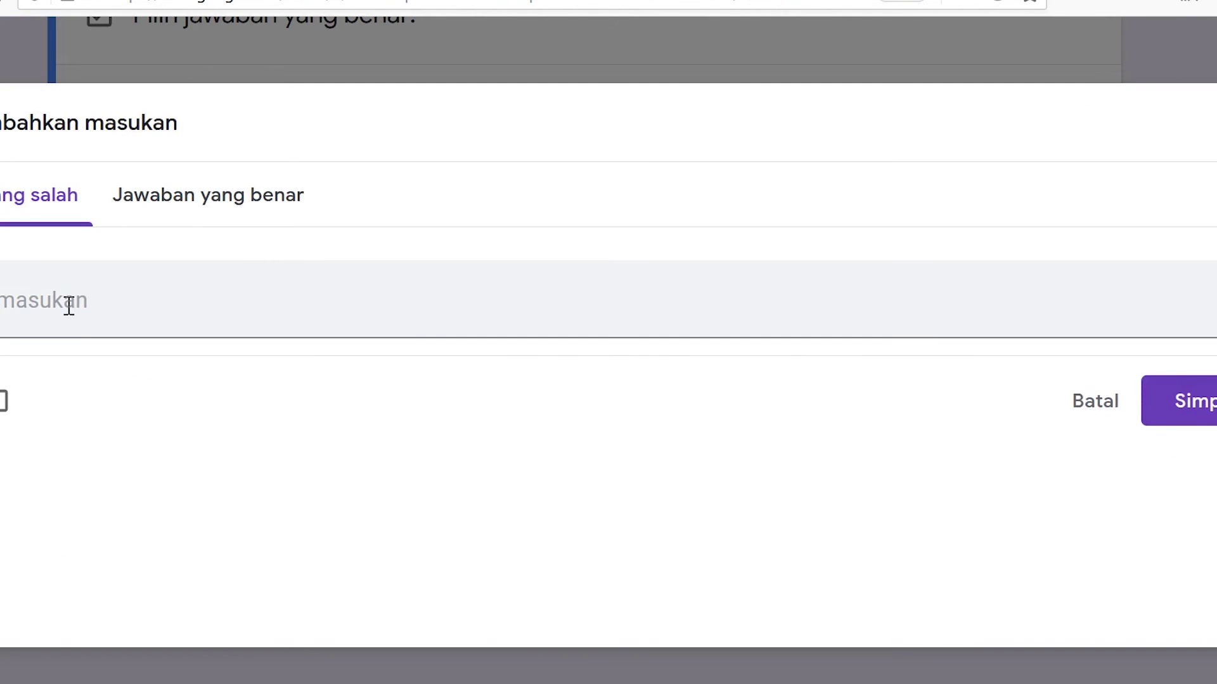
click(1080, 418)
- Close the answer key, make 'Siapa ibu ani?' required, and toggle Acak urutan opsi on and off
click(1032, 575)
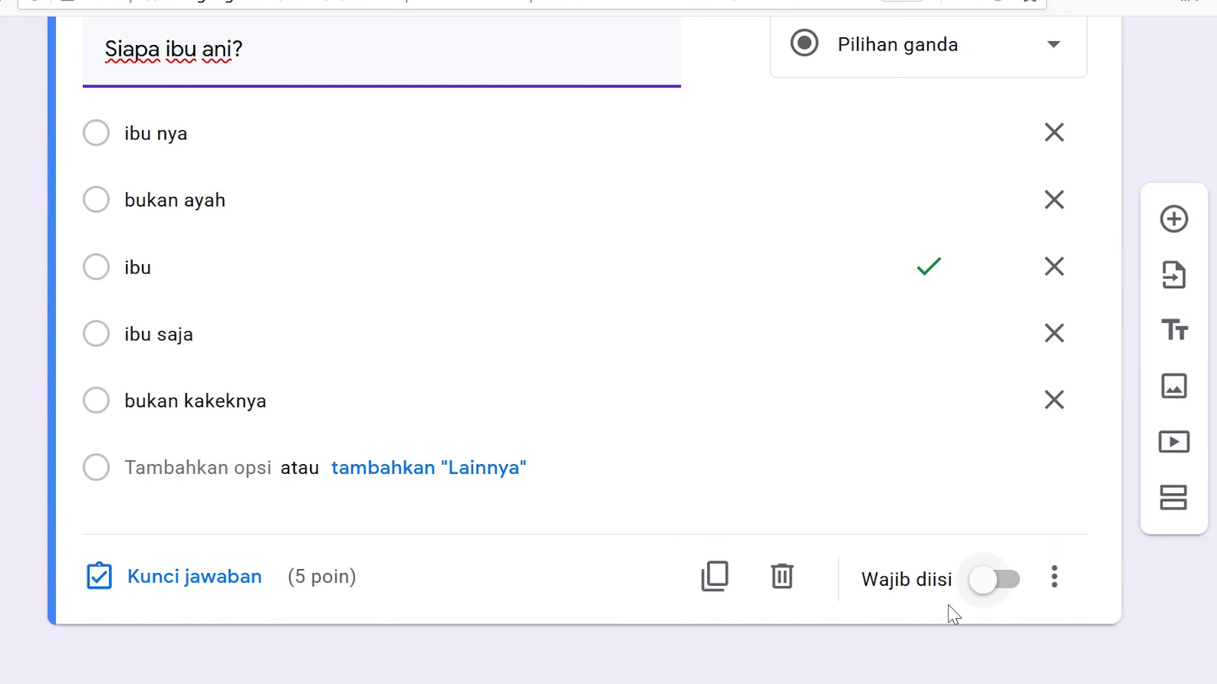
click(994, 594)
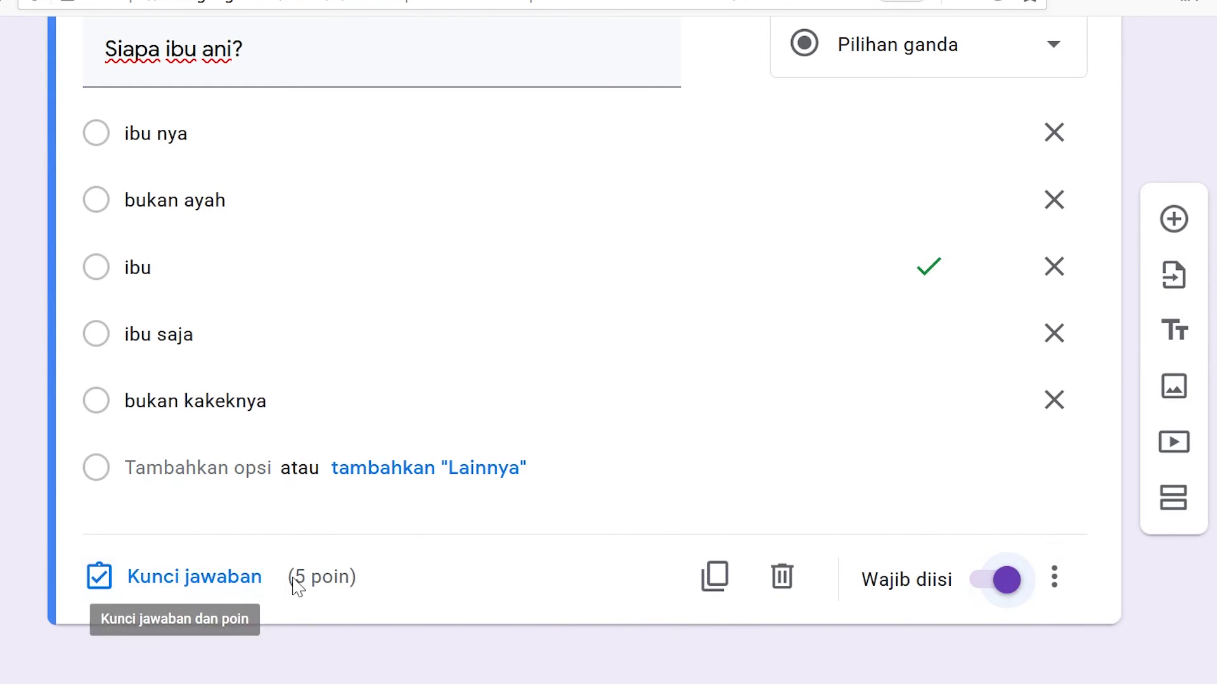
click(1054, 576)
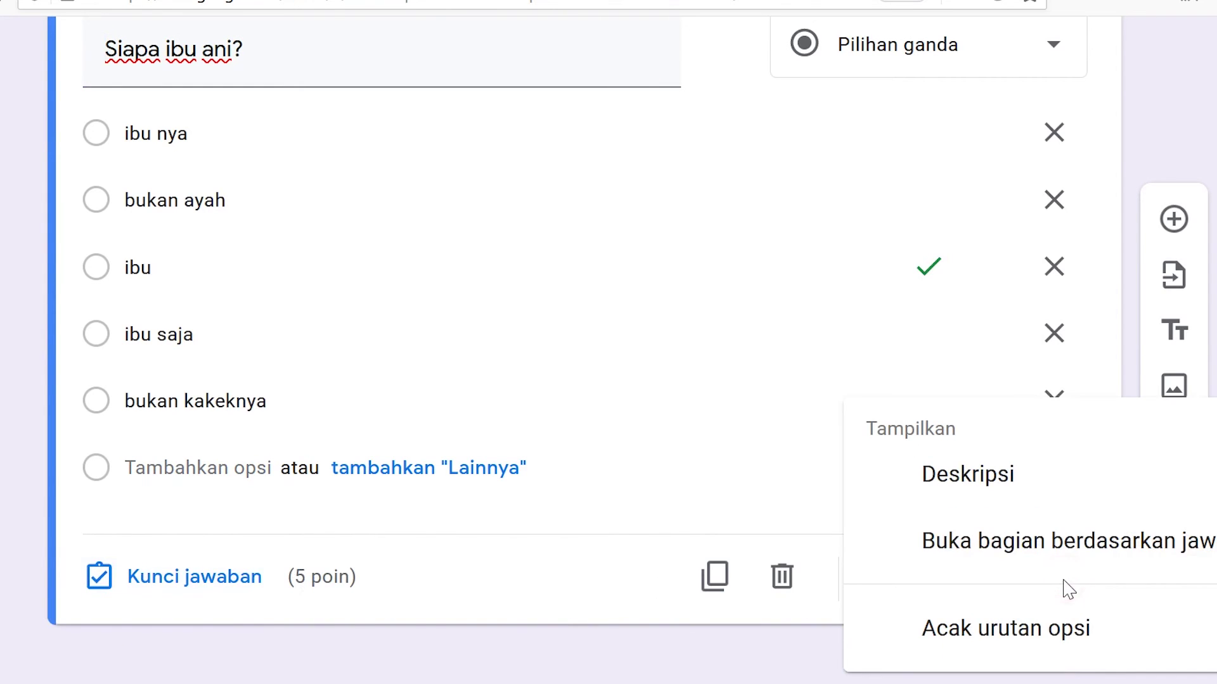
click(1011, 656)
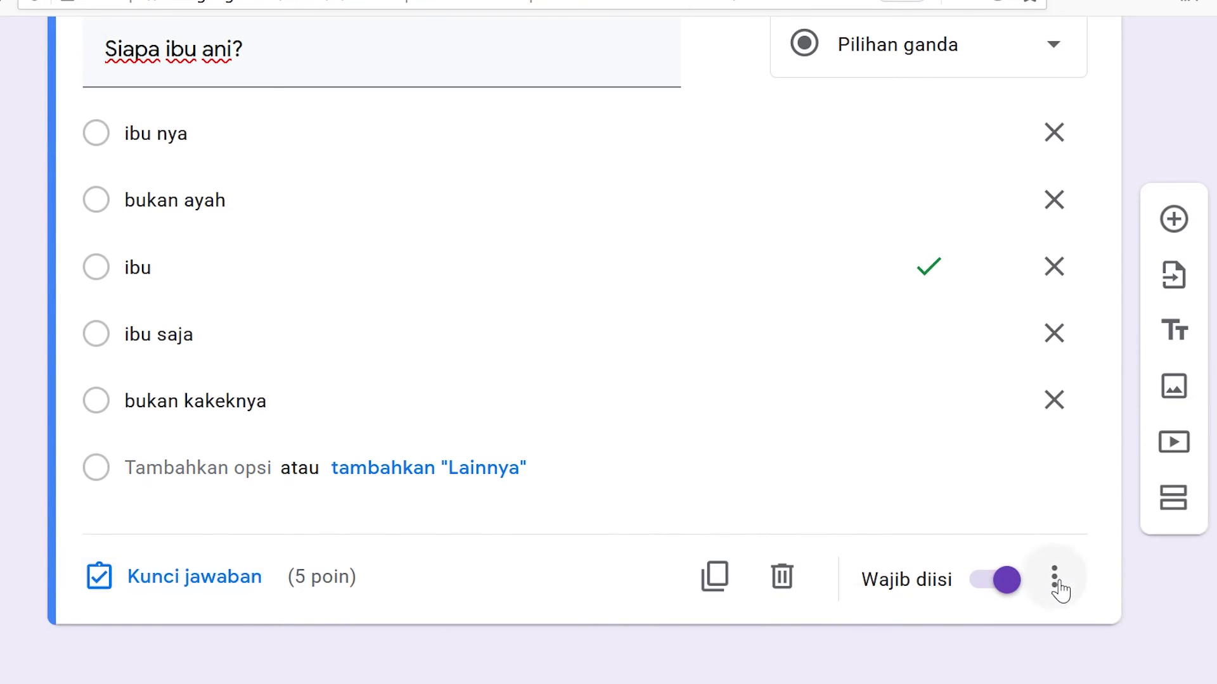
click(1054, 578)
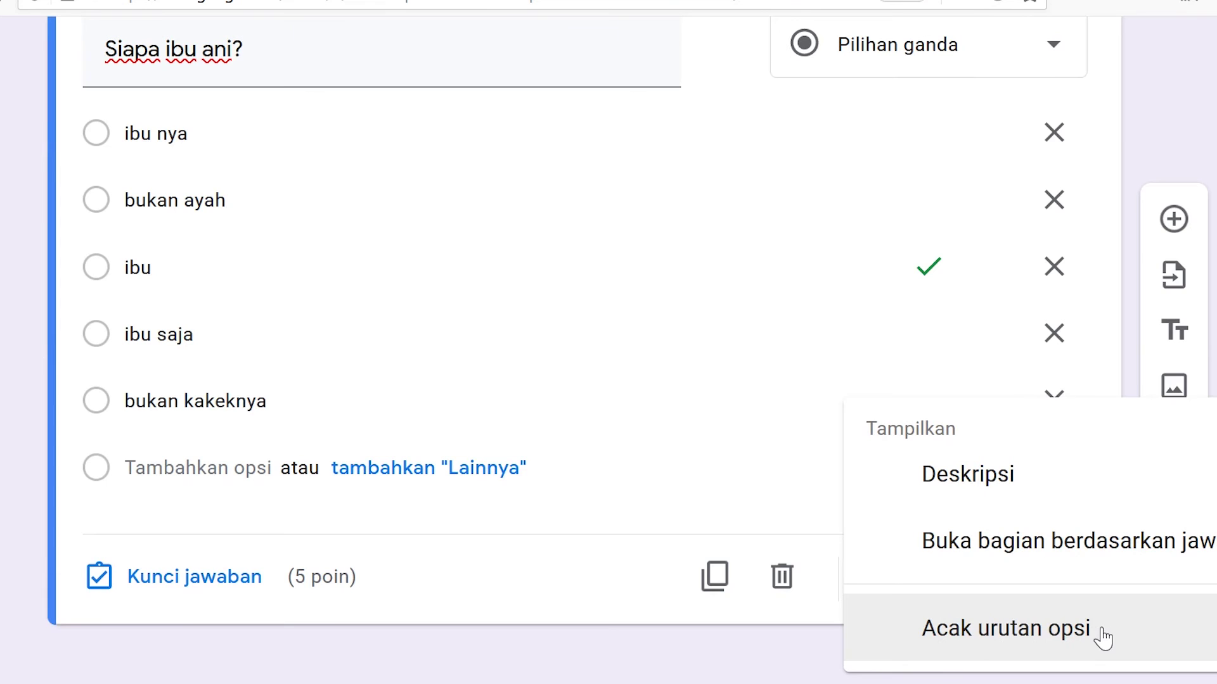
click(1104, 636)
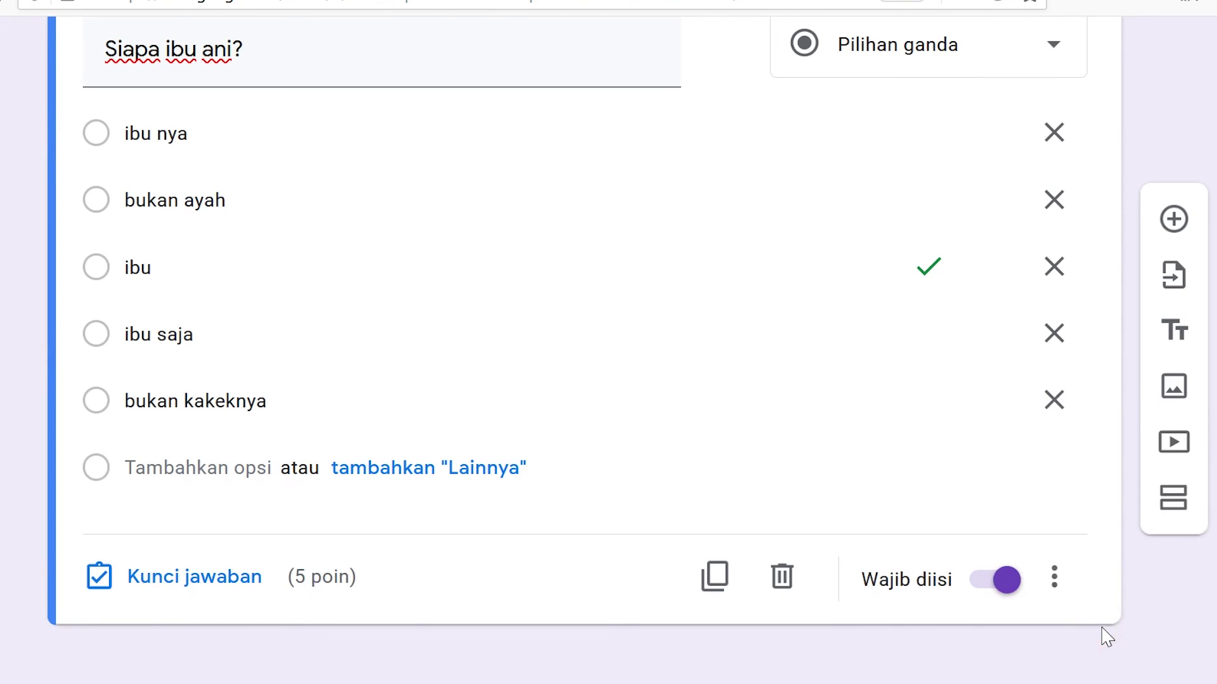
scroll(1106, 635, up, 5)
scroll(1179, 431, down, 2)
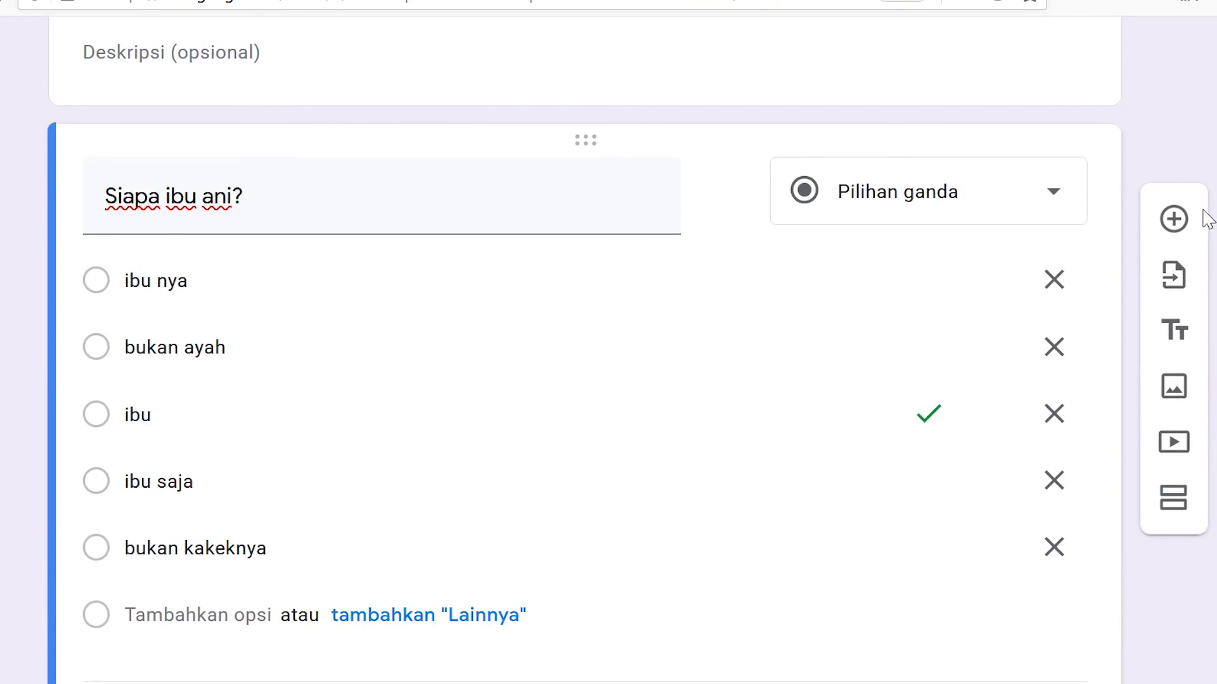
- Add a multiple-choice question 'apa' with options Opsi 1 through Opsi 5
click(1174, 219)
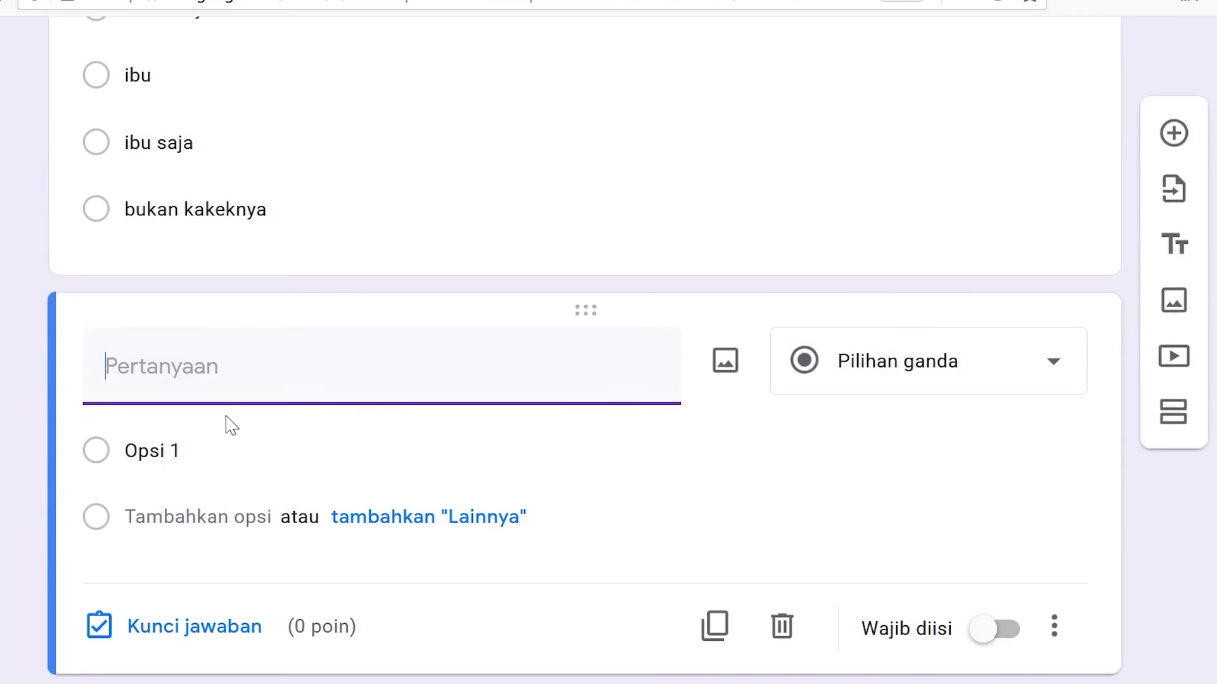
text(apa)
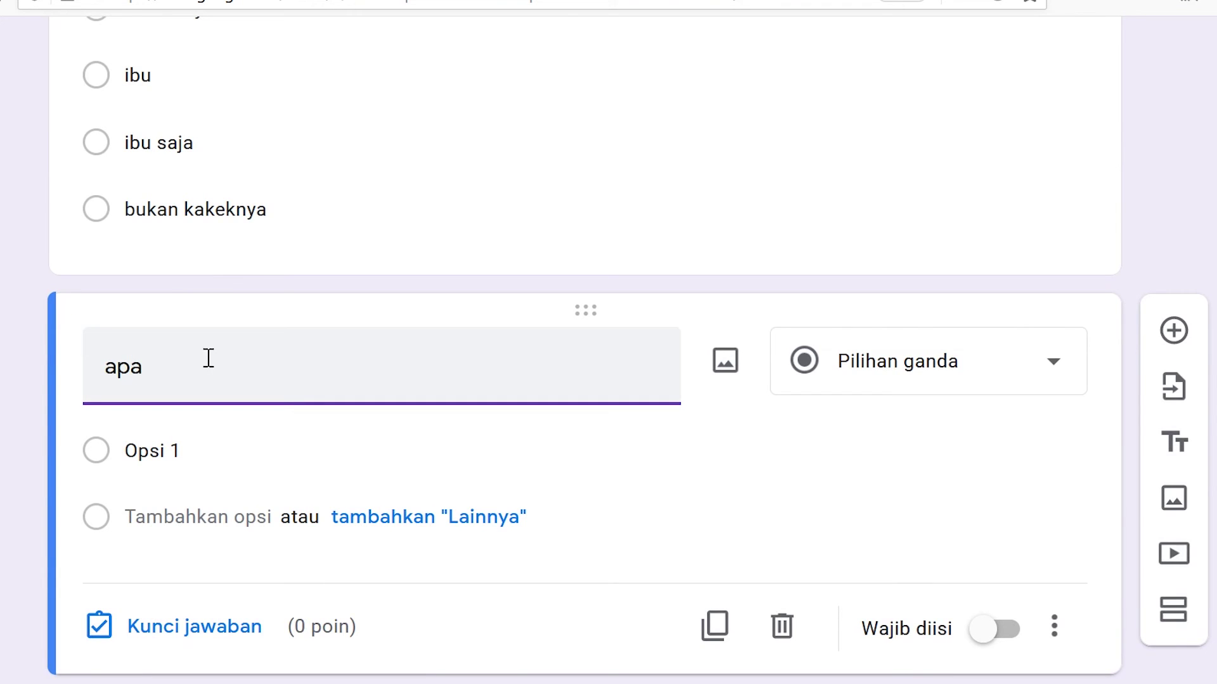
scroll(201, 357, down, 1)
click(223, 417)
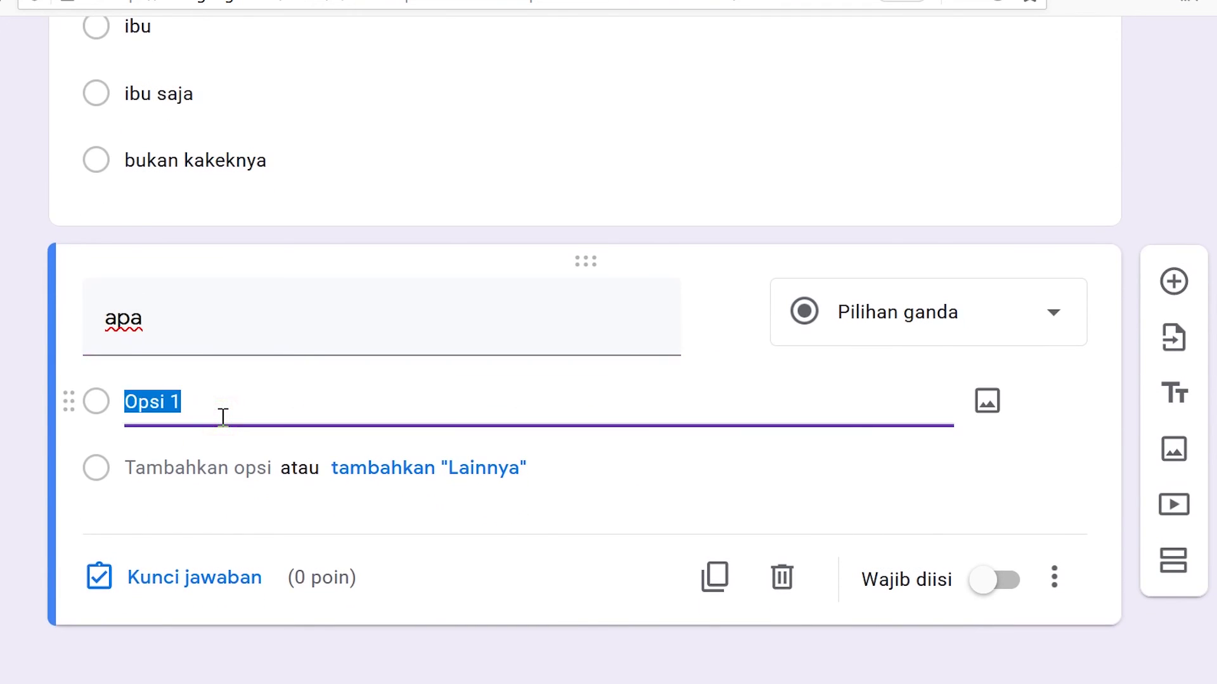
key(Return)
key(Return)
key(Return)
key(Return)
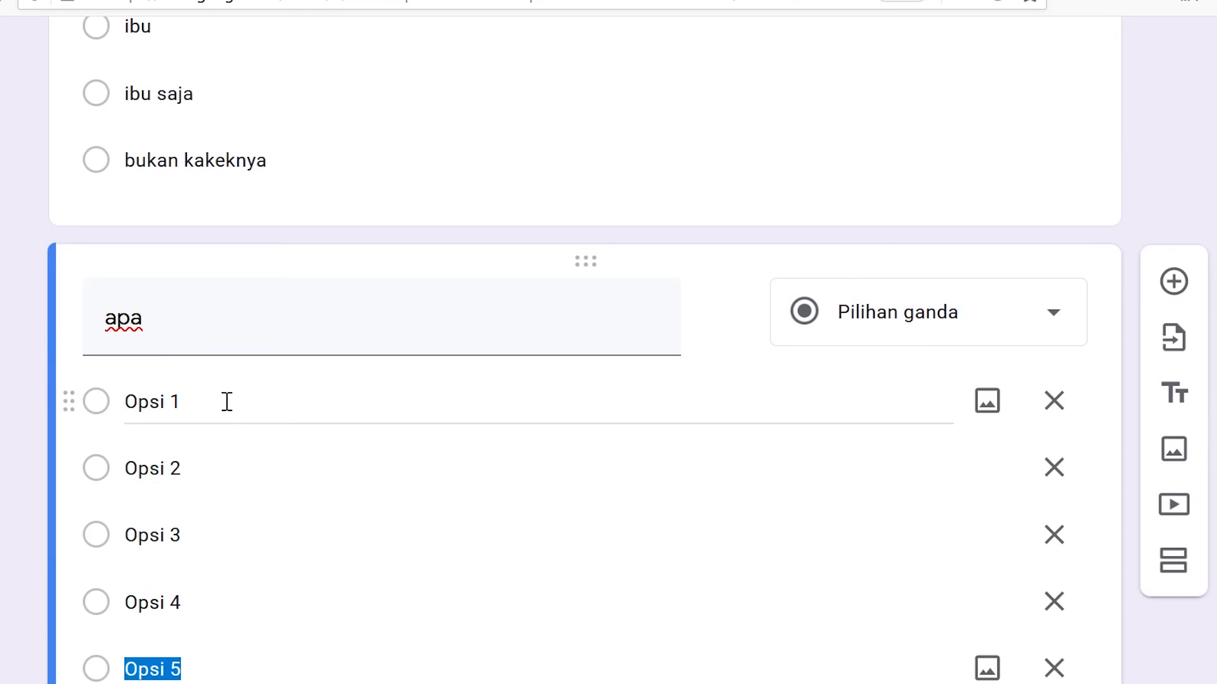
scroll(244, 406, down, 5)
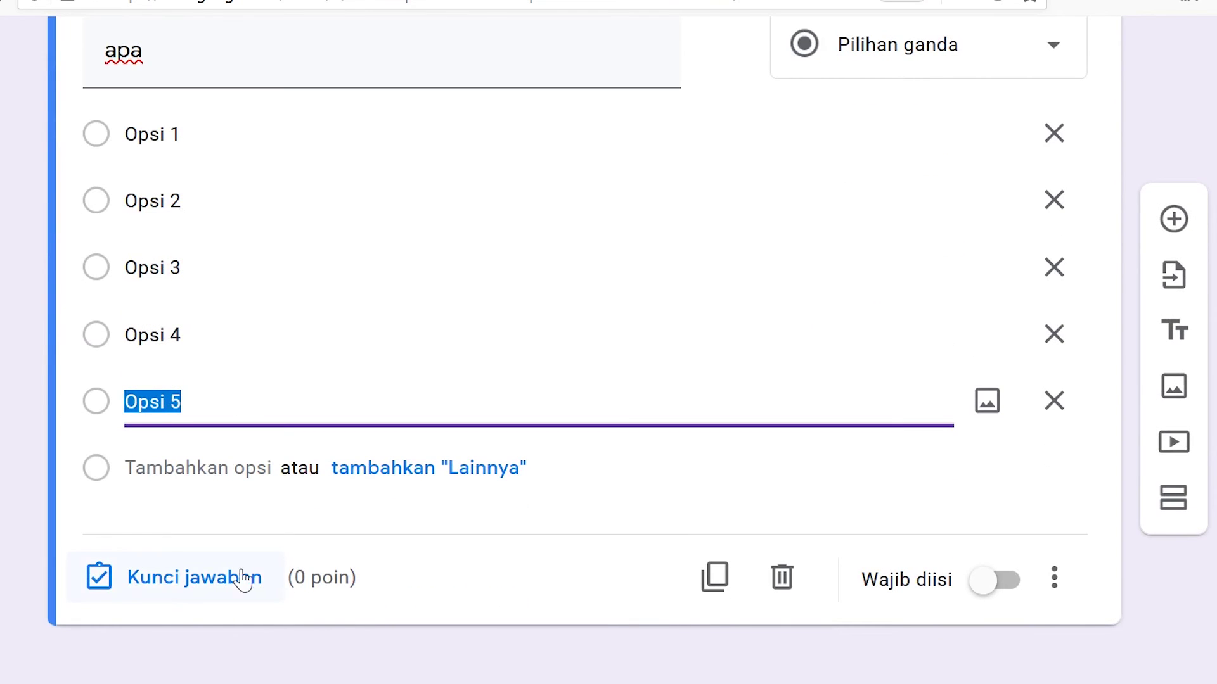
- Make 'apa' required, key Opsi 5 as correct, and toggle option-order shuffling
click(994, 580)
click(195, 588)
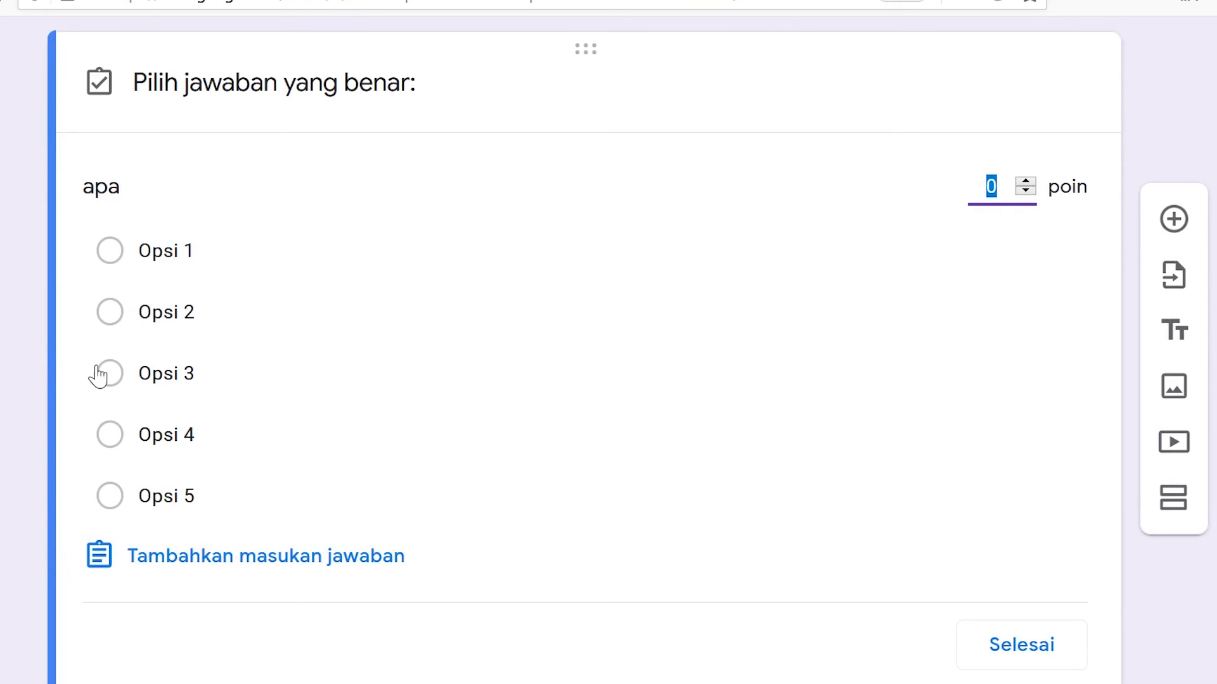
click(109, 497)
scroll(976, 481, down, 1)
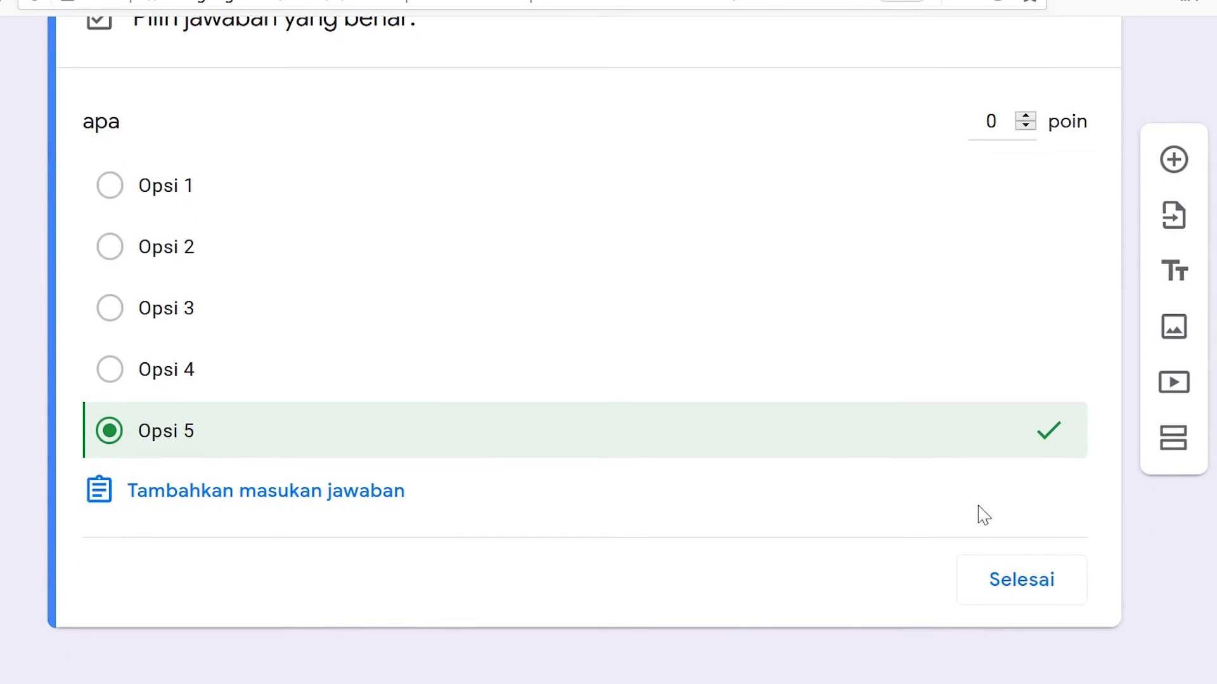
click(998, 587)
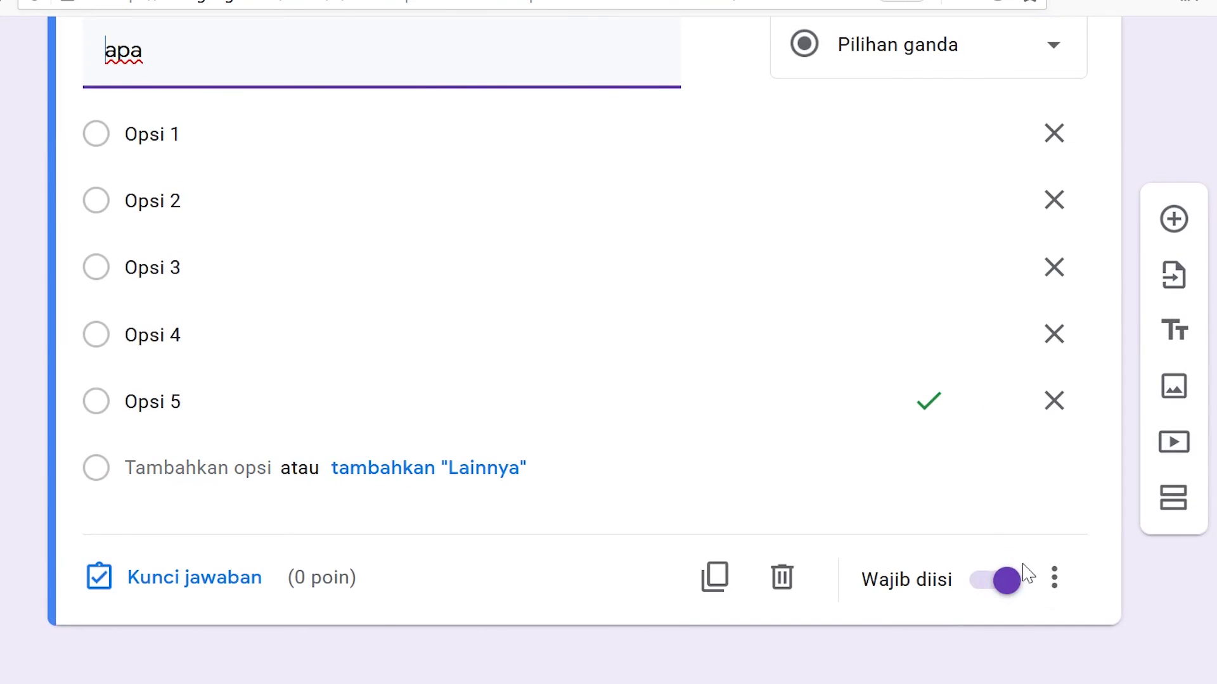
click(1054, 578)
click(961, 632)
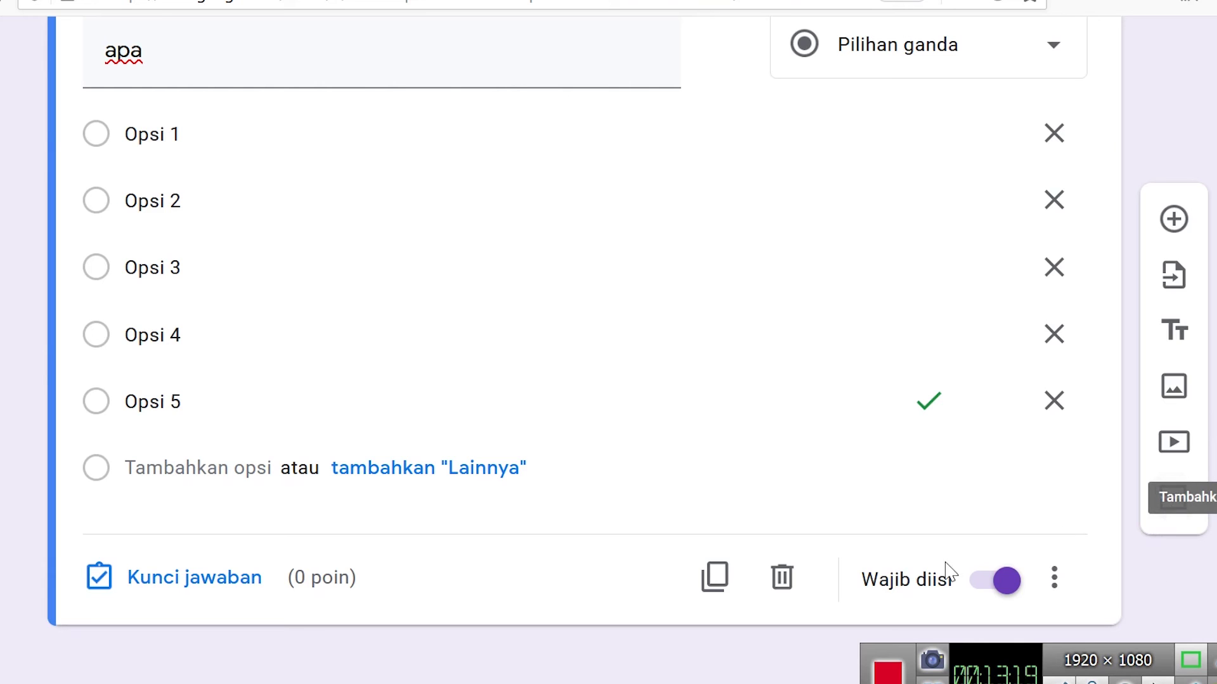
- Delete the blank untitled question added below 'apa'
click(1174, 220)
click(270, 525)
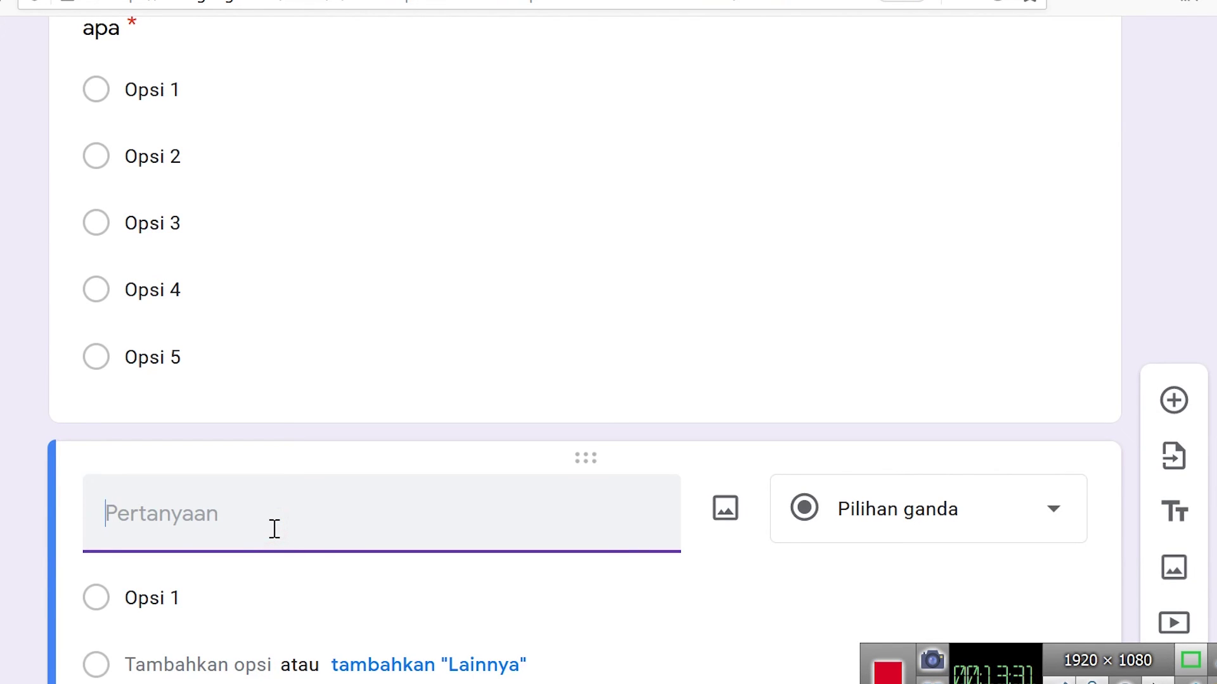
scroll(868, 475, down, 3)
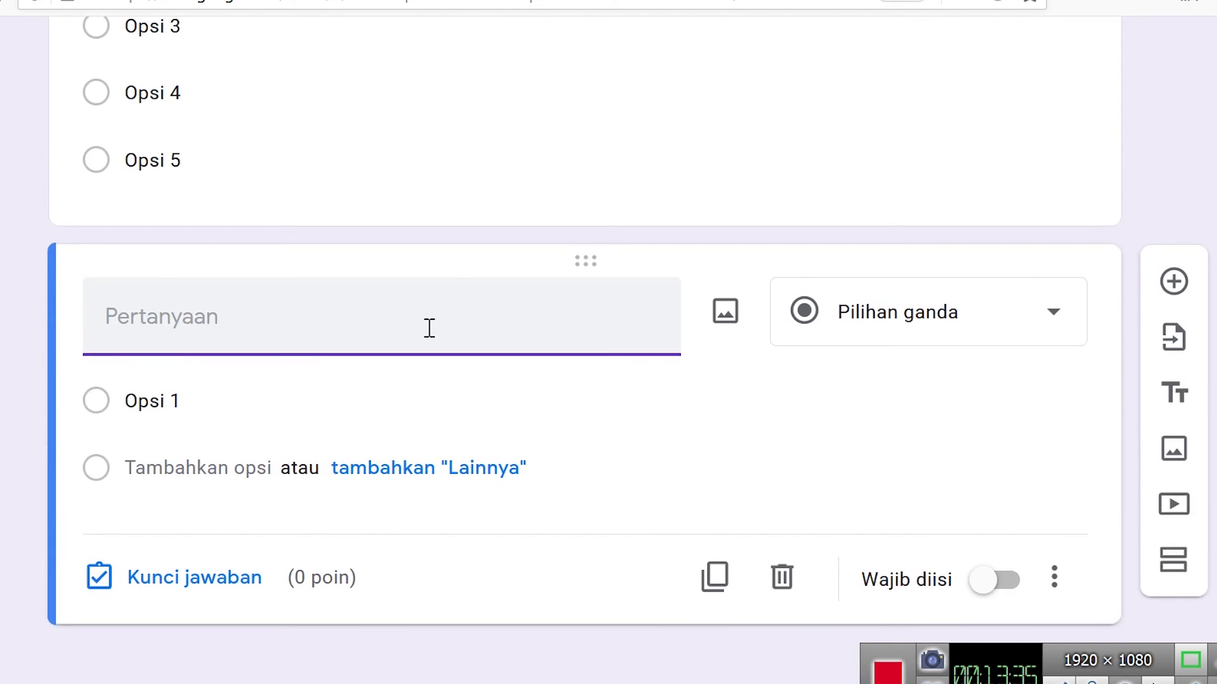
click(781, 580)
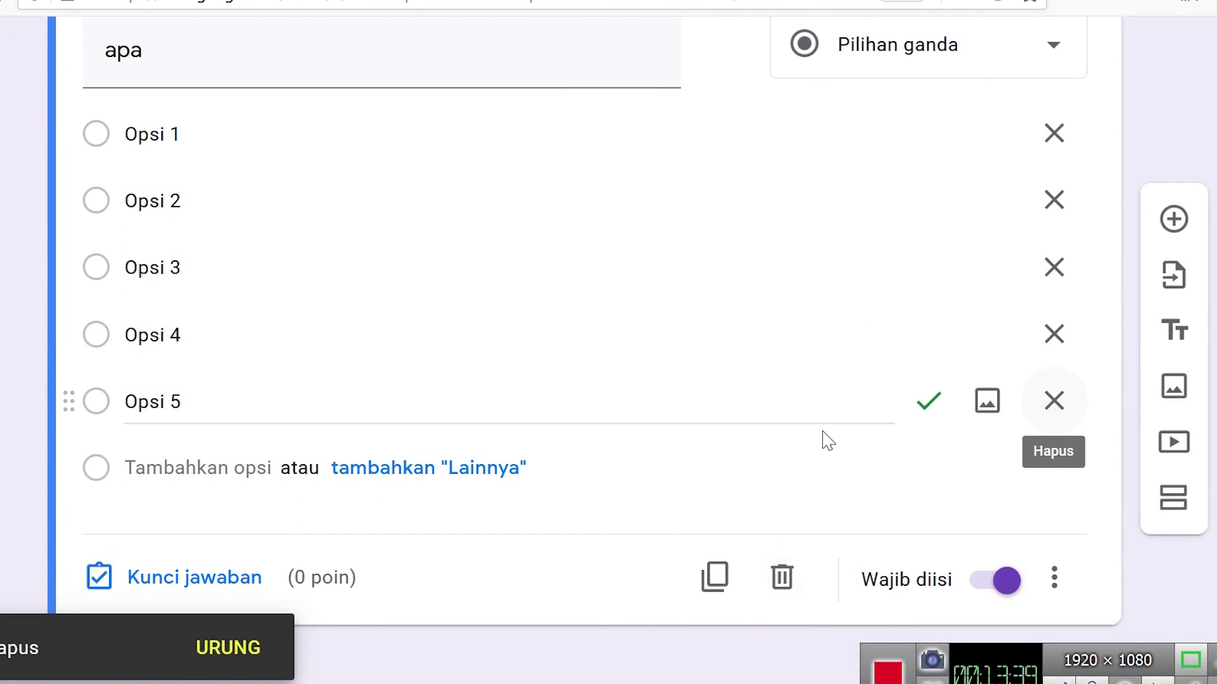
scroll(807, 431, up, 5)
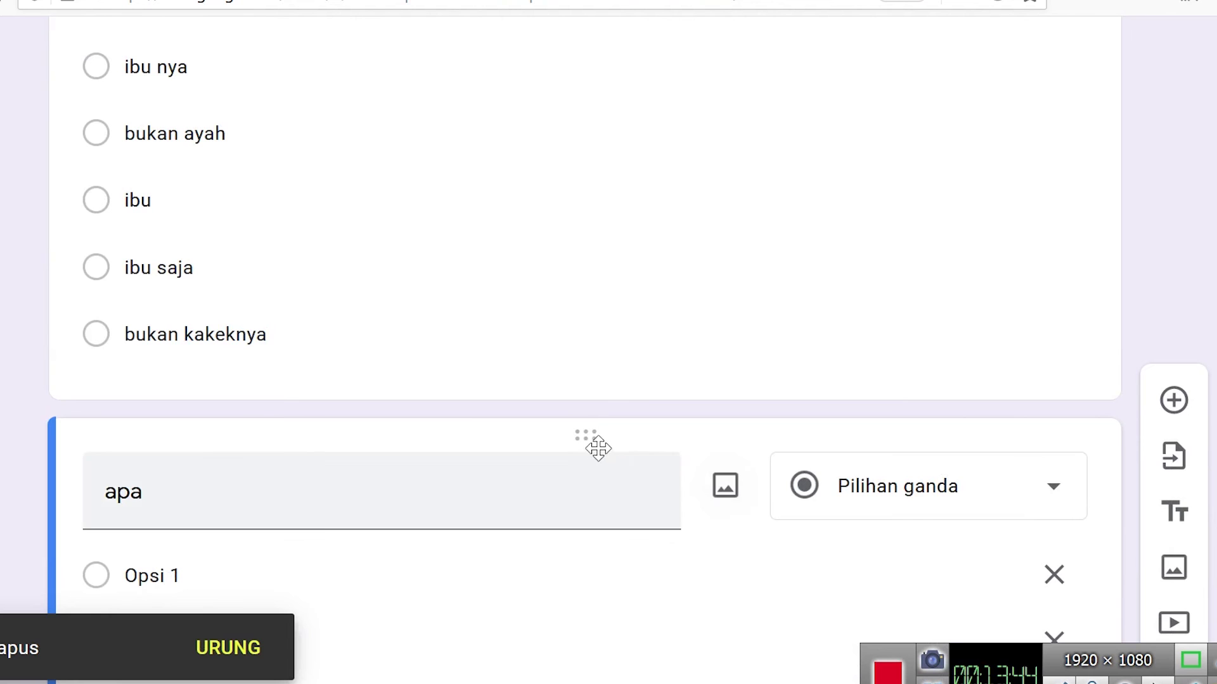
scroll(758, 413, down, 7)
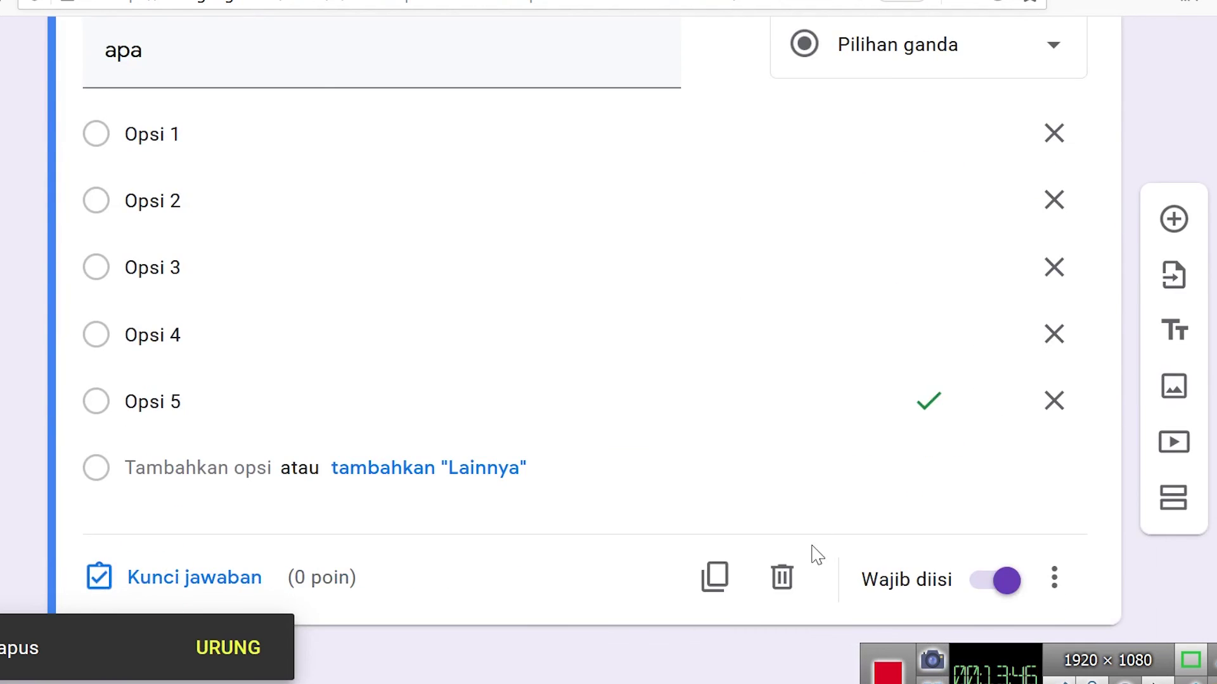
click(798, 580)
scroll(792, 583, down, 15)
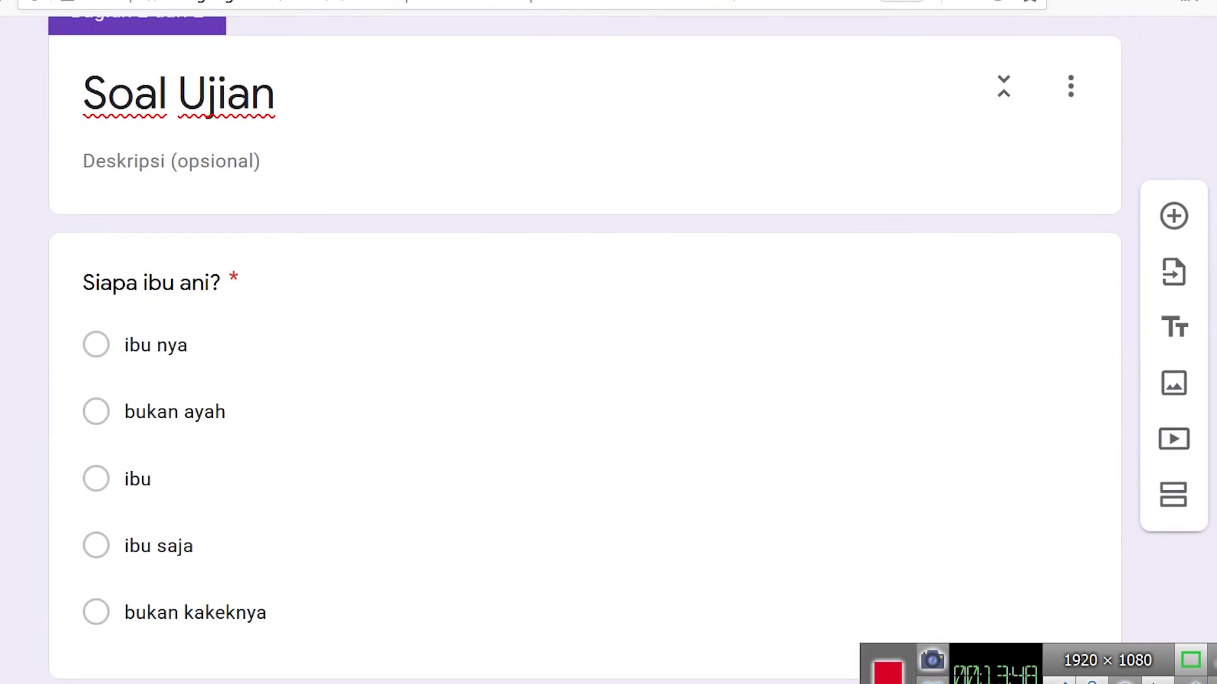
- Insert a section after 'Siapa ibu ani?', clear its 'Bagian Tanpa Judul' title, and add a question
click(152, 283)
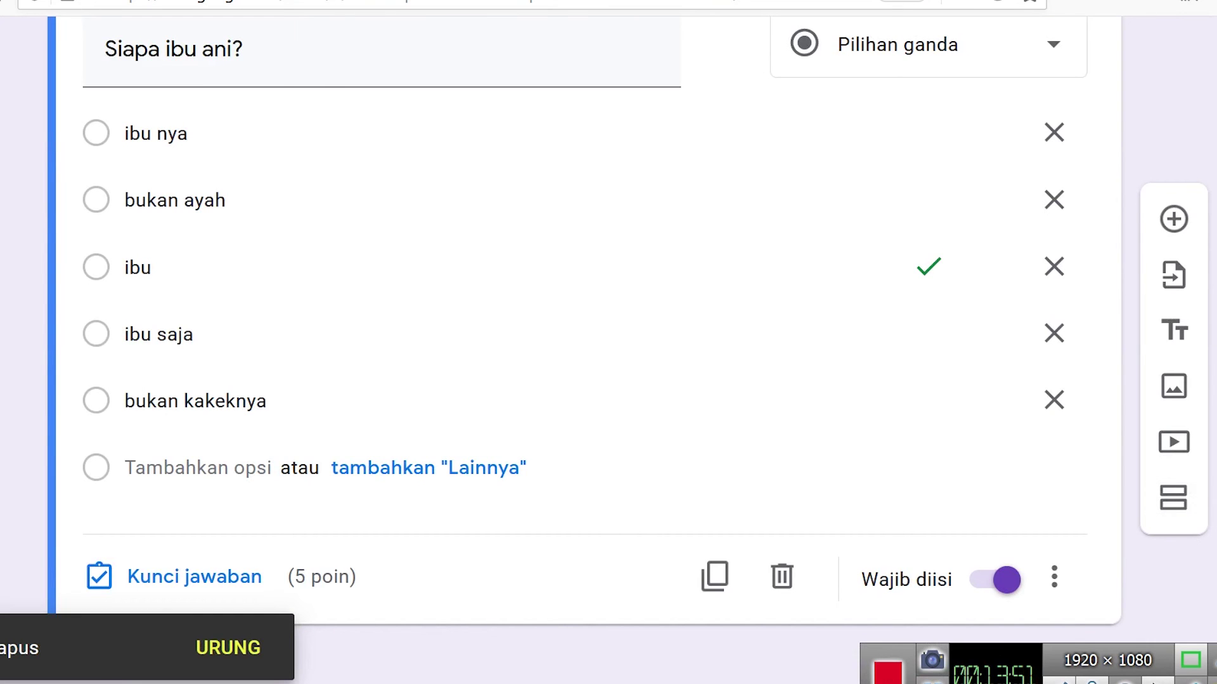
click(1165, 505)
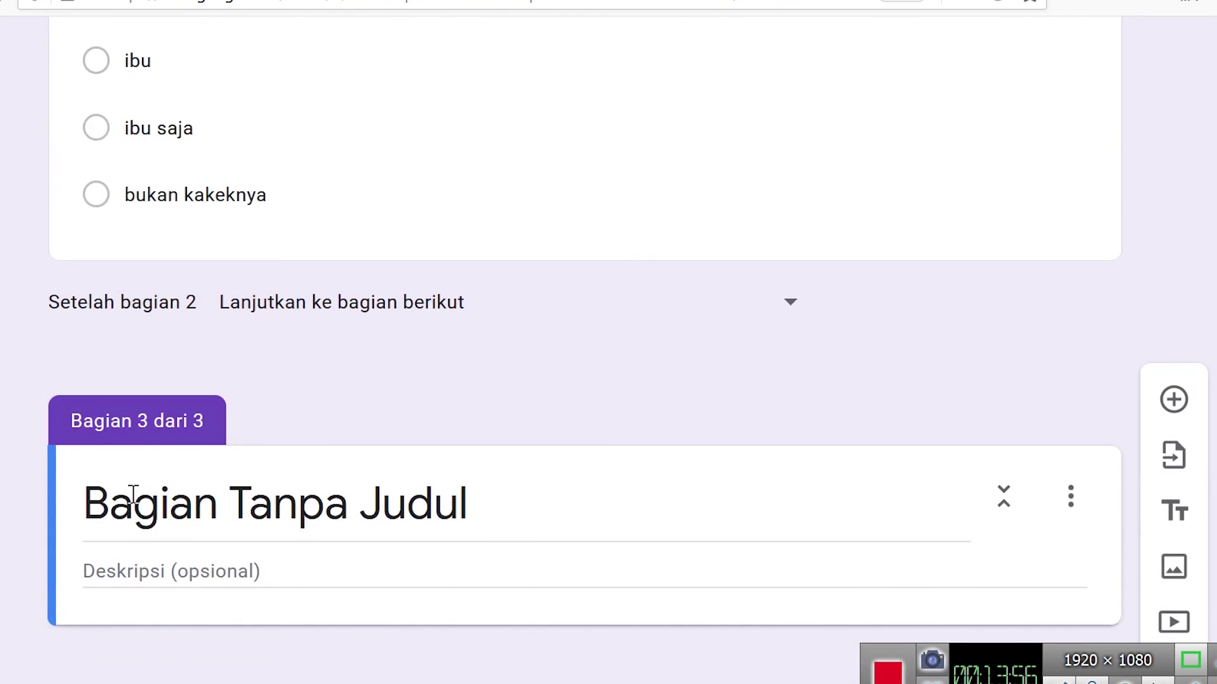
drag(505, 512, 102, 518)
key(BackSpace)
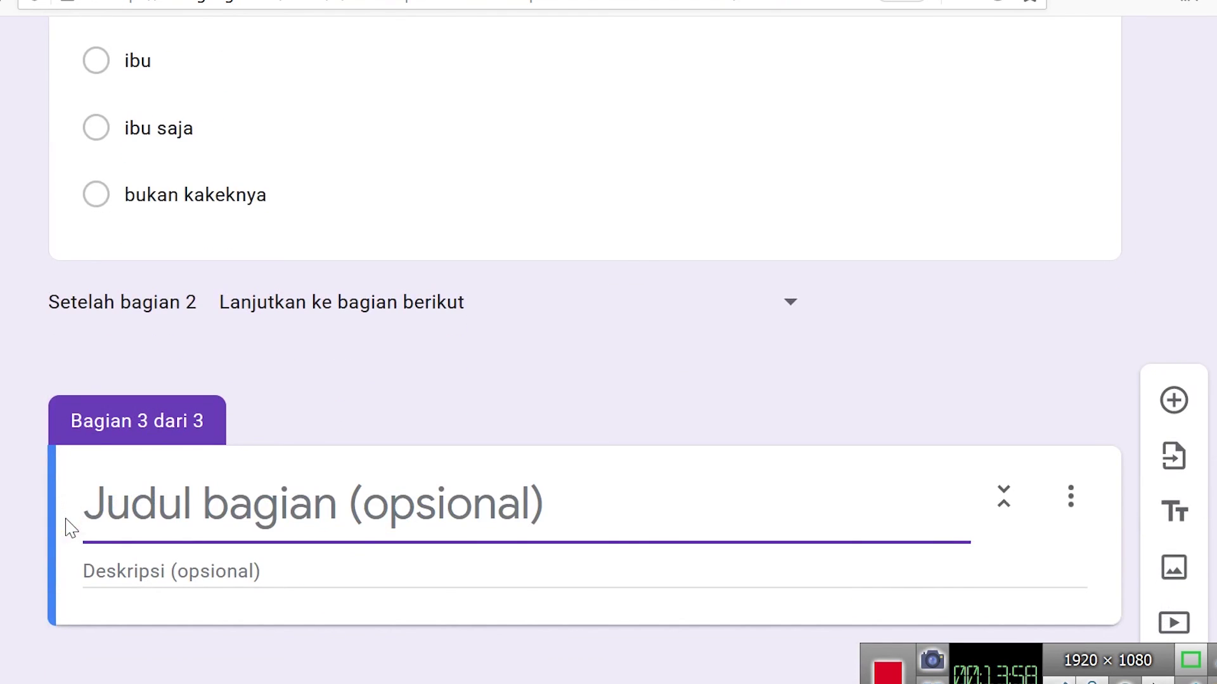
click(1165, 400)
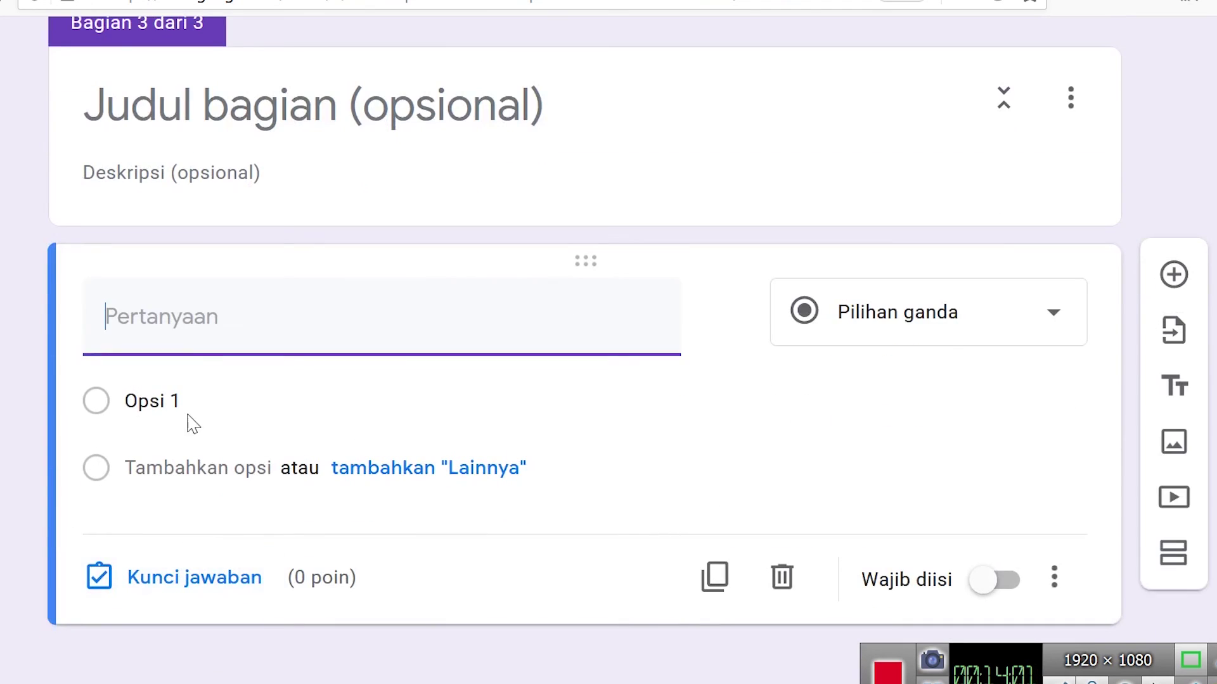
click(191, 338)
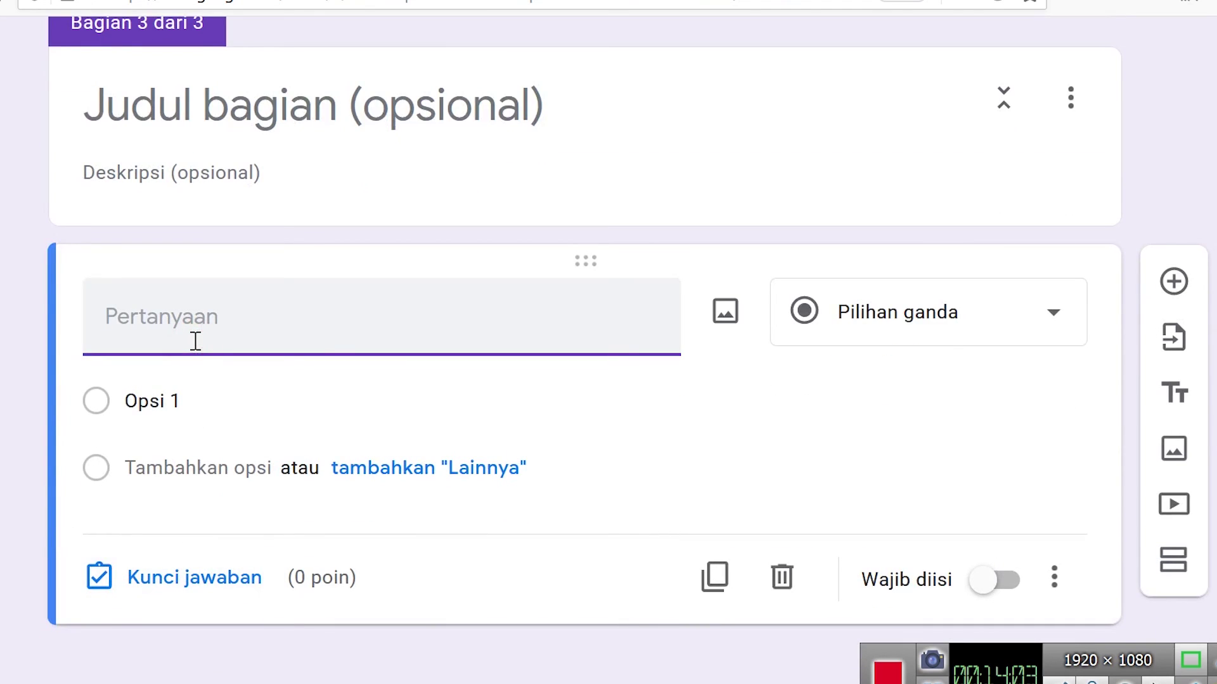
- Title the new question 'siapa?' and give it options Opsi 1 through Opsi 5
text(siapa)
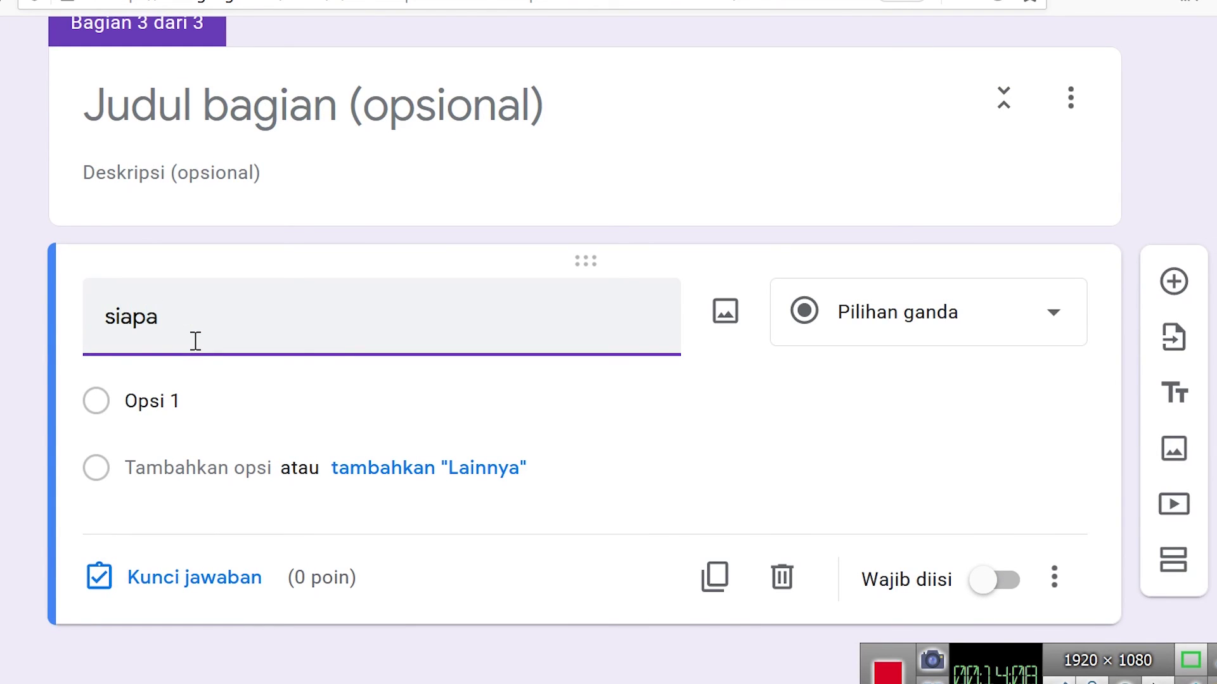
text(?)
click(347, 401)
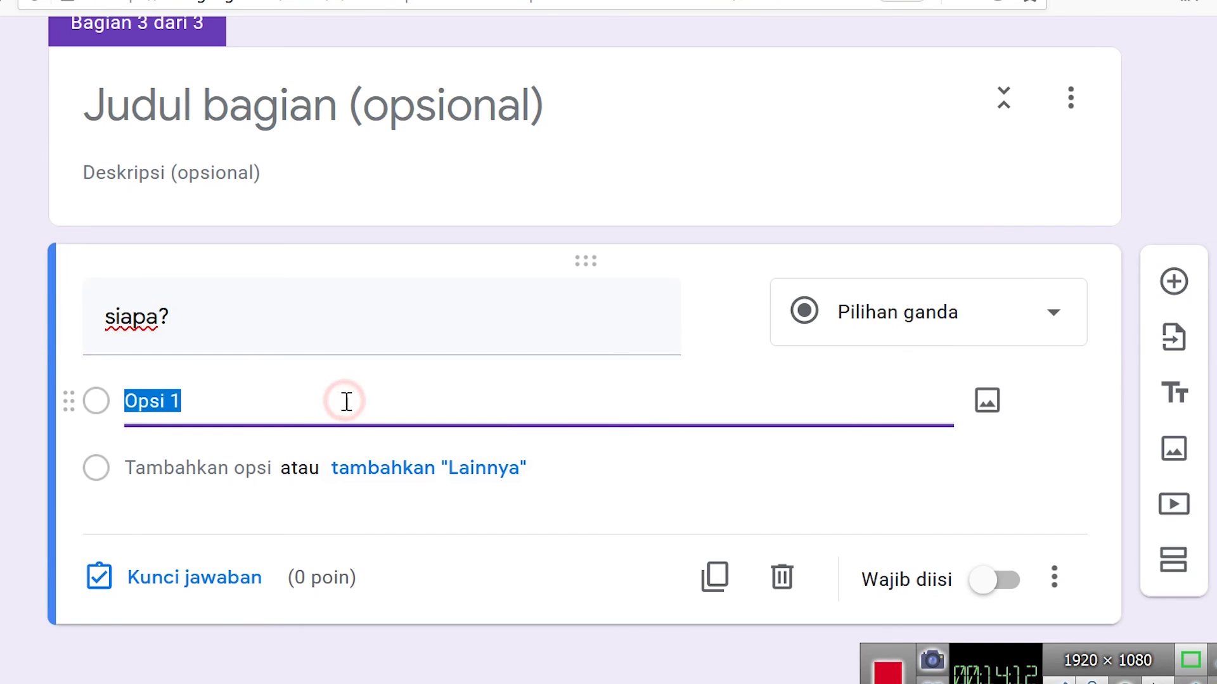
key(Return)
key(Return)
key(Return)
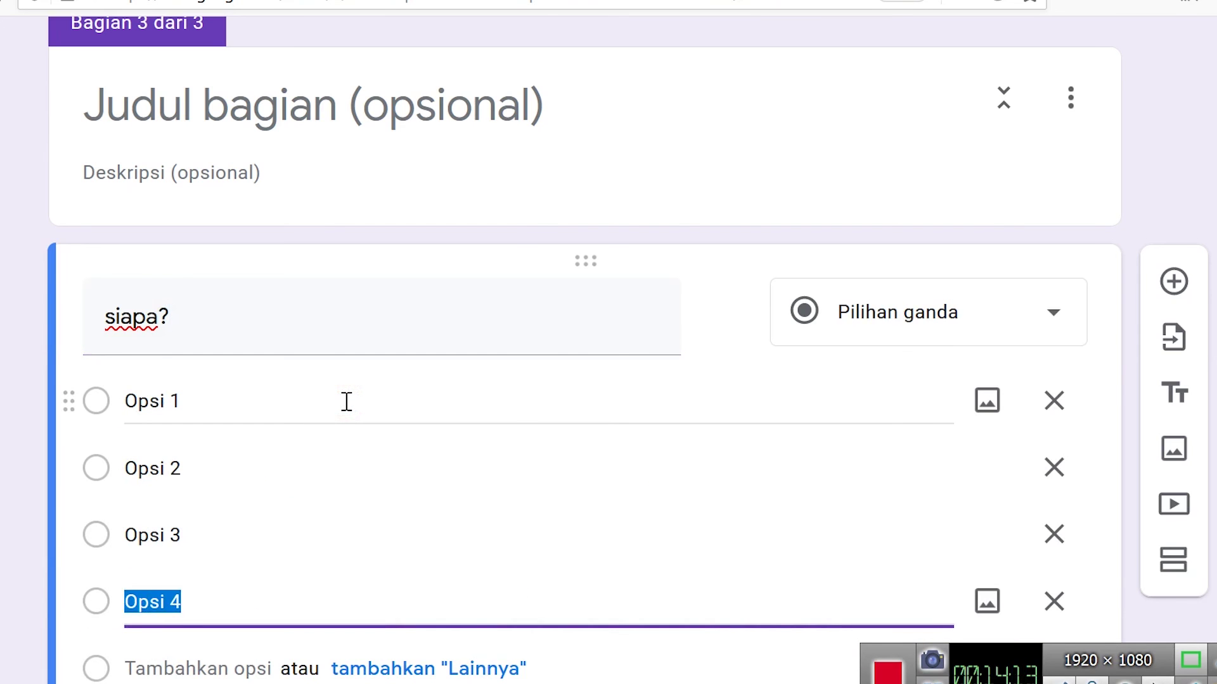
key(Return)
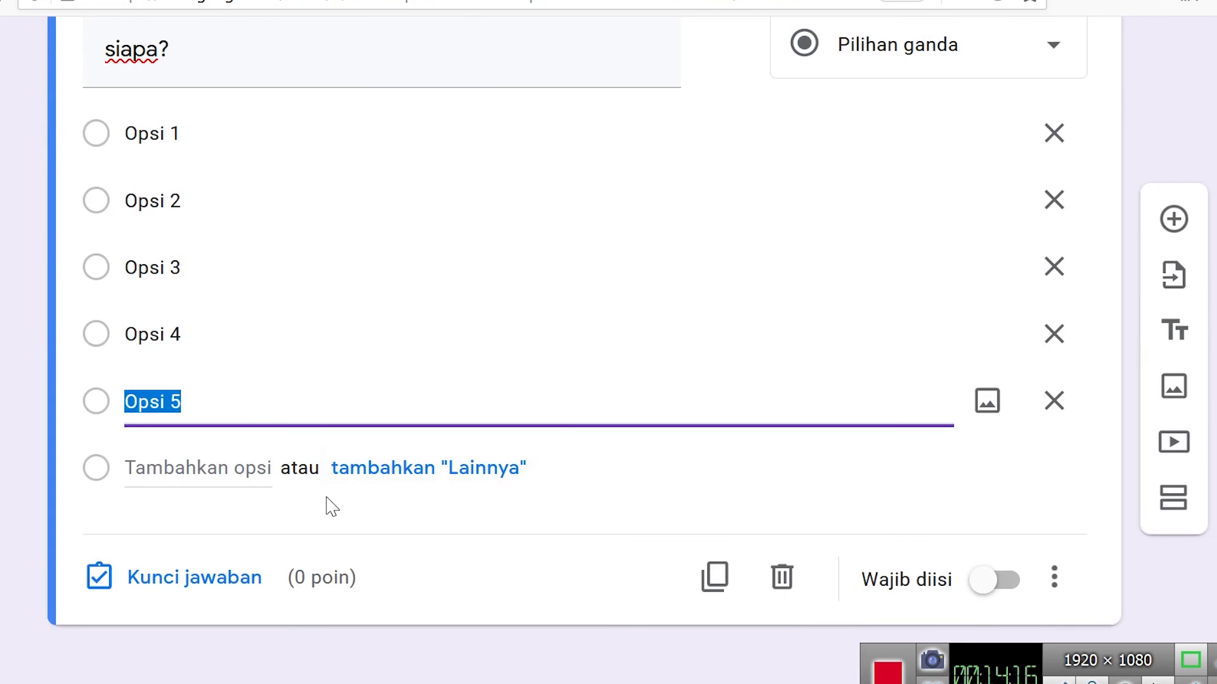
- Key Opsi 5 as correct for 5 points and make 'siapa?' required
click(215, 575)
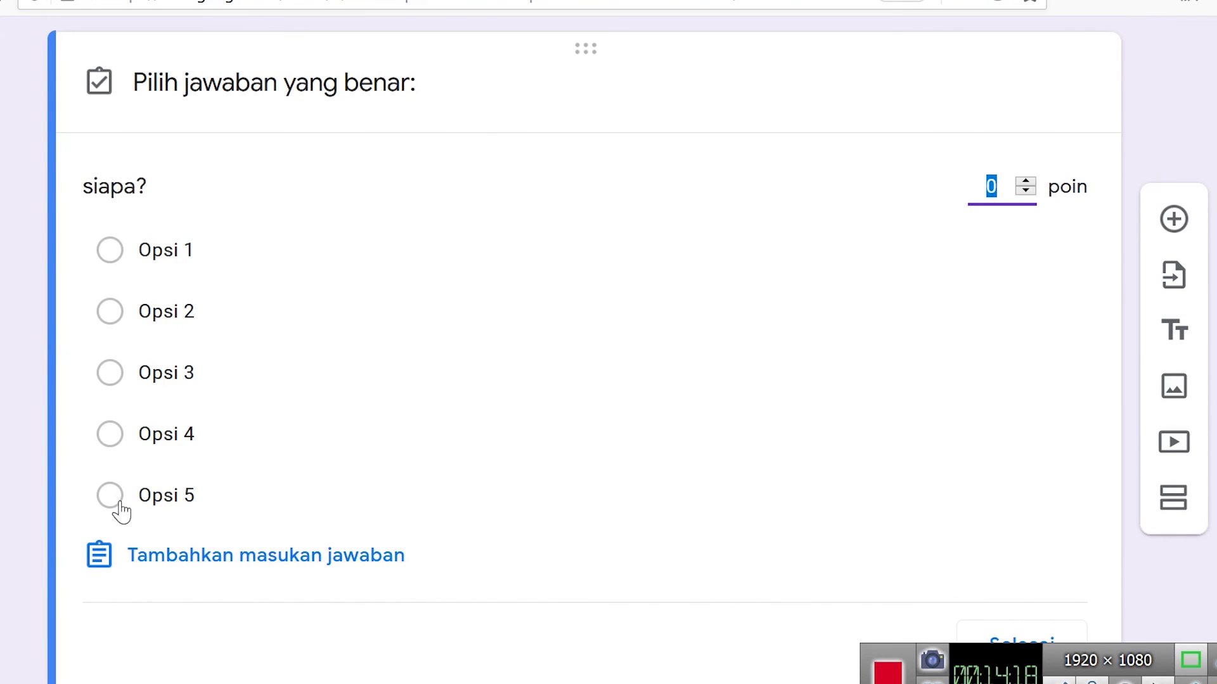
click(110, 495)
scroll(1077, 510, down, 1)
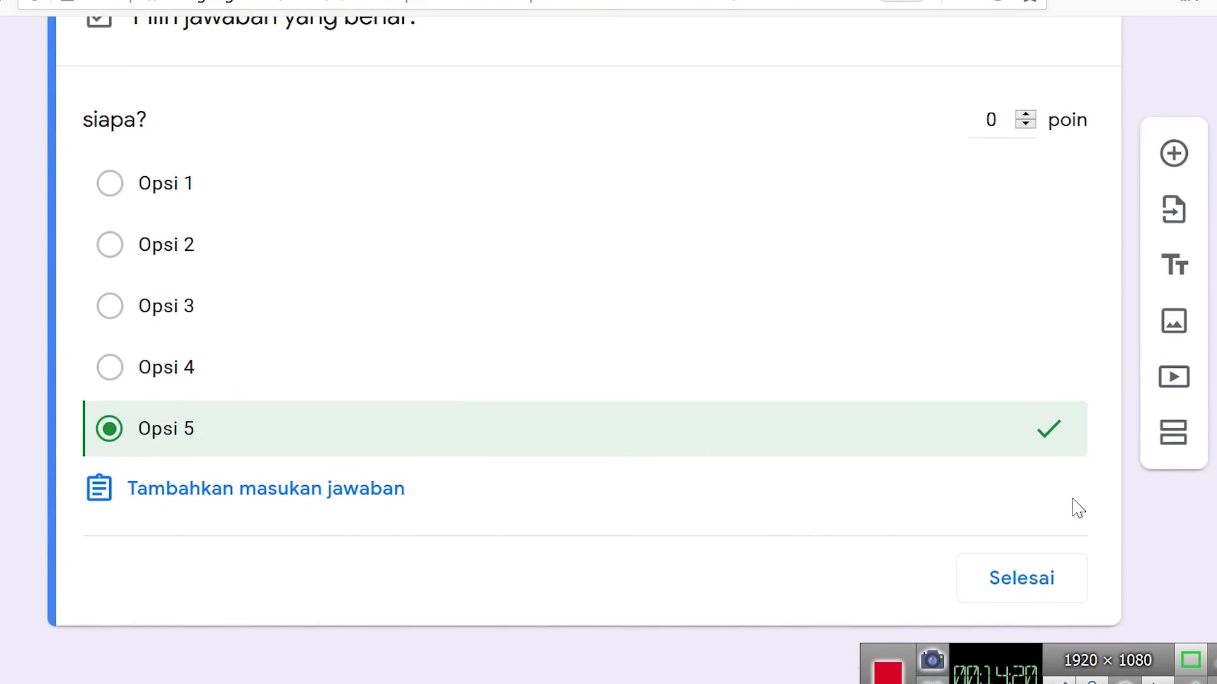
click(1022, 578)
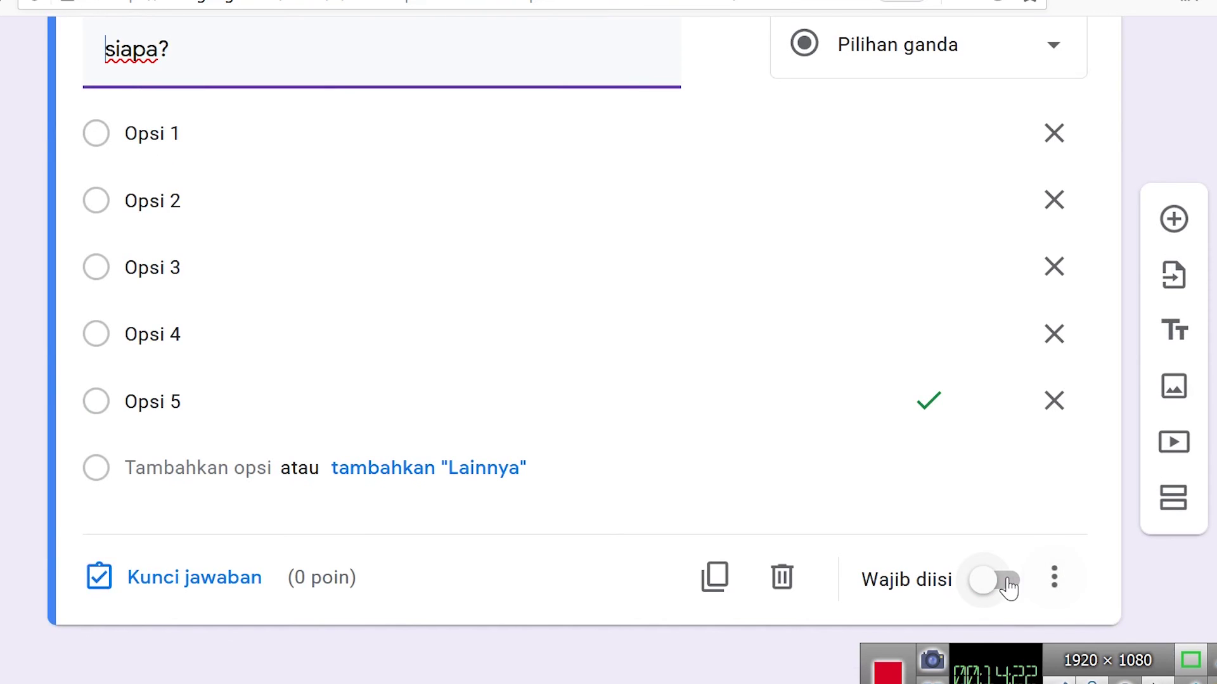
click(1008, 582)
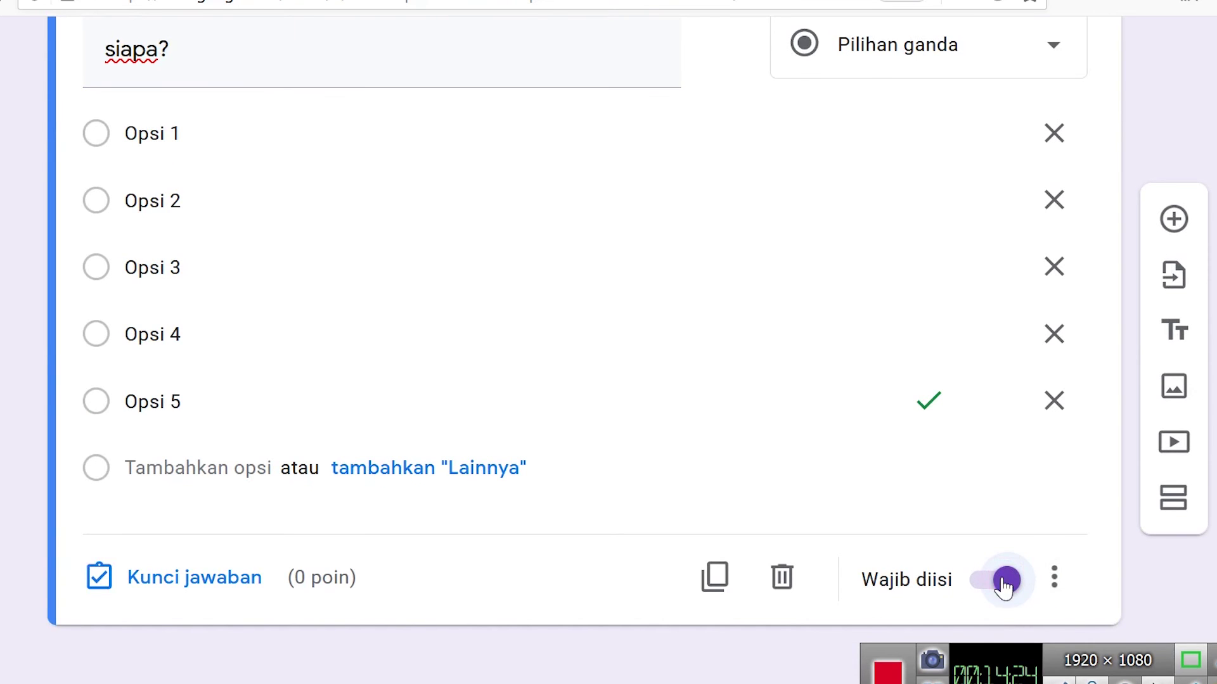
click(141, 575)
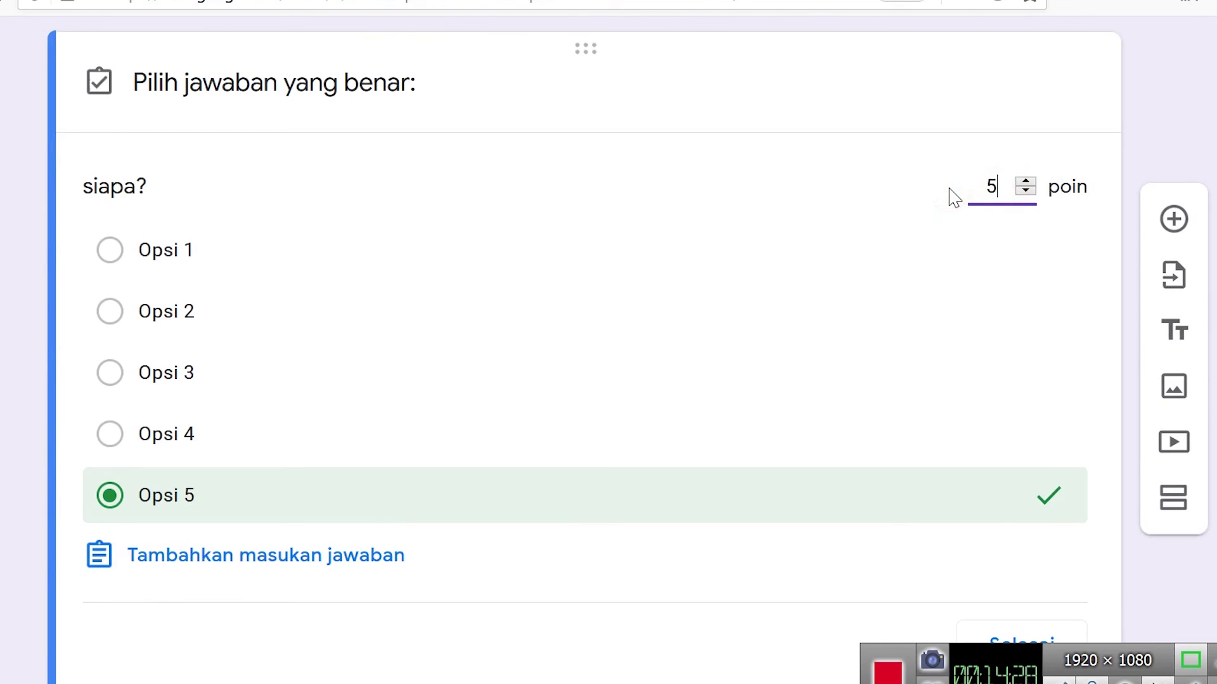
scroll(1019, 573, down, 1)
click(1021, 573)
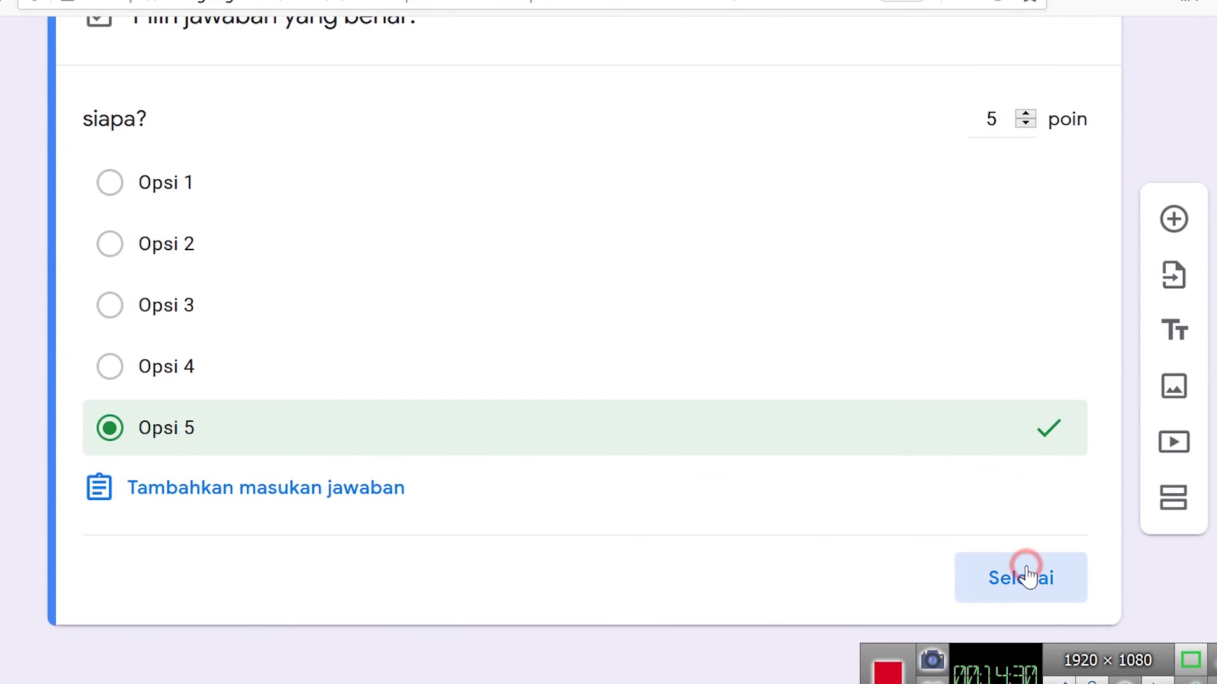
click(1056, 575)
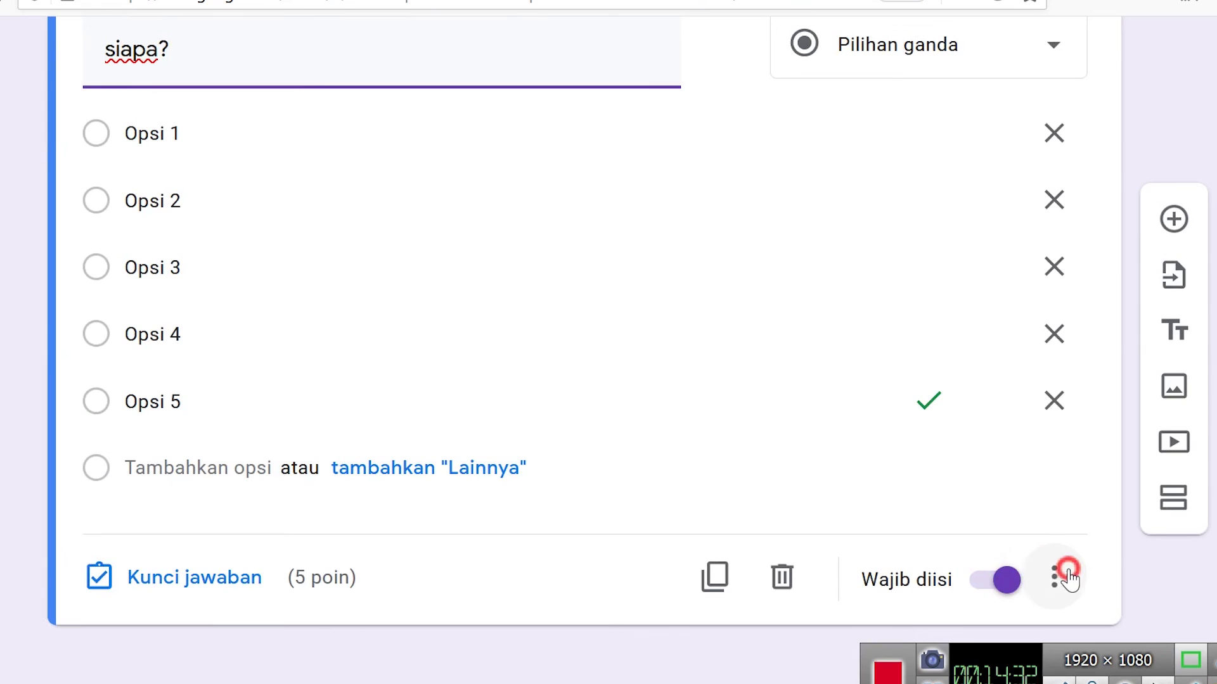
- Turn on 'Acak urutan opsi' for the 'siapa?' question
click(944, 612)
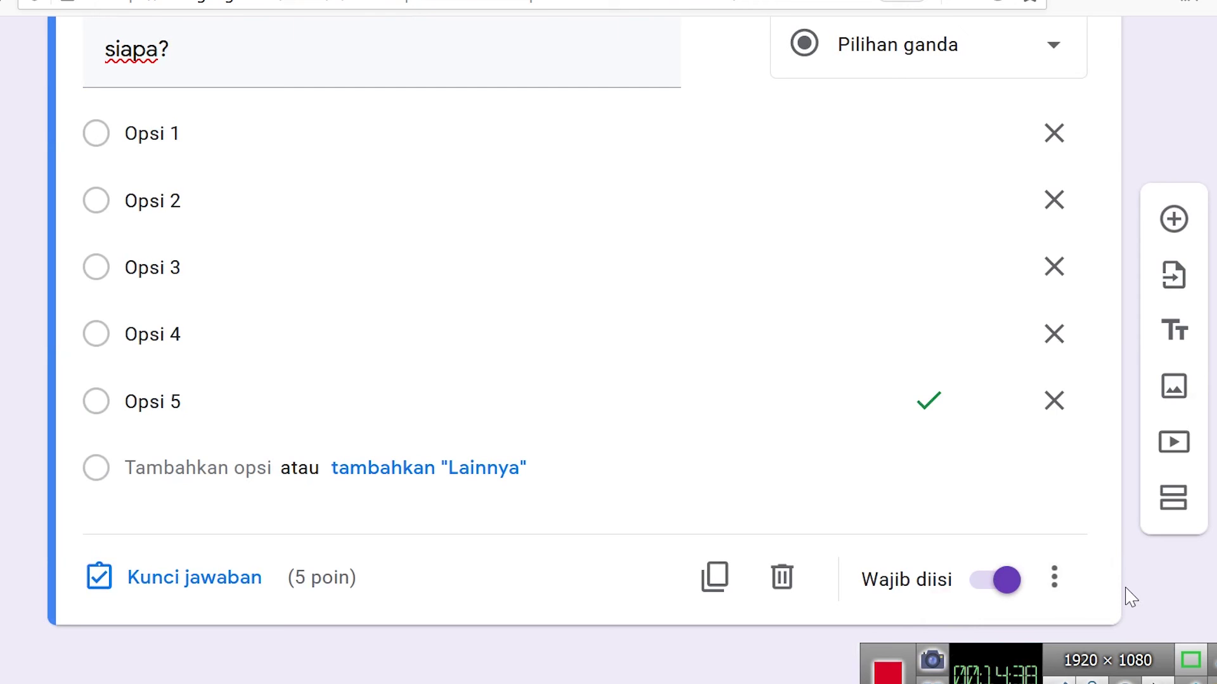
scroll(1131, 598, up, 10)
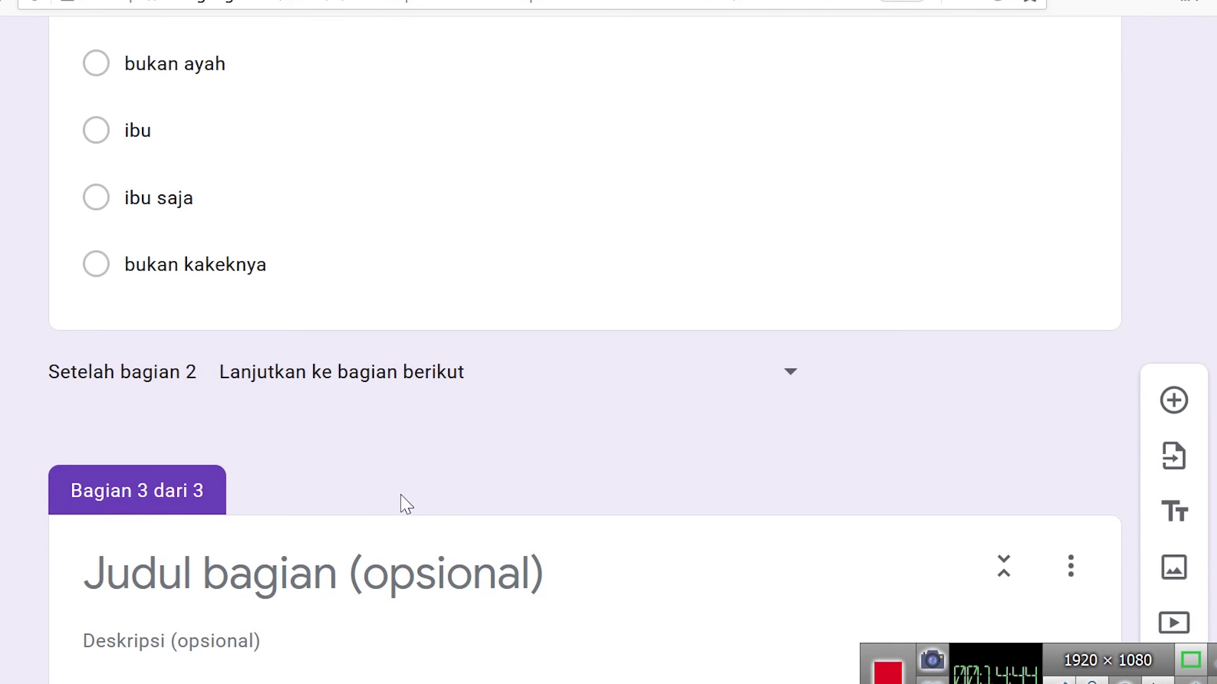
scroll(348, 494, down, 10)
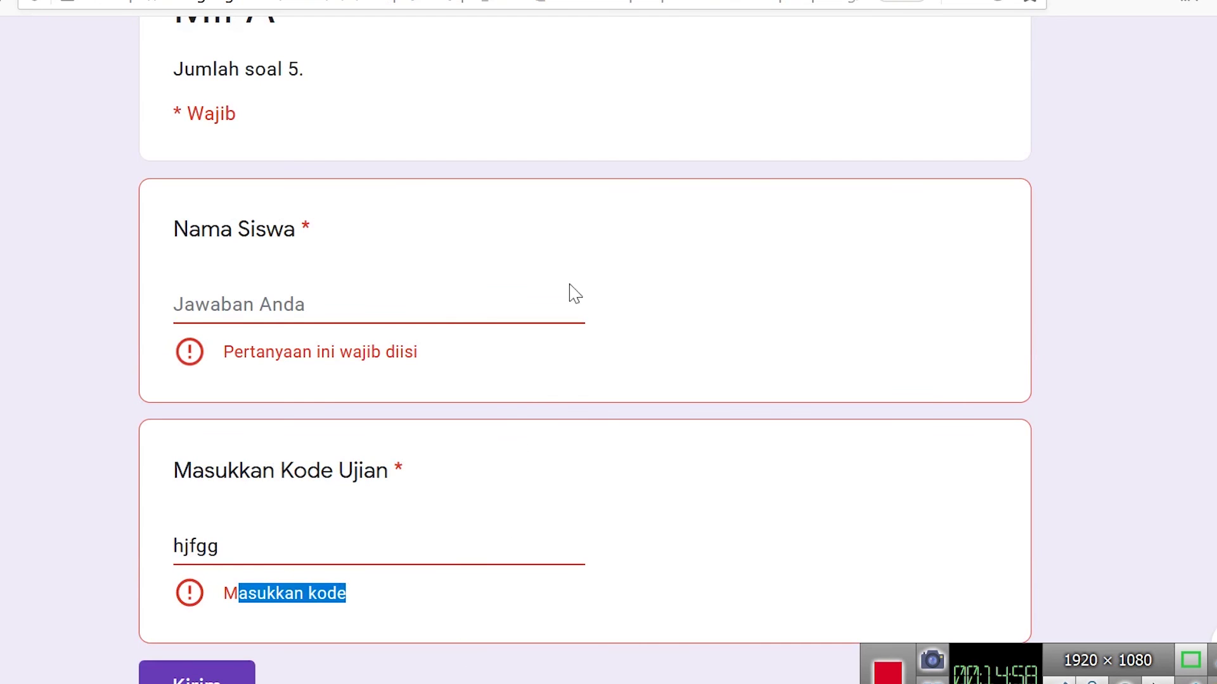
- Reload the preview tab so it shows the latest form edits
scroll(557, 253, up, 3)
scroll(475, 348, down, 6)
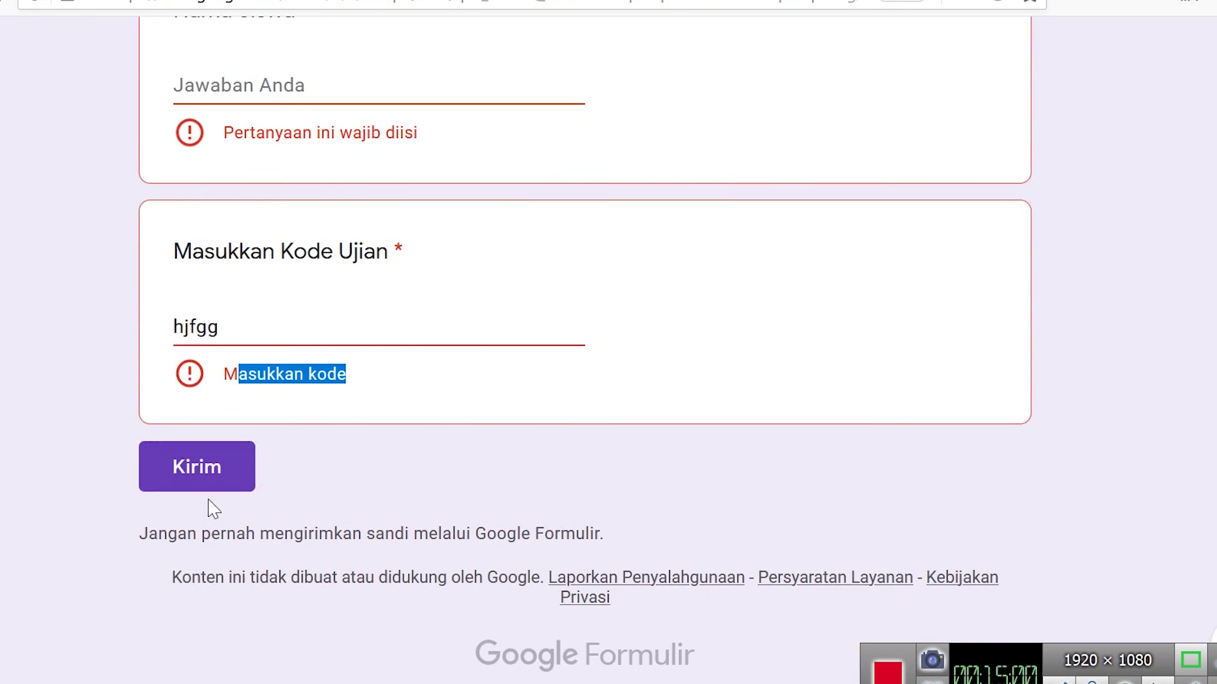
key(ctrl+w)
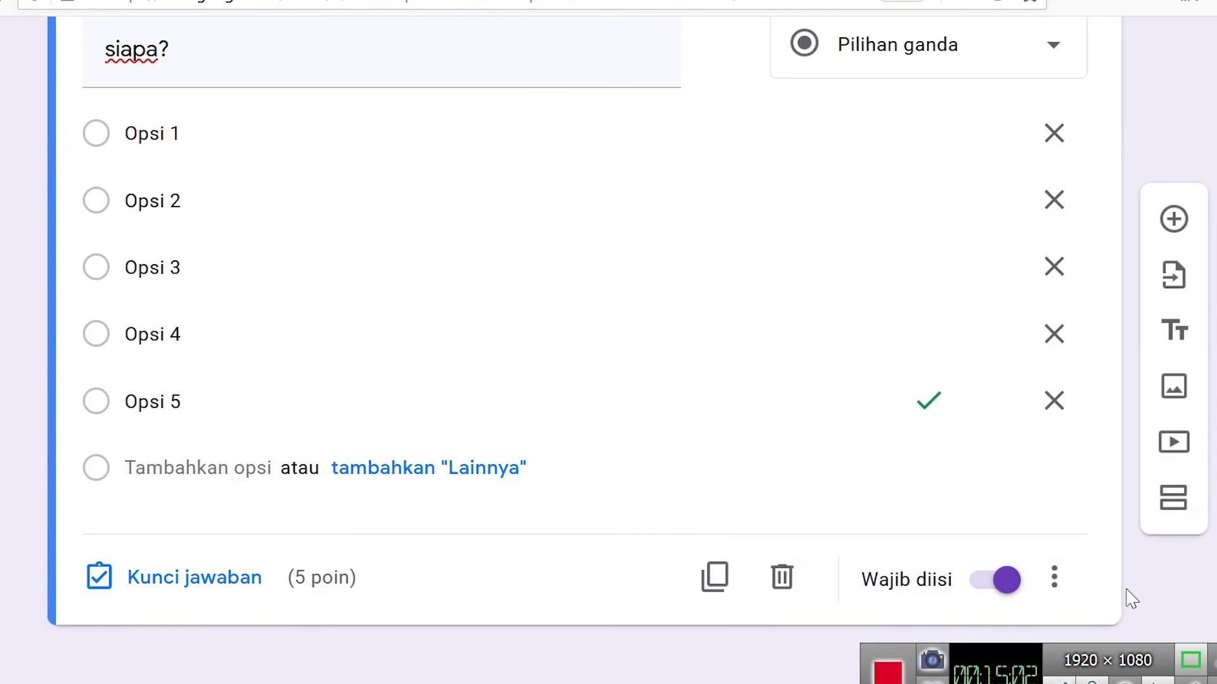
key(ctrl+Tab)
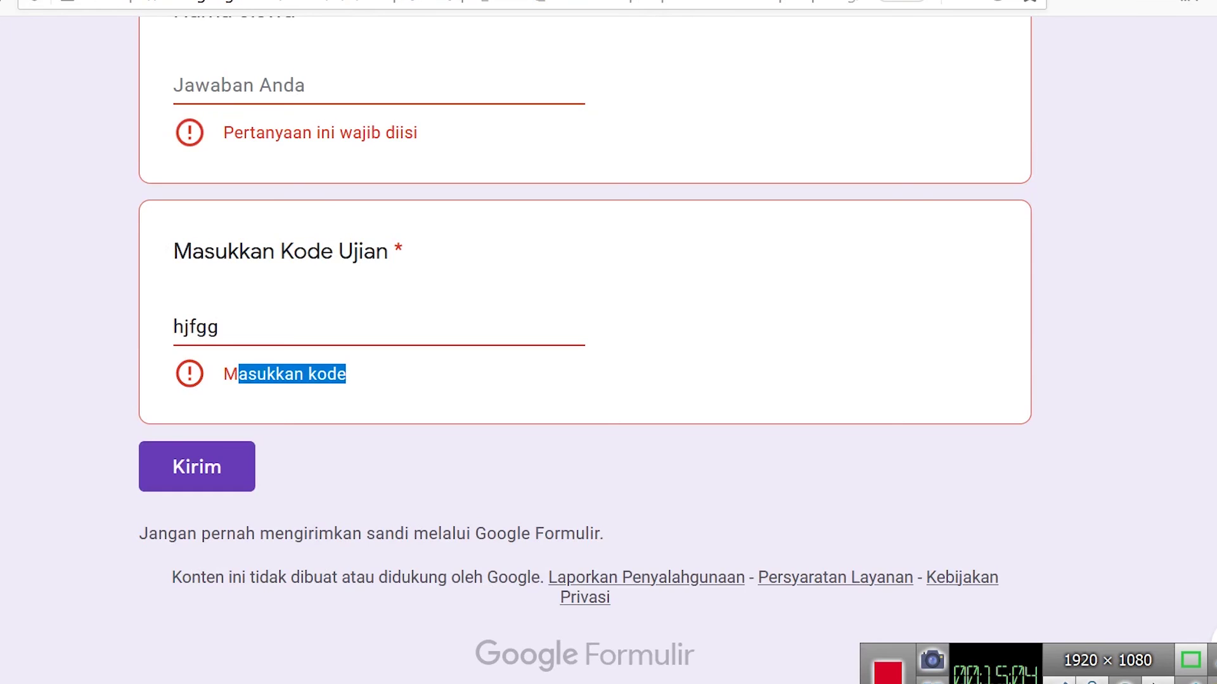
key(ctrl+w)
key(Escape)
key(F5)
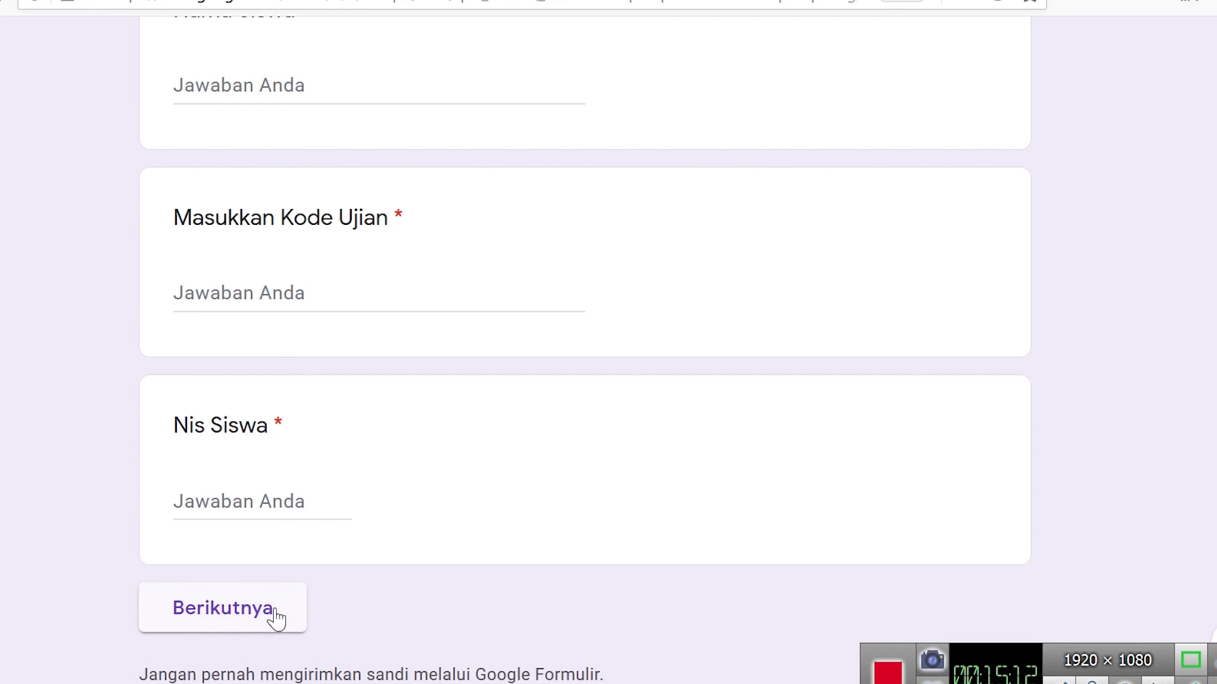
scroll(276, 619, up, 5)
- Type 'a' as the student name in the preview
click(279, 465)
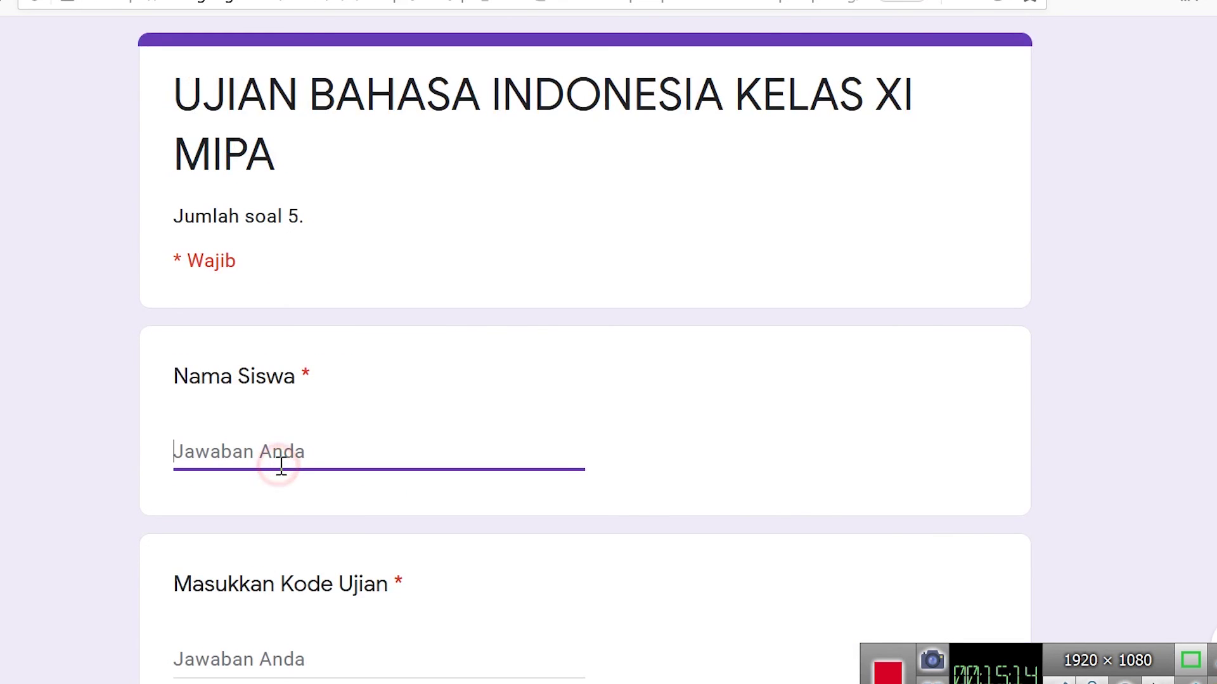
text(aryo)
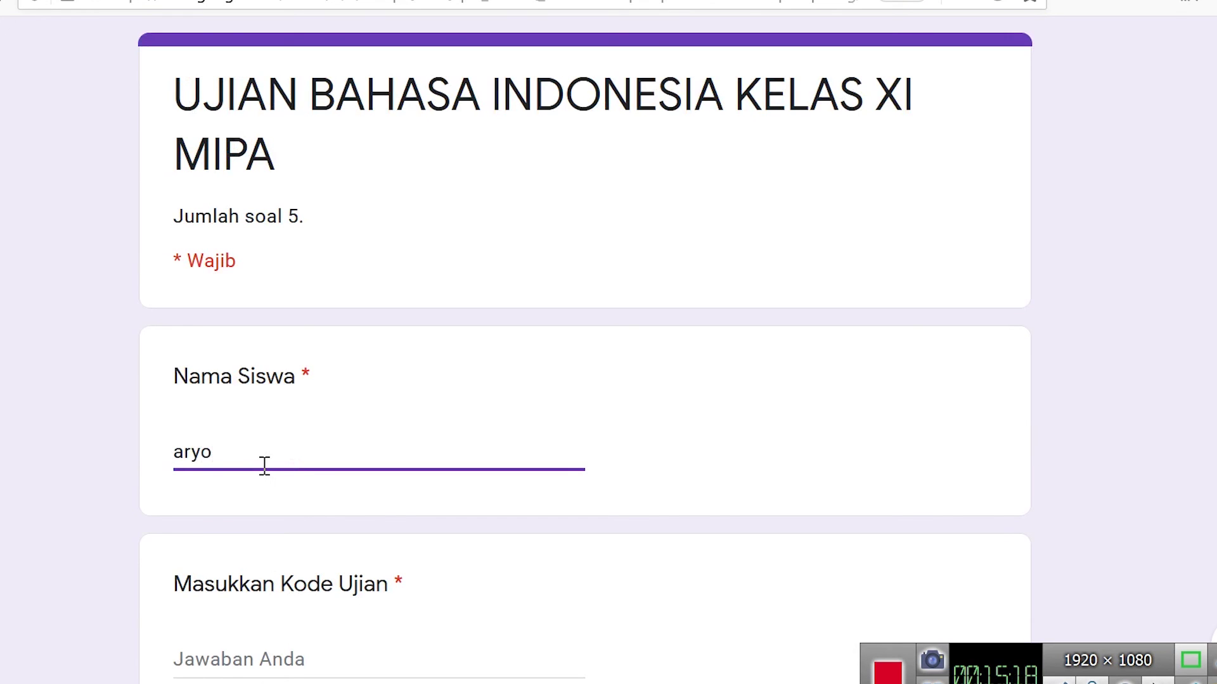
scroll(296, 355, down, 7)
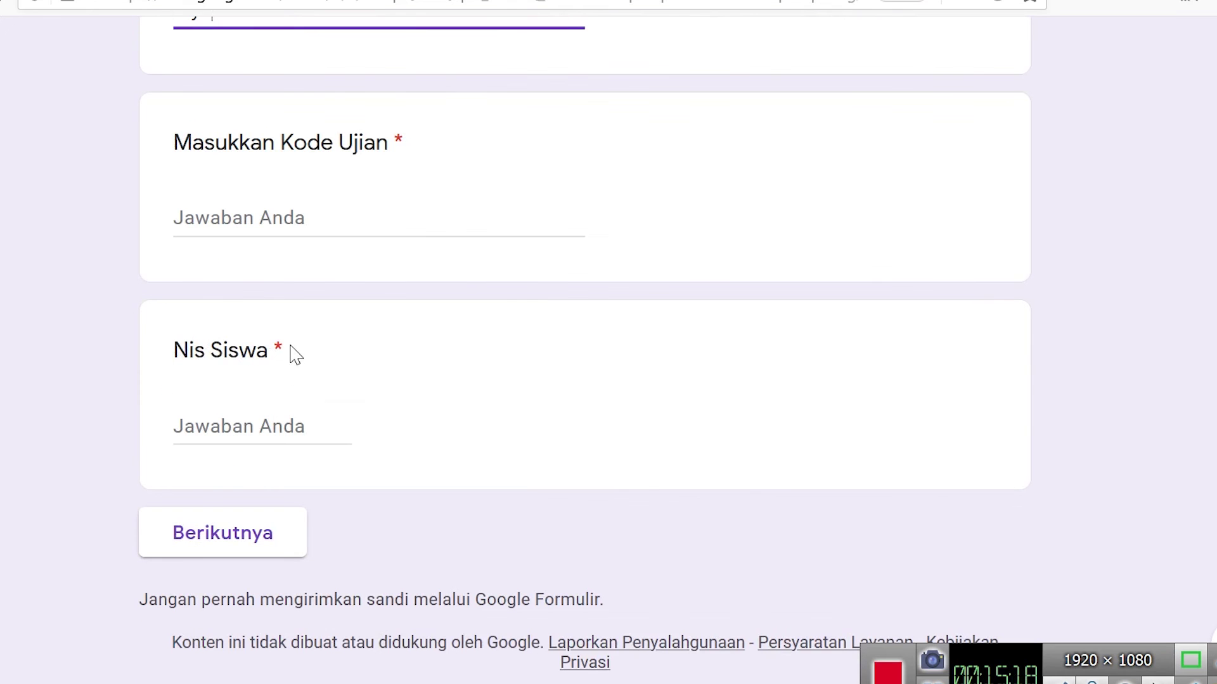
click(283, 218)
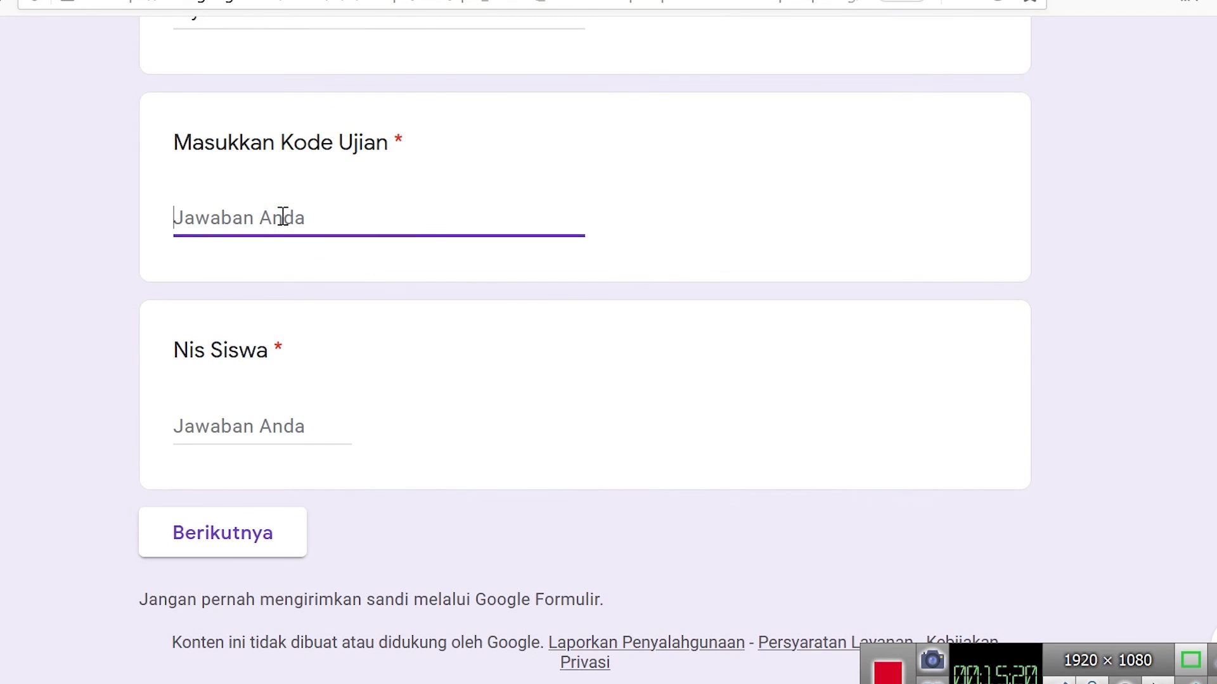
text(ko)
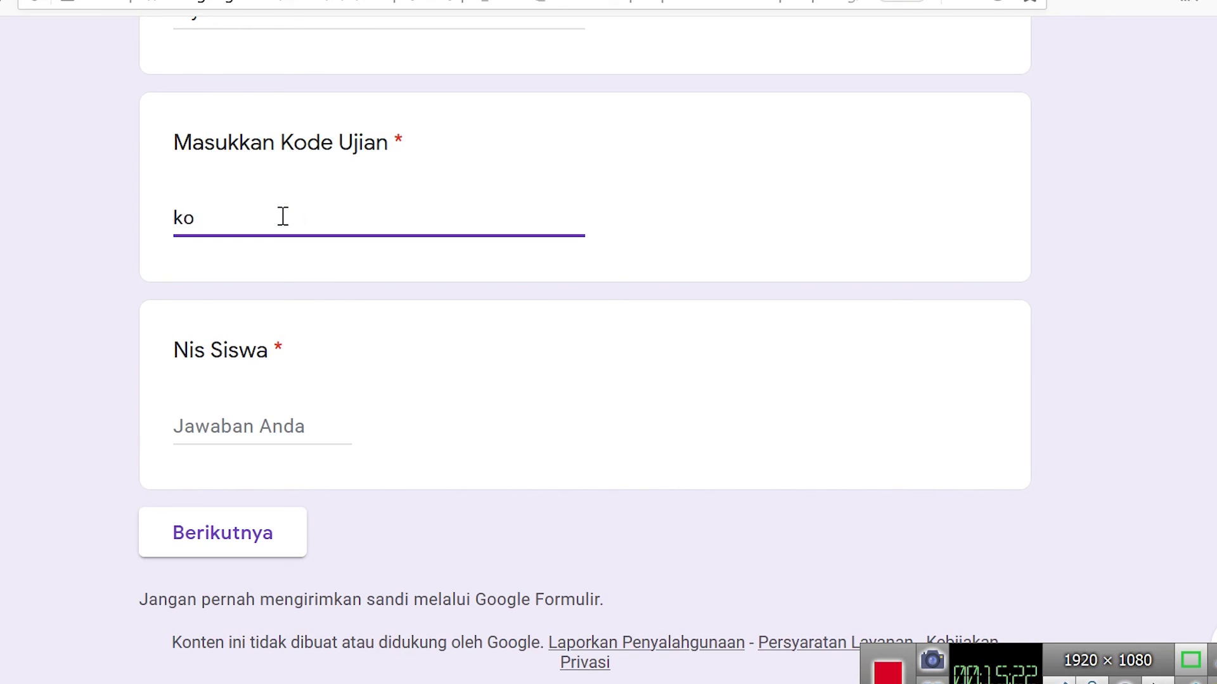
text(de)
click(322, 286)
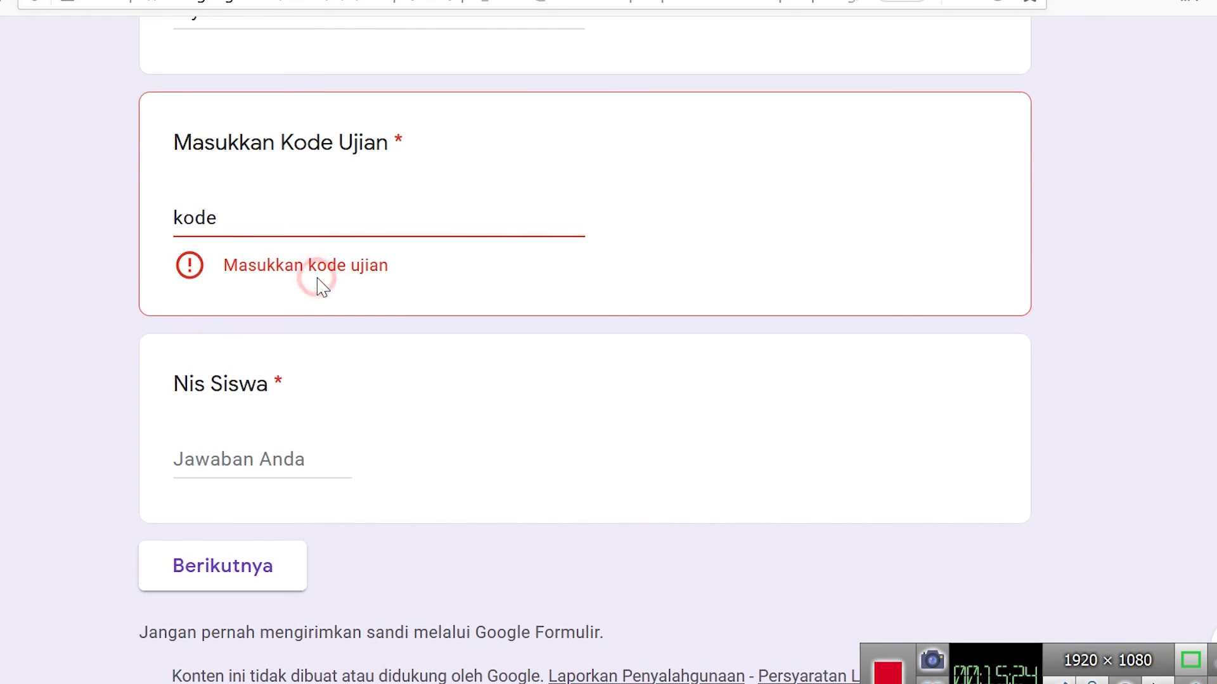
drag(236, 222, 110, 225)
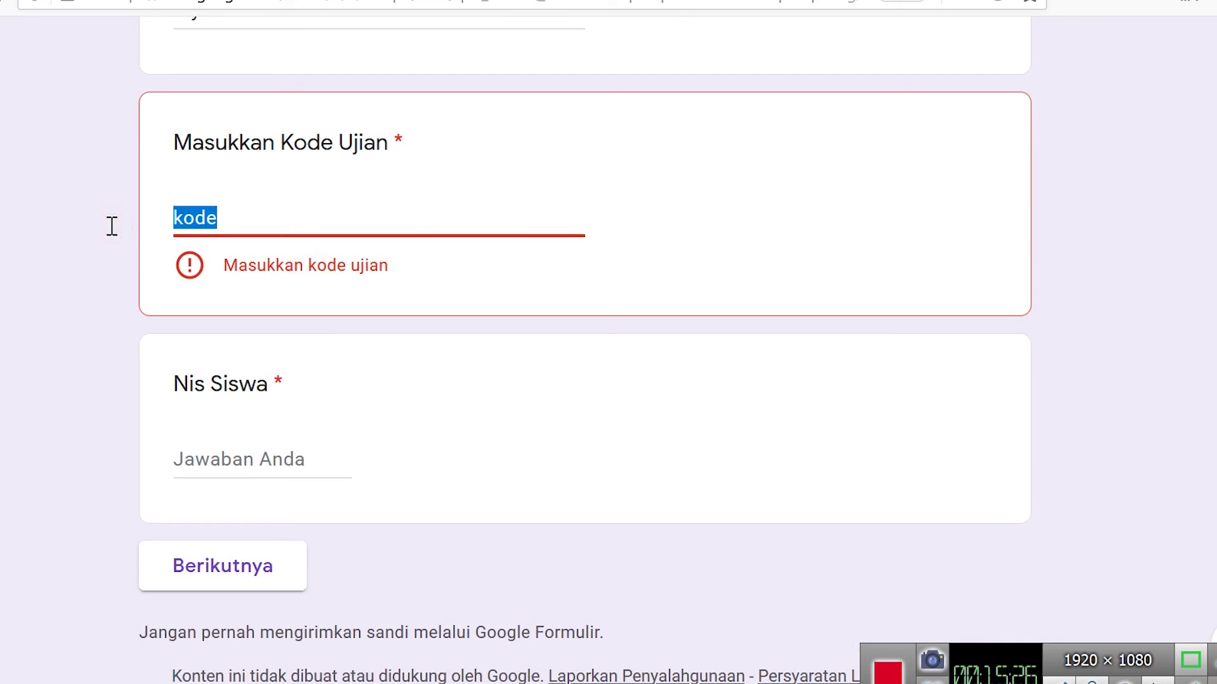
text(x)
text(=)
key(BackSpace)
key(BackSpace)
text(uximipa)
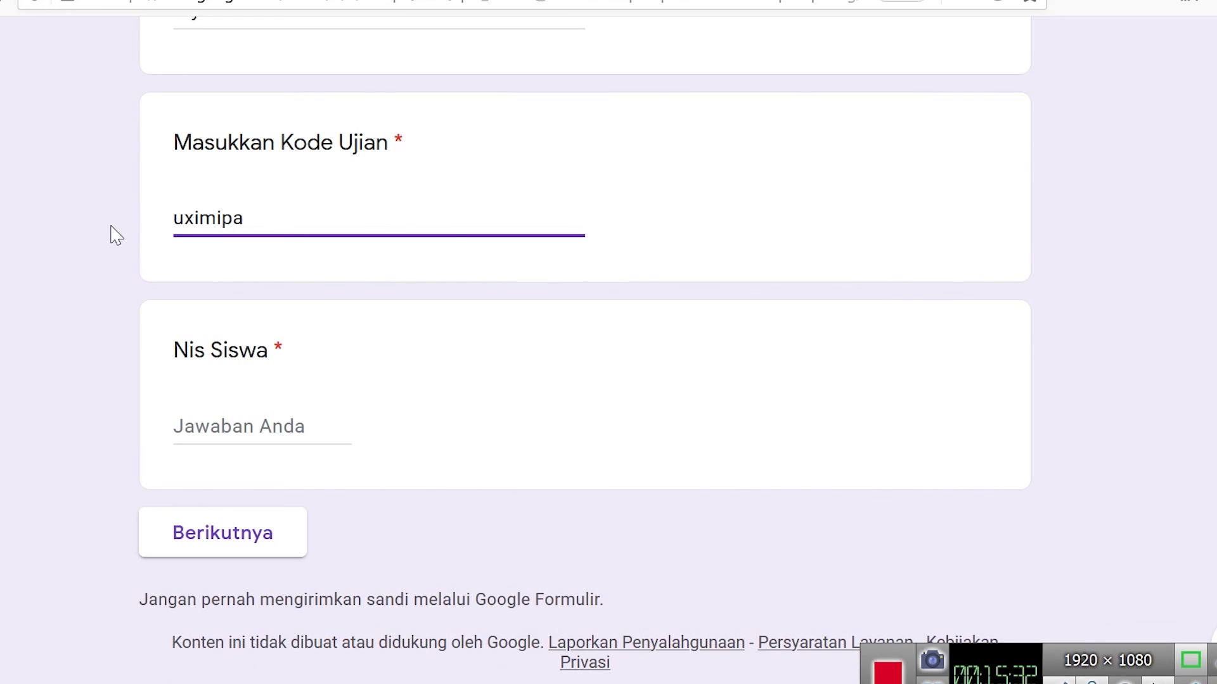
triple_click(490, 296)
click(206, 215)
double_click(206, 216)
click(457, 262)
click(246, 415)
text(4544)
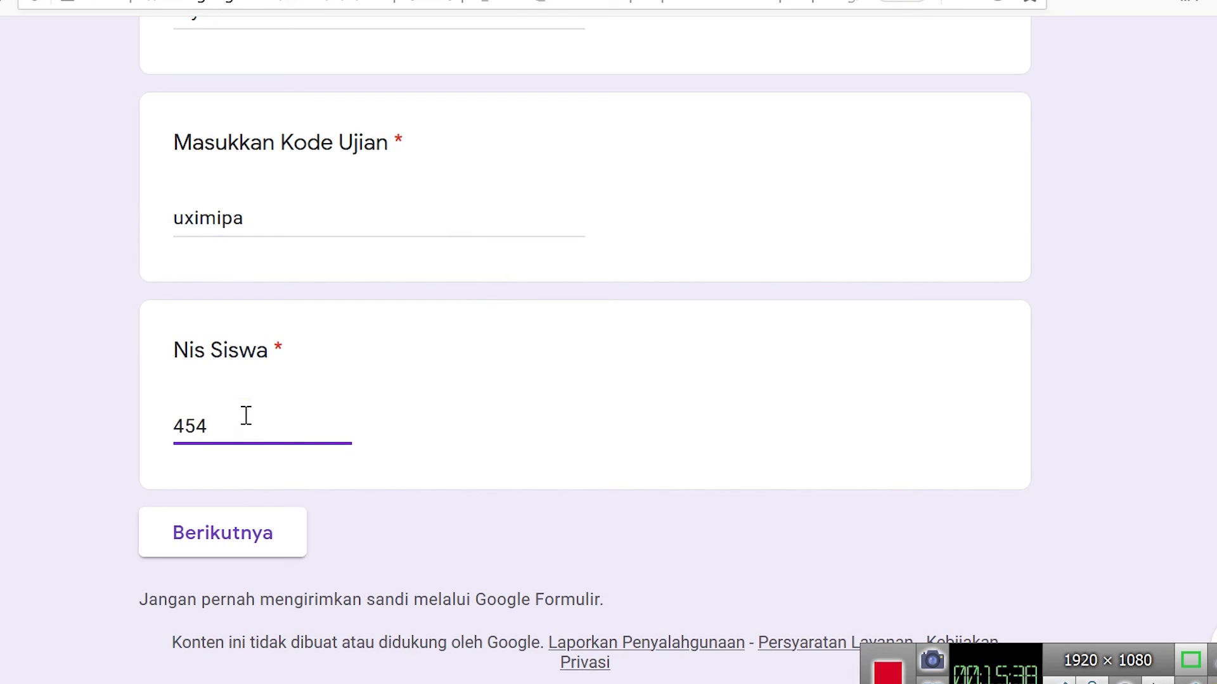
- Move to the exam section and answer the first question with 'bukan ayah'
click(281, 532)
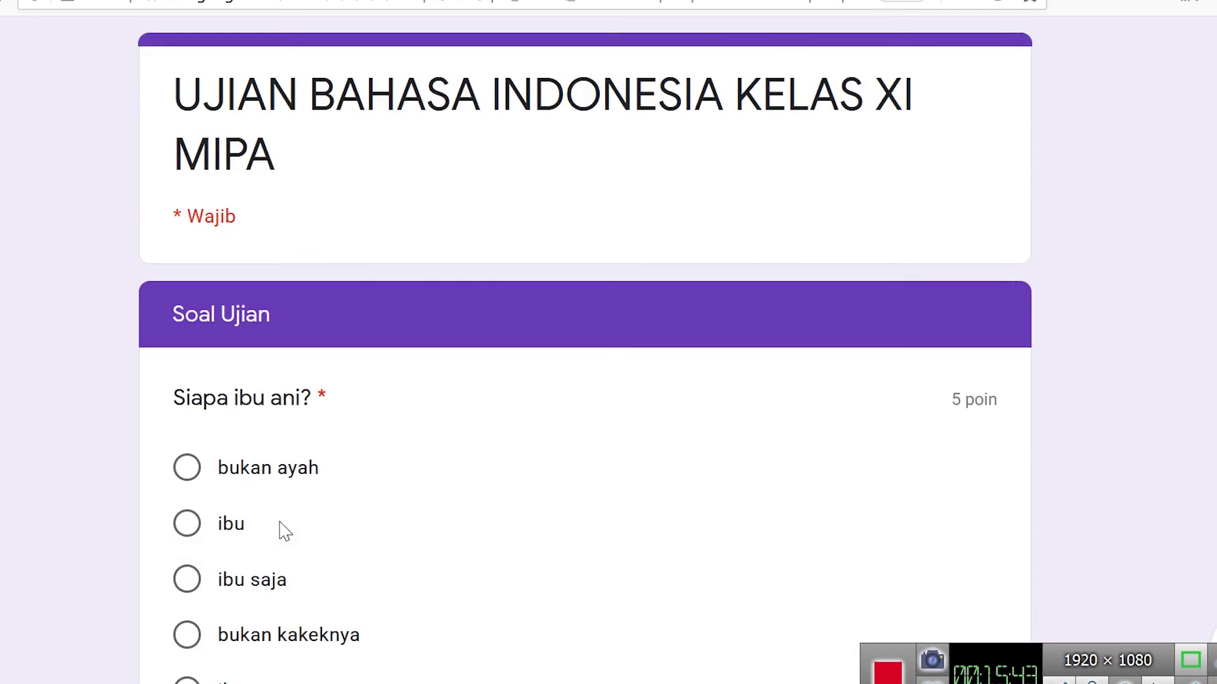
scroll(1148, 325, down, 5)
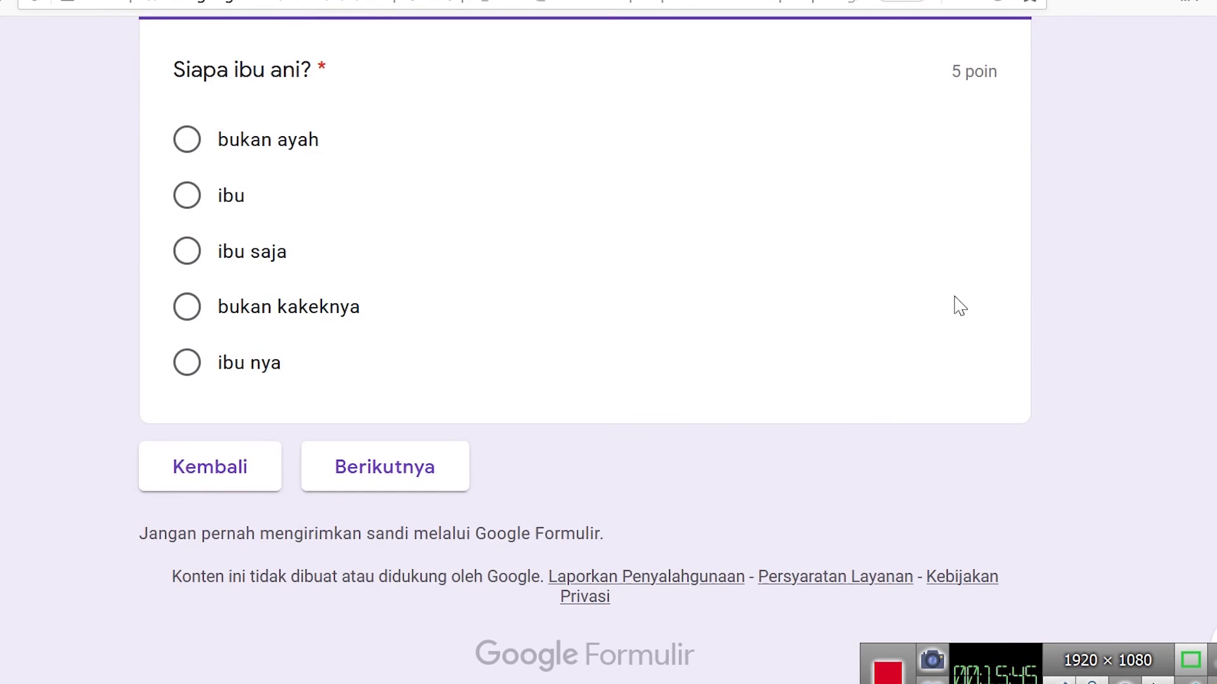
scroll(598, 323, up, 1)
scroll(597, 323, up, 1)
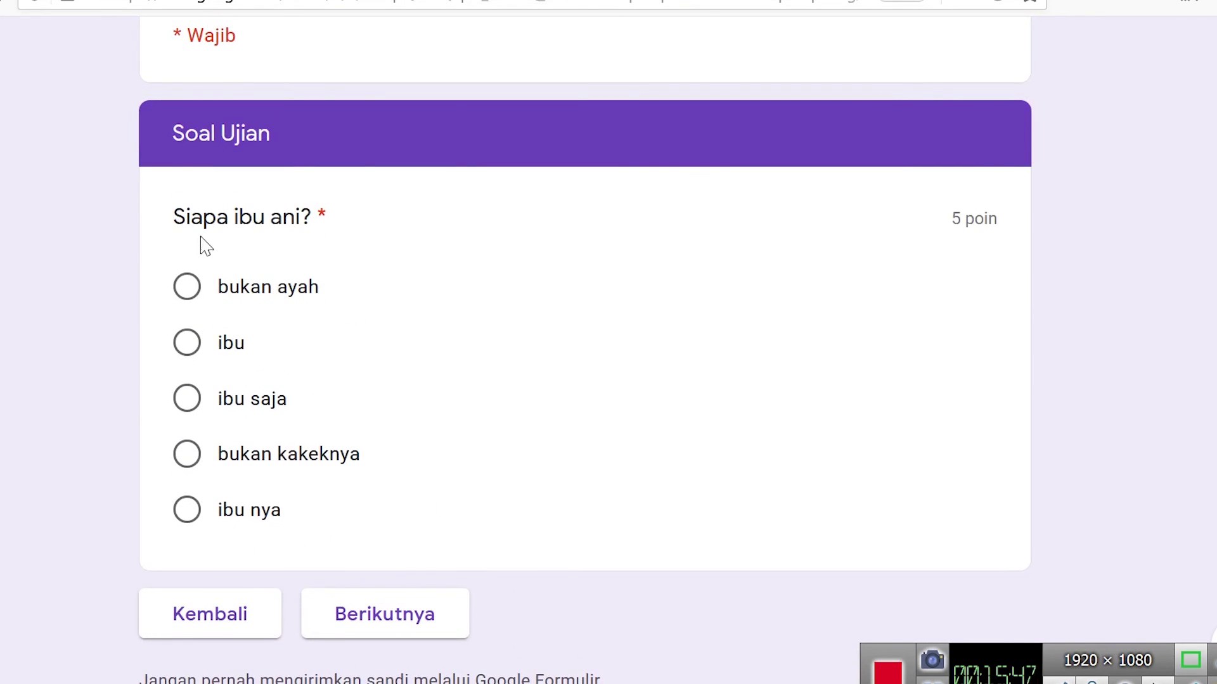
drag(164, 216, 356, 220)
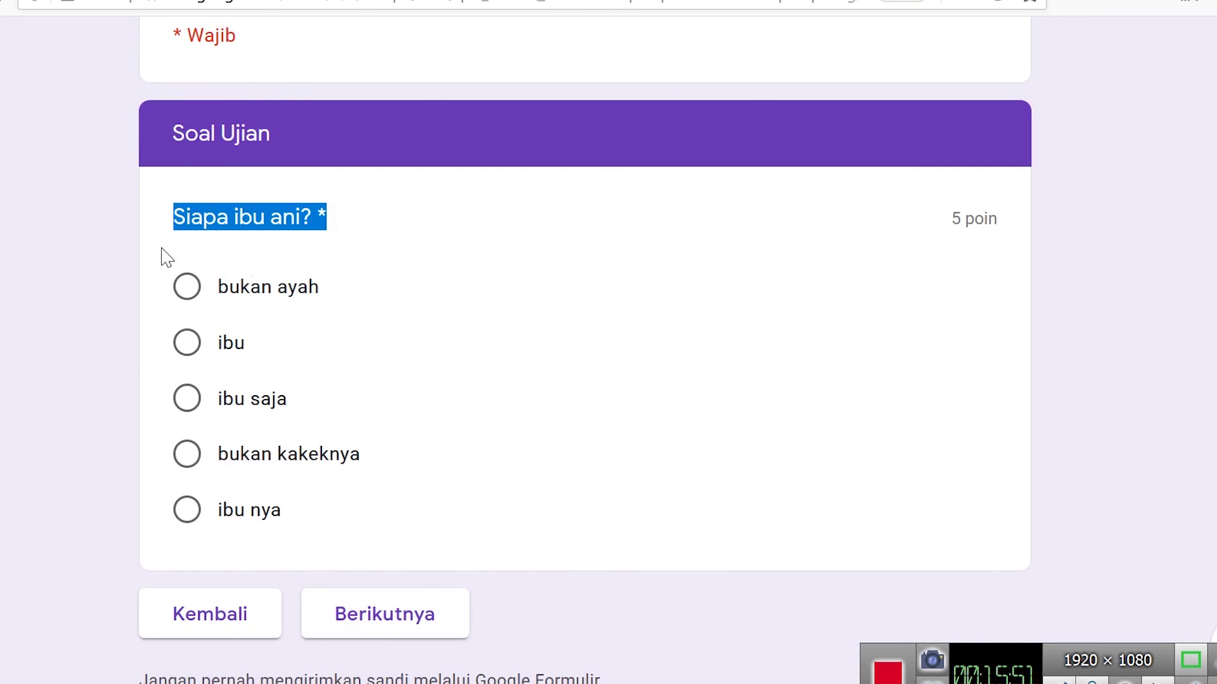
drag(951, 219, 1007, 222)
click(944, 219)
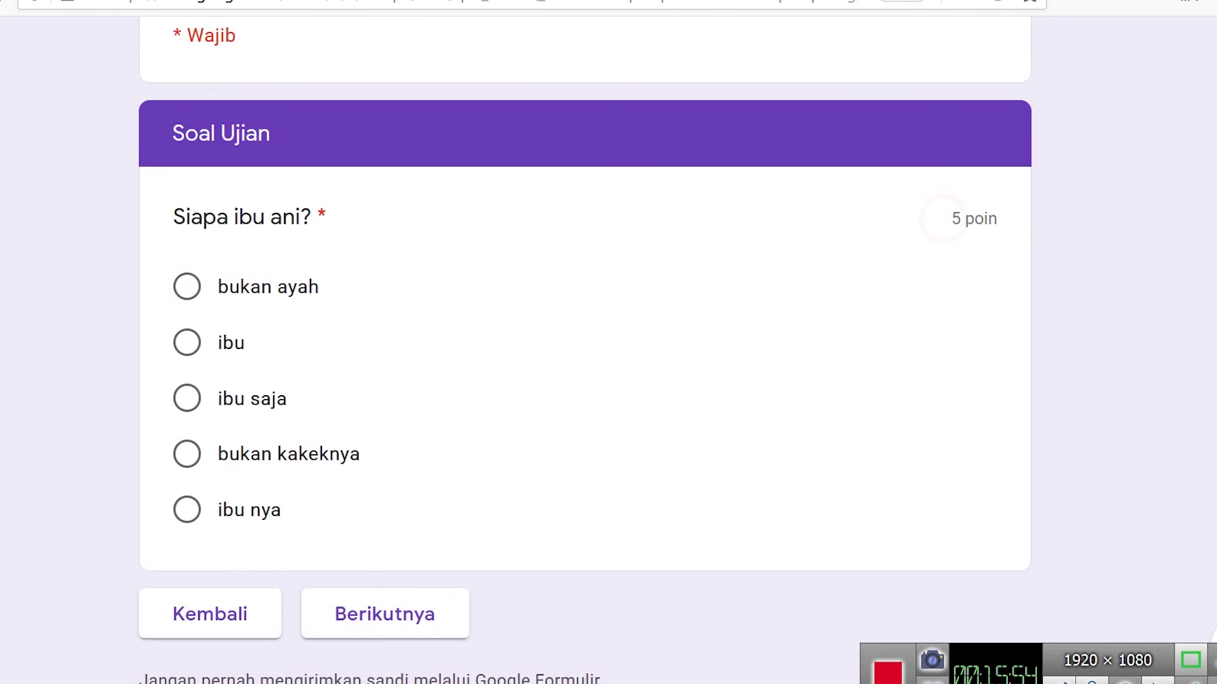
click(187, 289)
- Choose Opsi 5 for 'siapa?' and submit the response
click(364, 616)
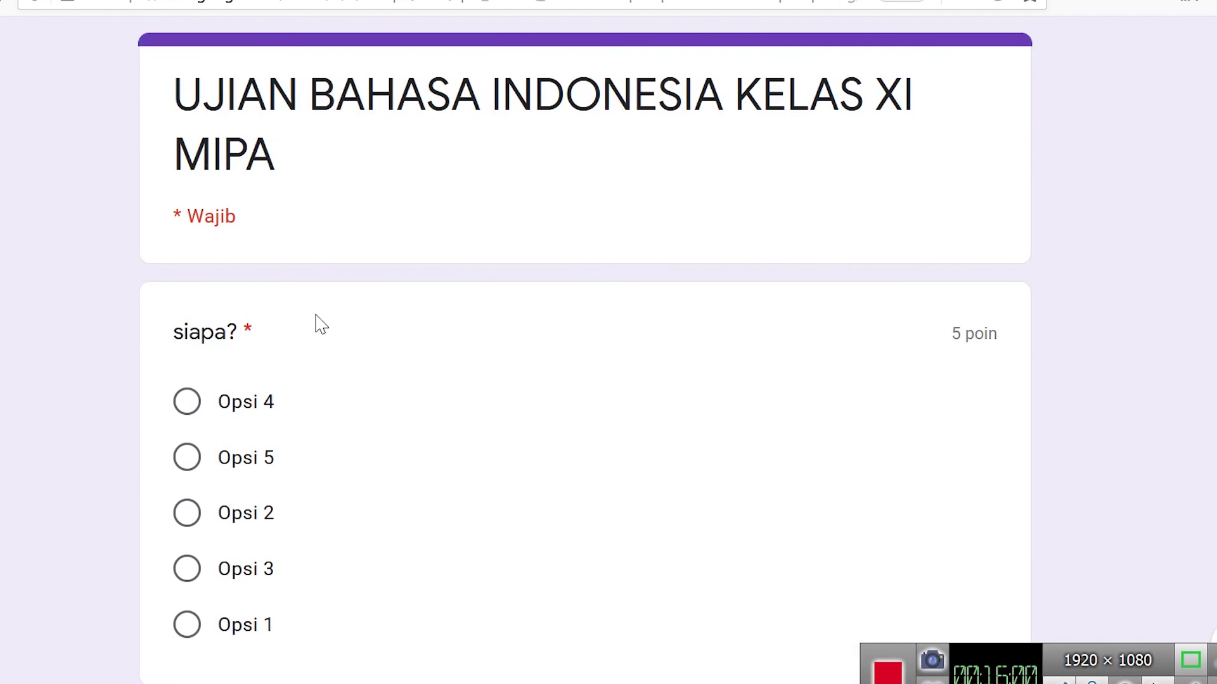
scroll(299, 410, down, 4)
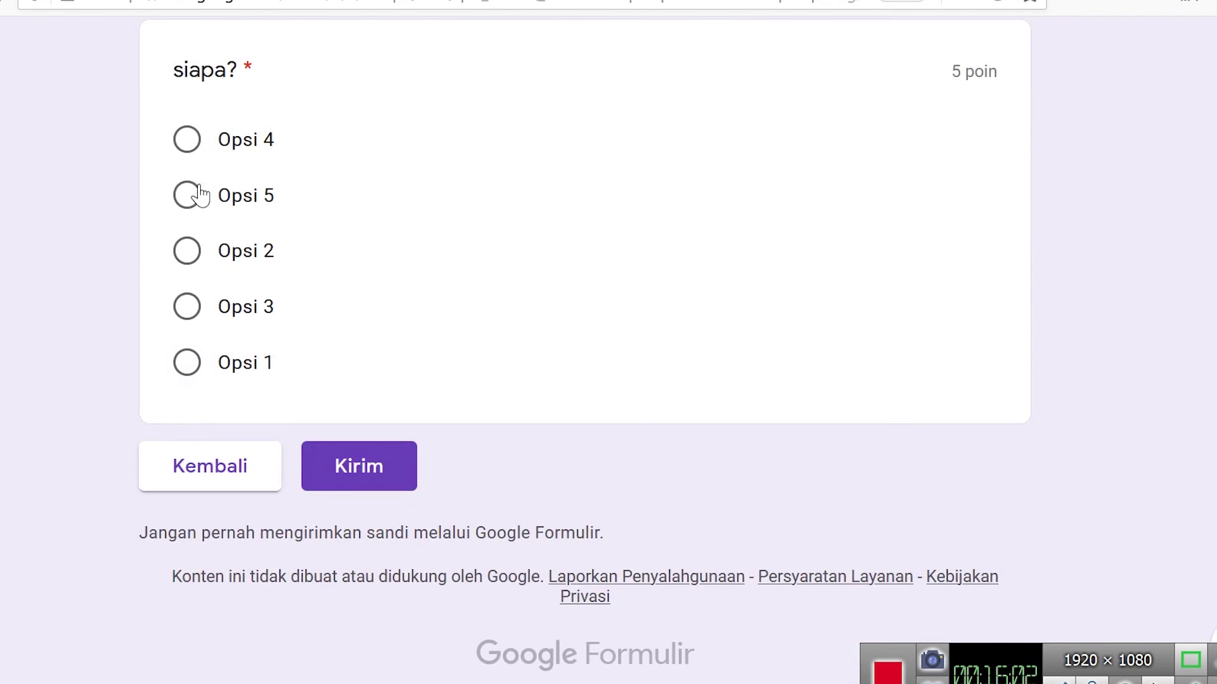
click(186, 195)
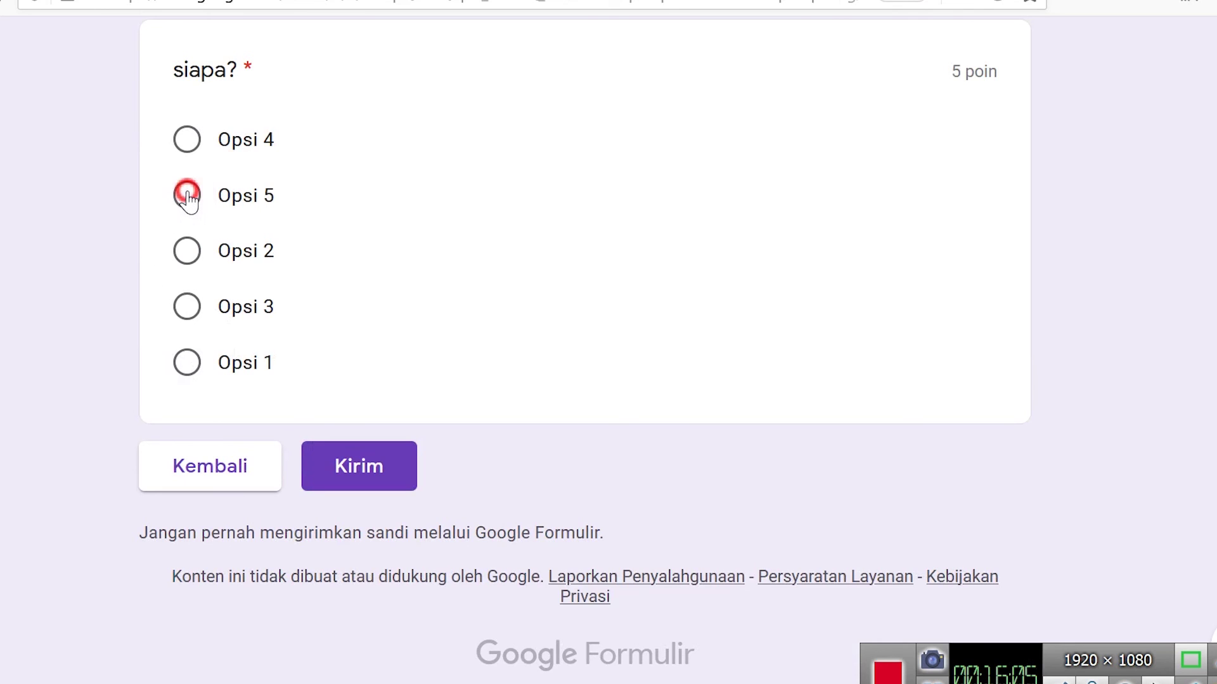
click(394, 489)
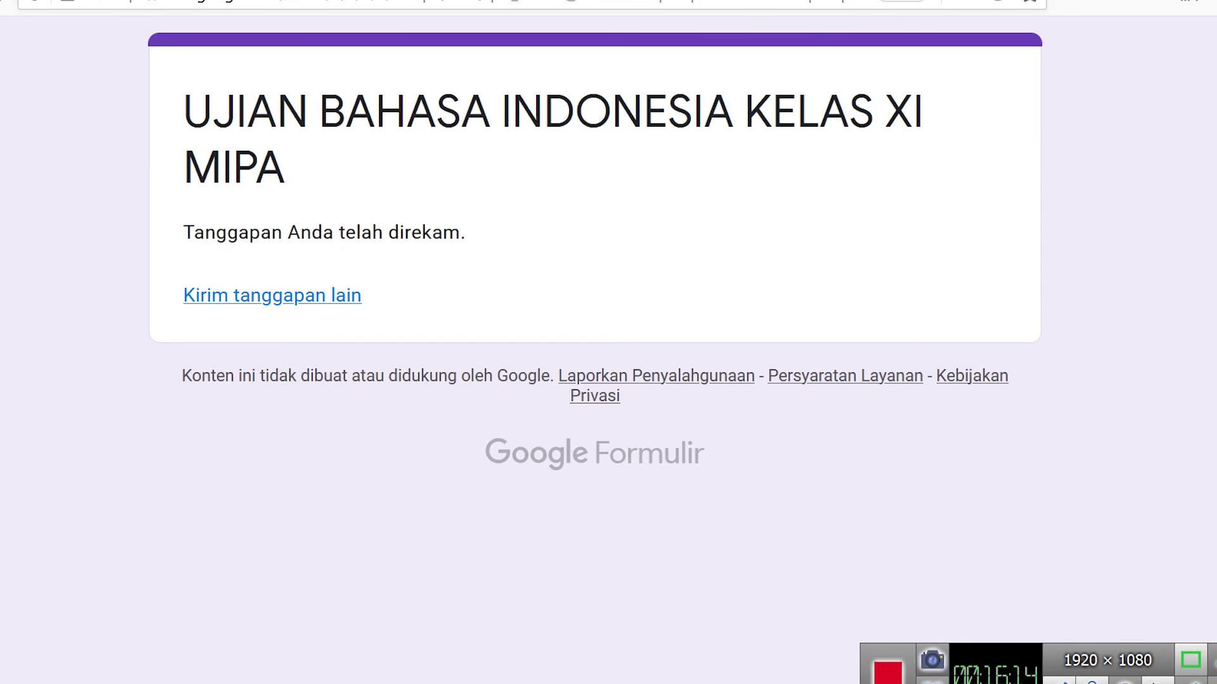
- View the Respons summary showing 1 response averaging 5 / 10 points
key(ctrl+Tab)
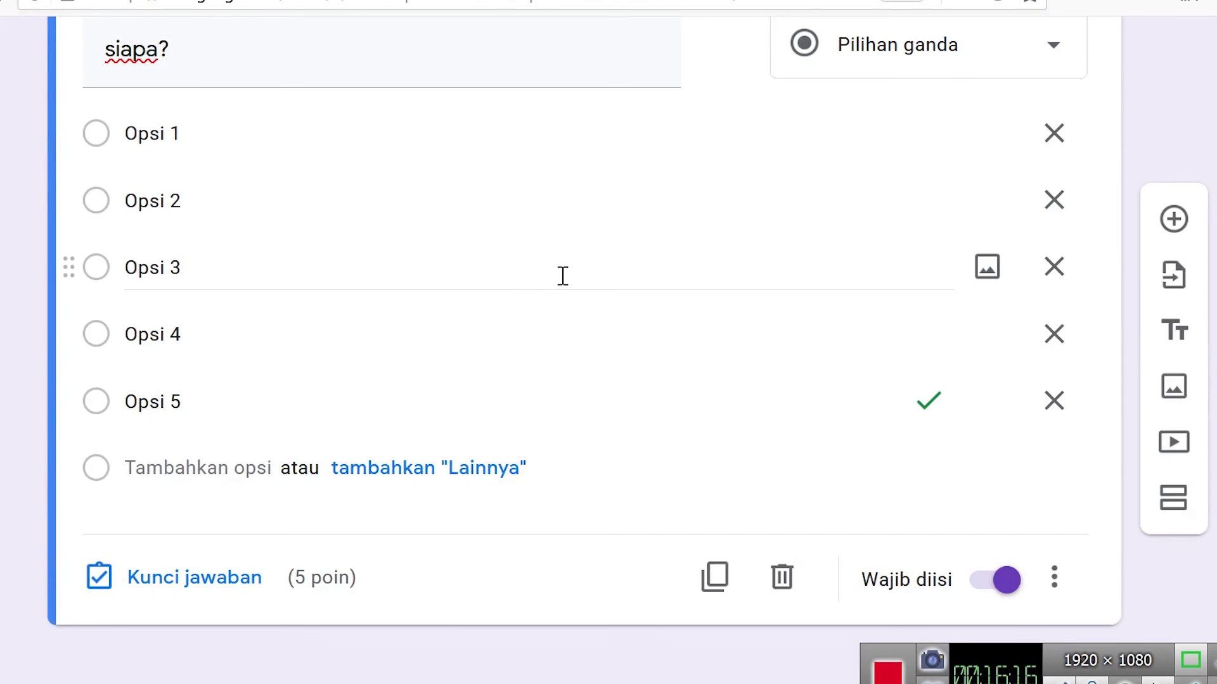
scroll(563, 275, up, 15)
scroll(563, 277, up, 10)
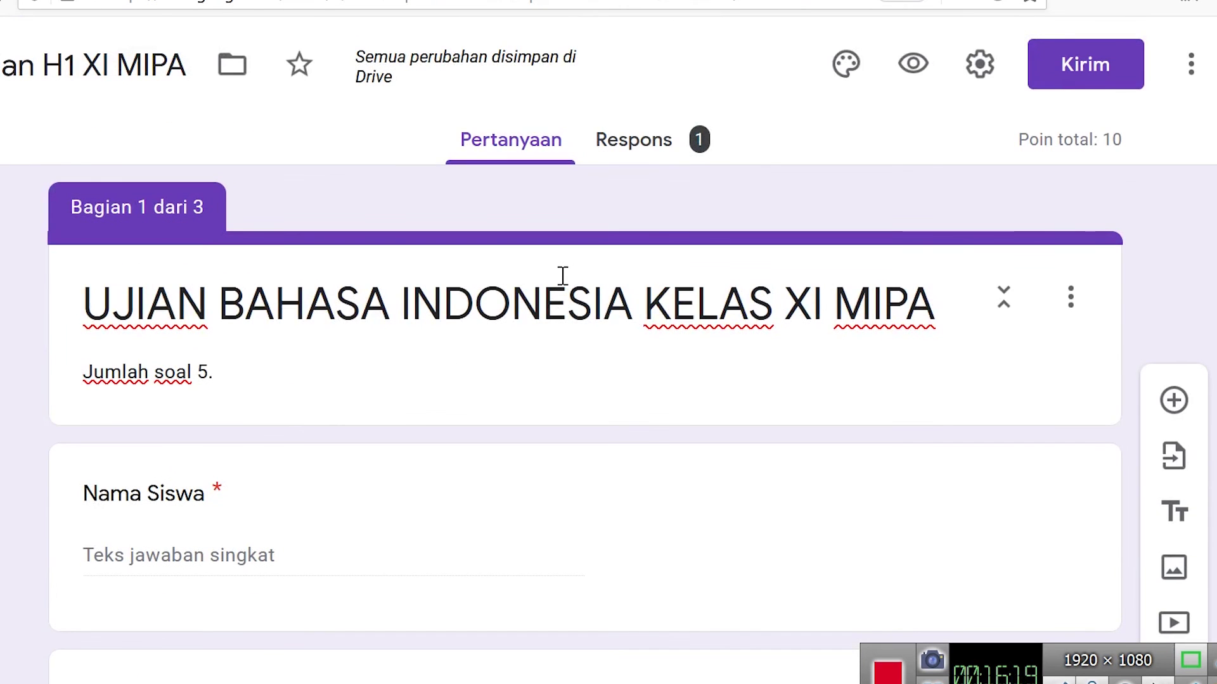
click(656, 152)
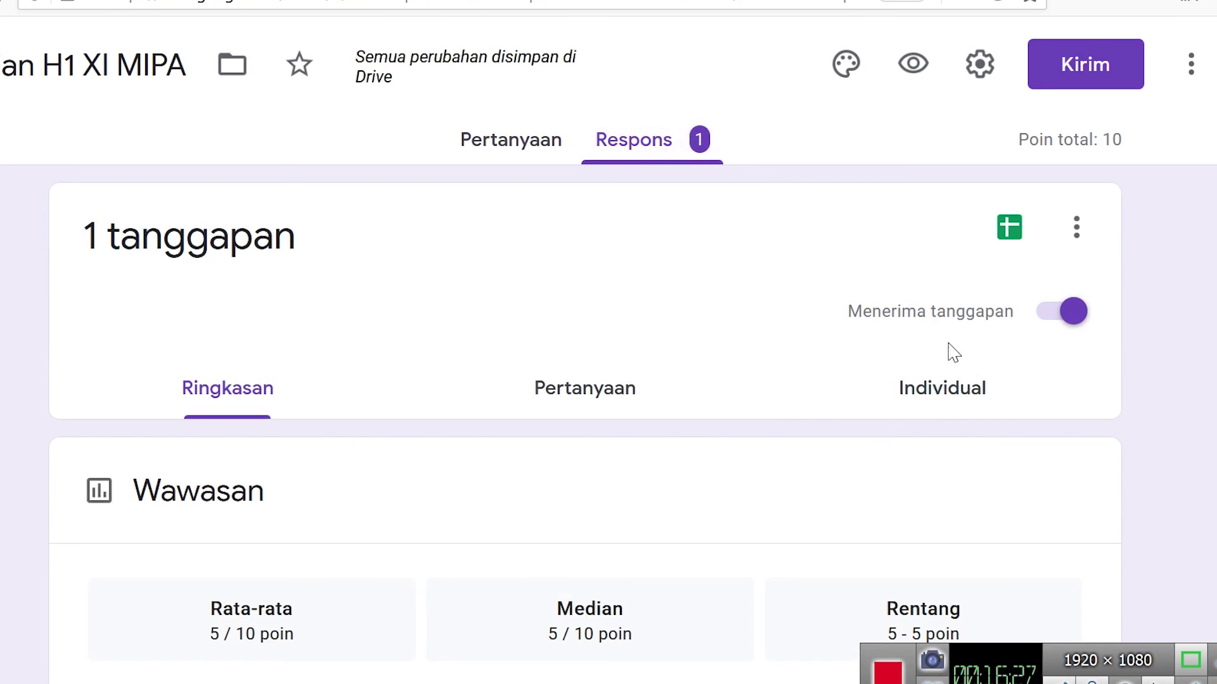
scroll(295, 441, down, 8)
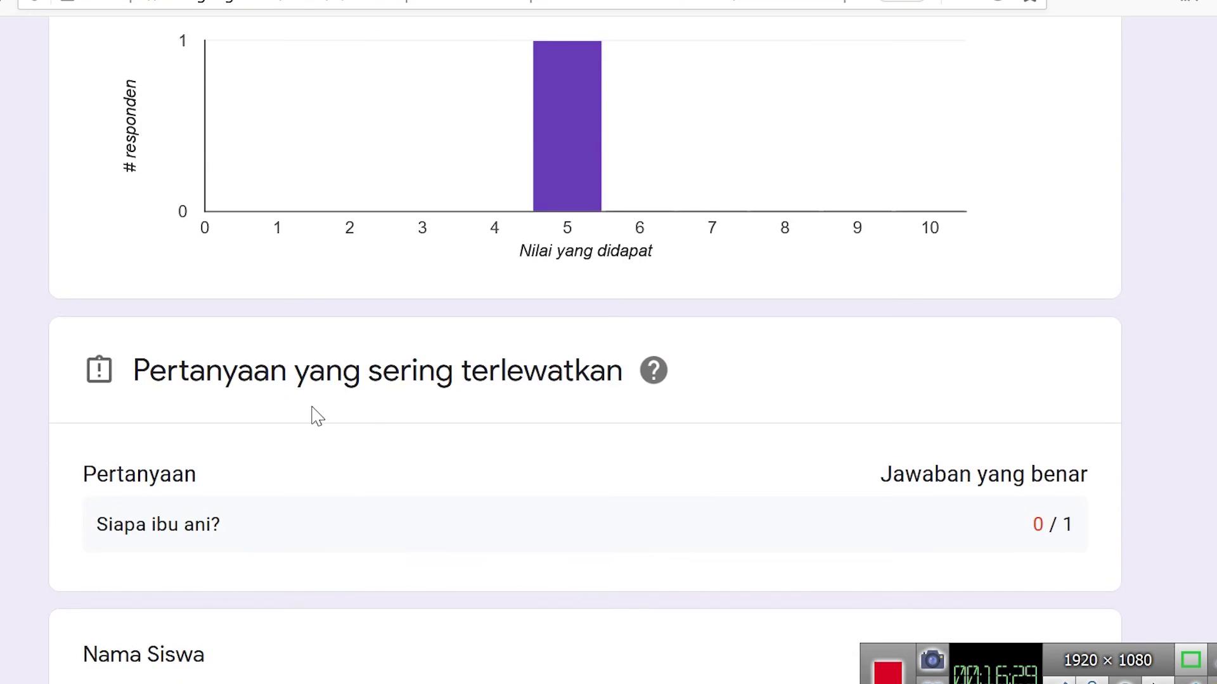
scroll(315, 415, up, 10)
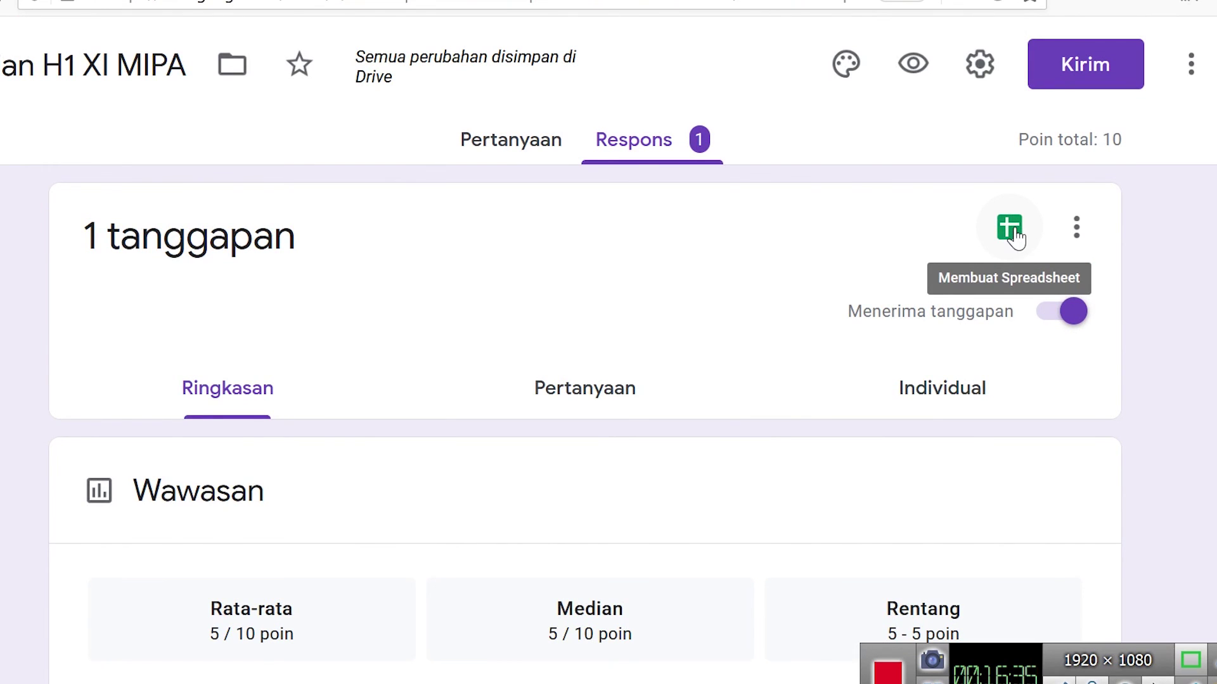
click(1013, 230)
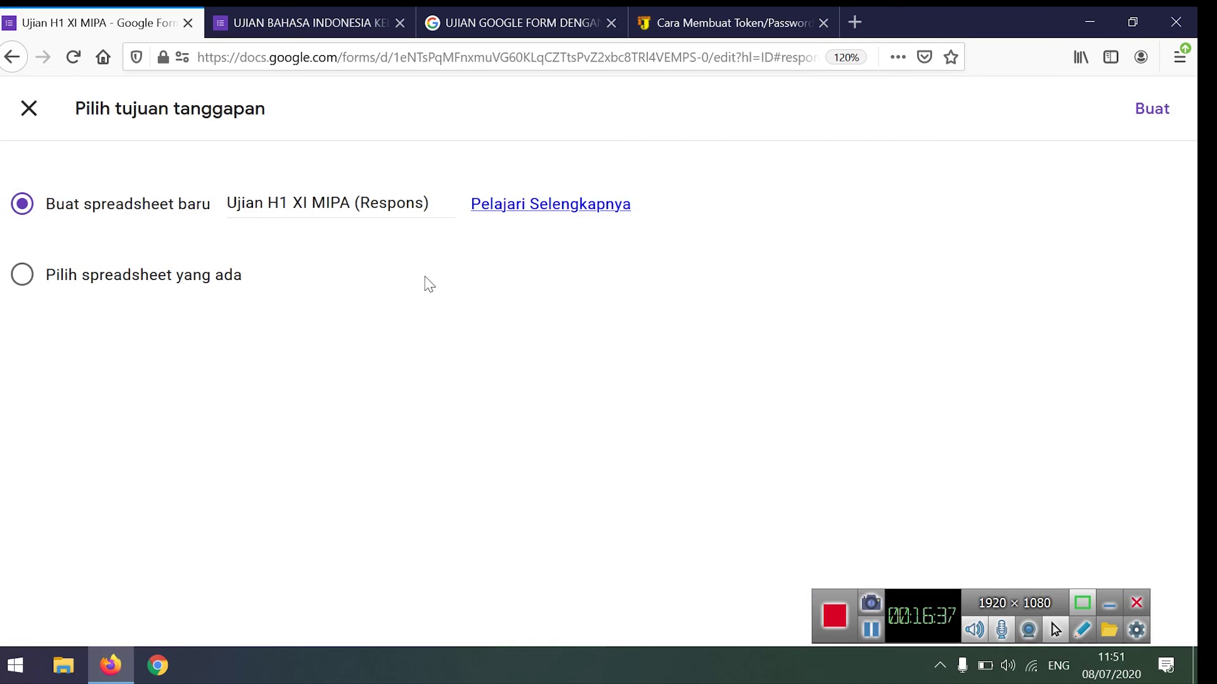
- Create the new linked spreadsheet 'Ujian H1 XI MIPA (Respons)'
click(1138, 117)
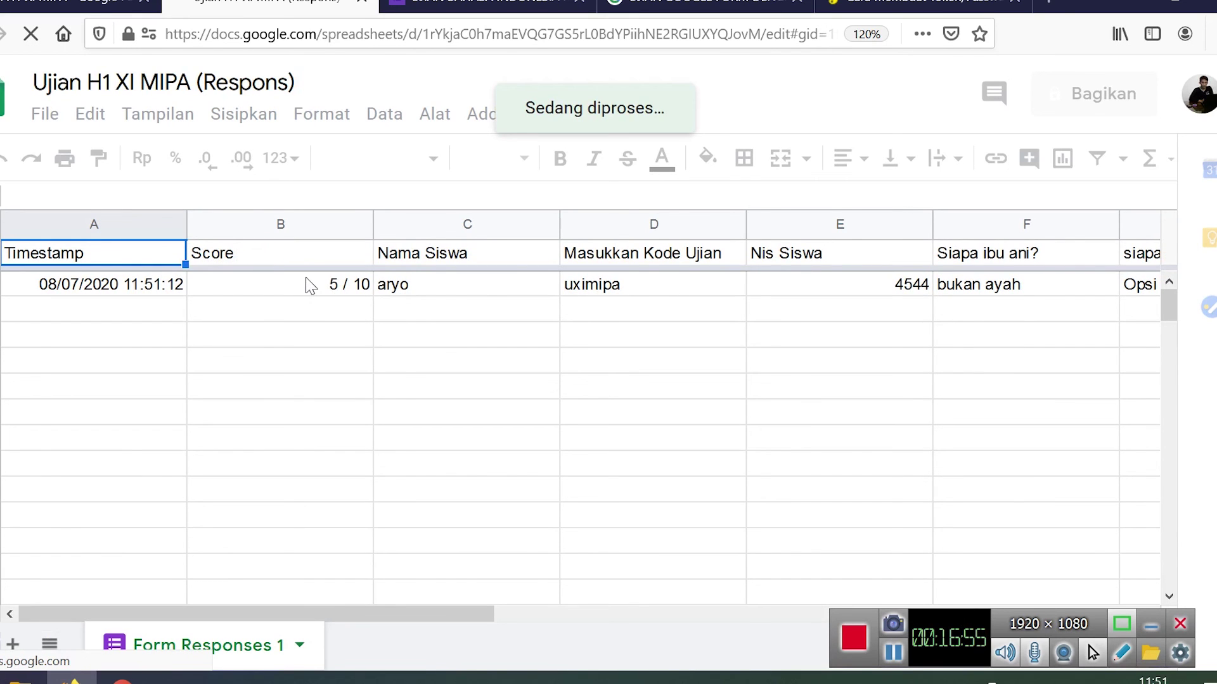
key(Right)
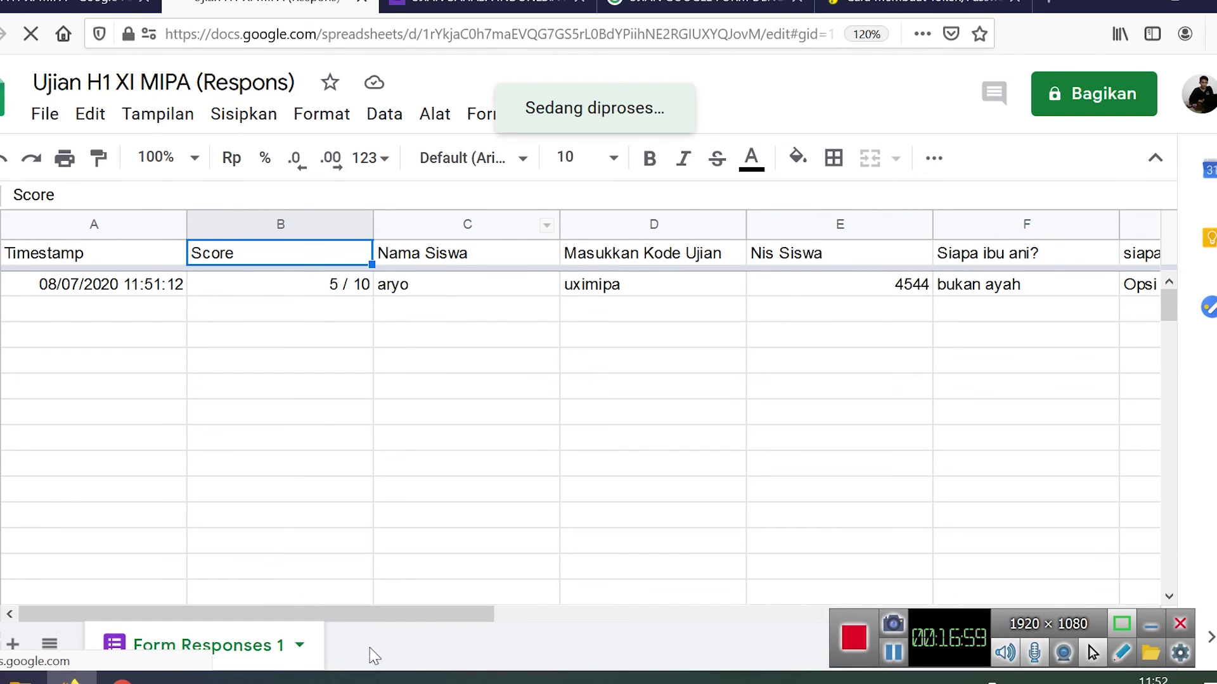
click(647, 222)
click(823, 223)
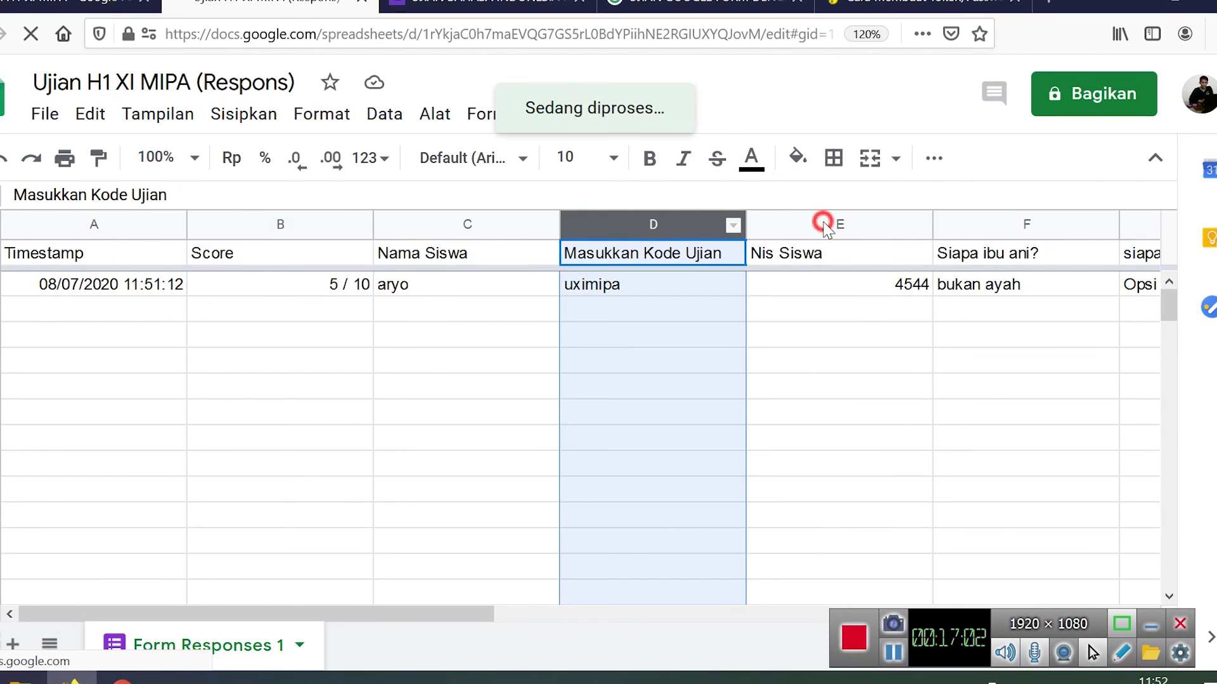
drag(330, 615, 475, 618)
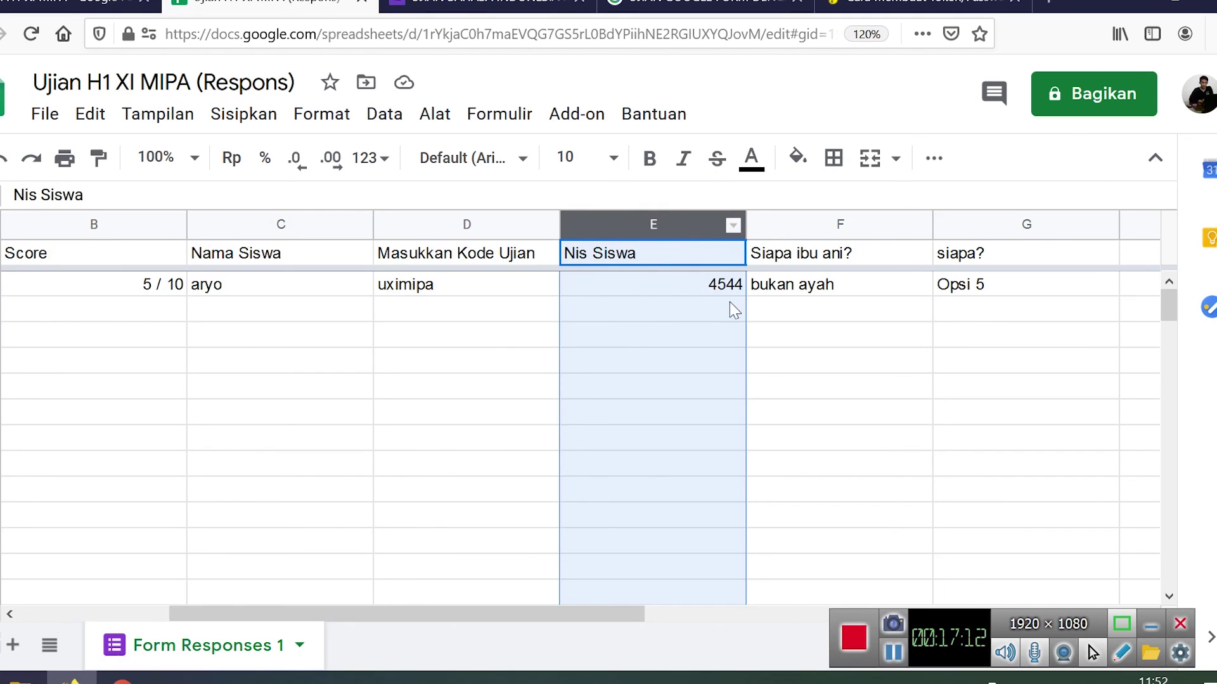
drag(448, 618, 560, 621)
click(635, 225)
click(684, 252)
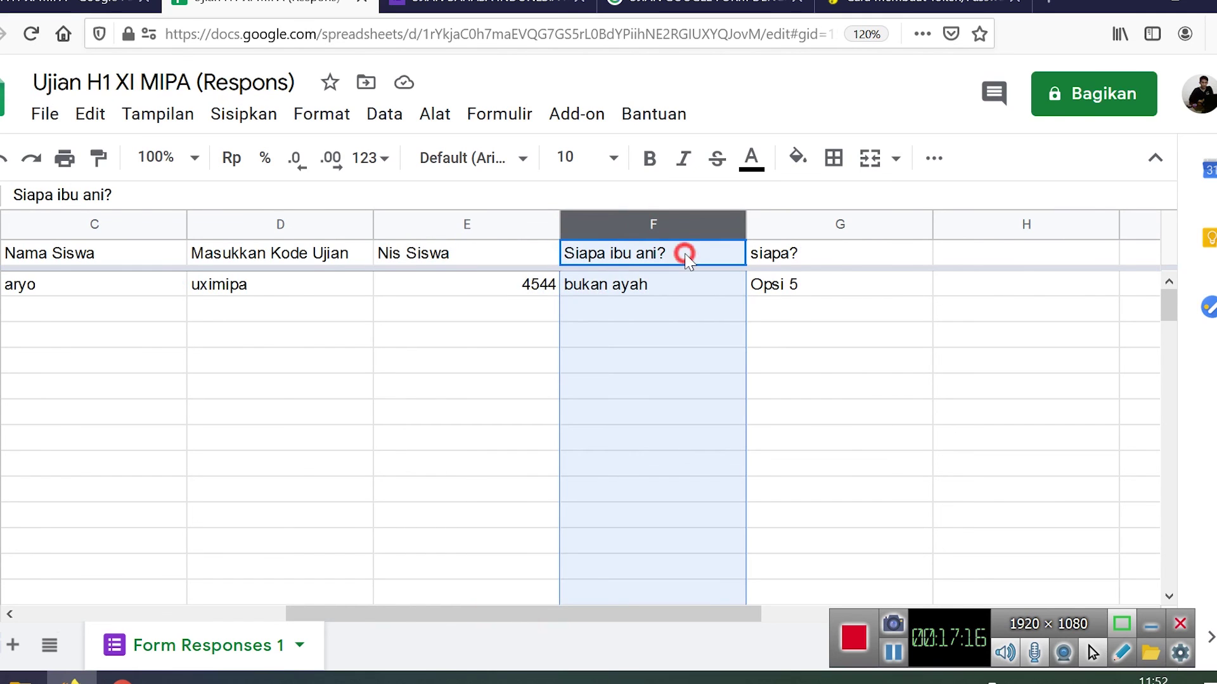
click(811, 261)
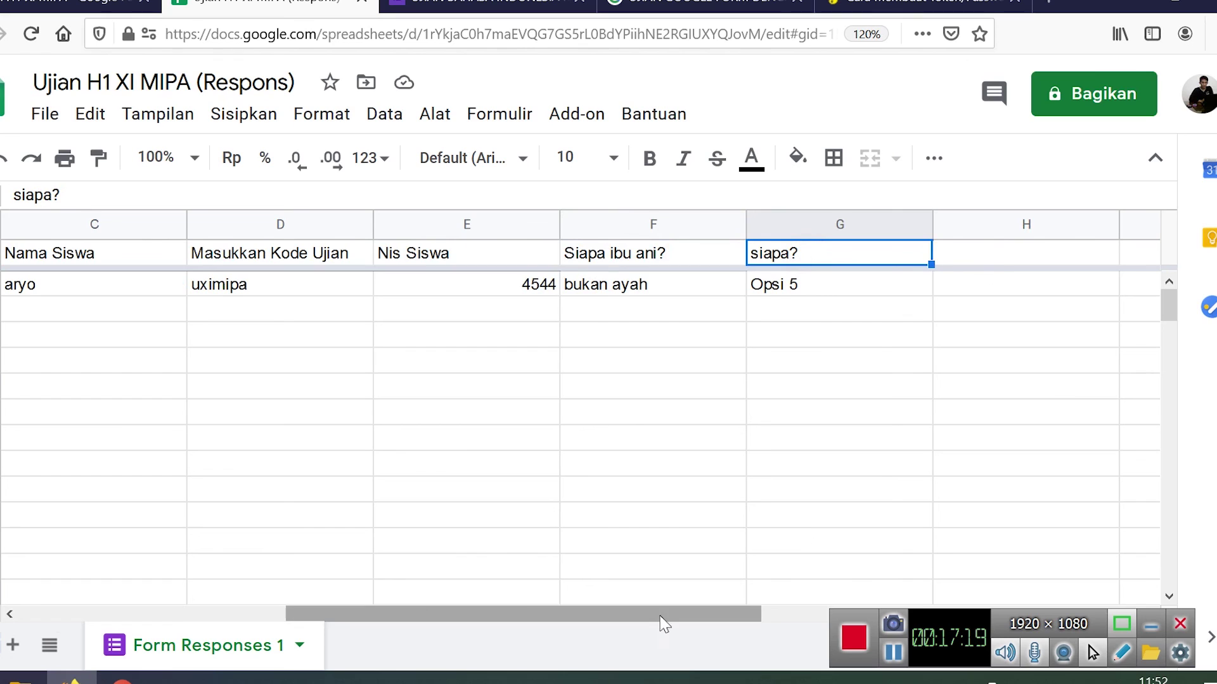
drag(666, 619, 805, 595)
click(669, 250)
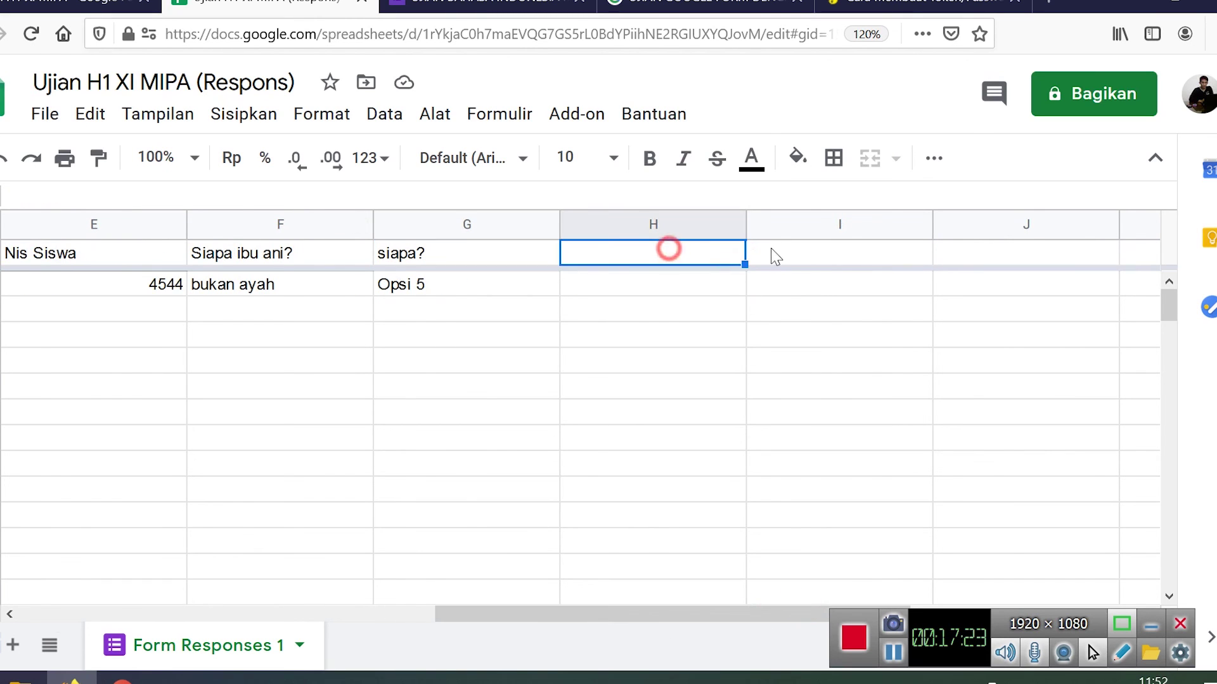
click(774, 250)
click(986, 254)
click(1137, 256)
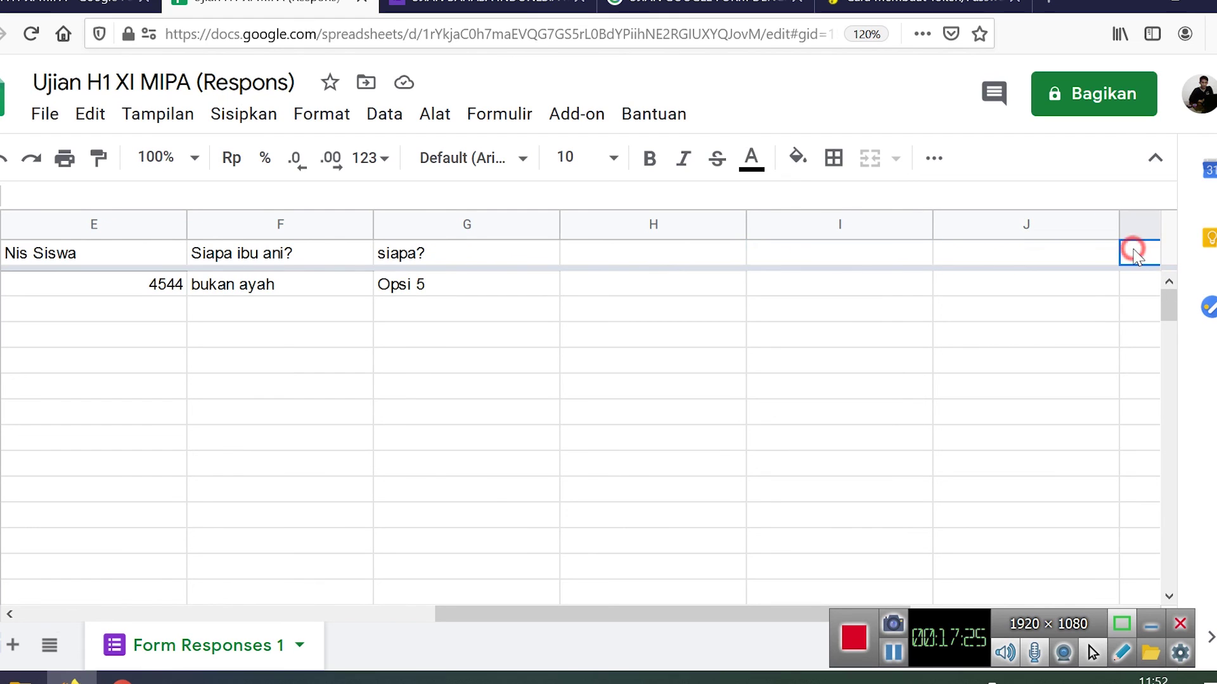
drag(682, 611, 105, 613)
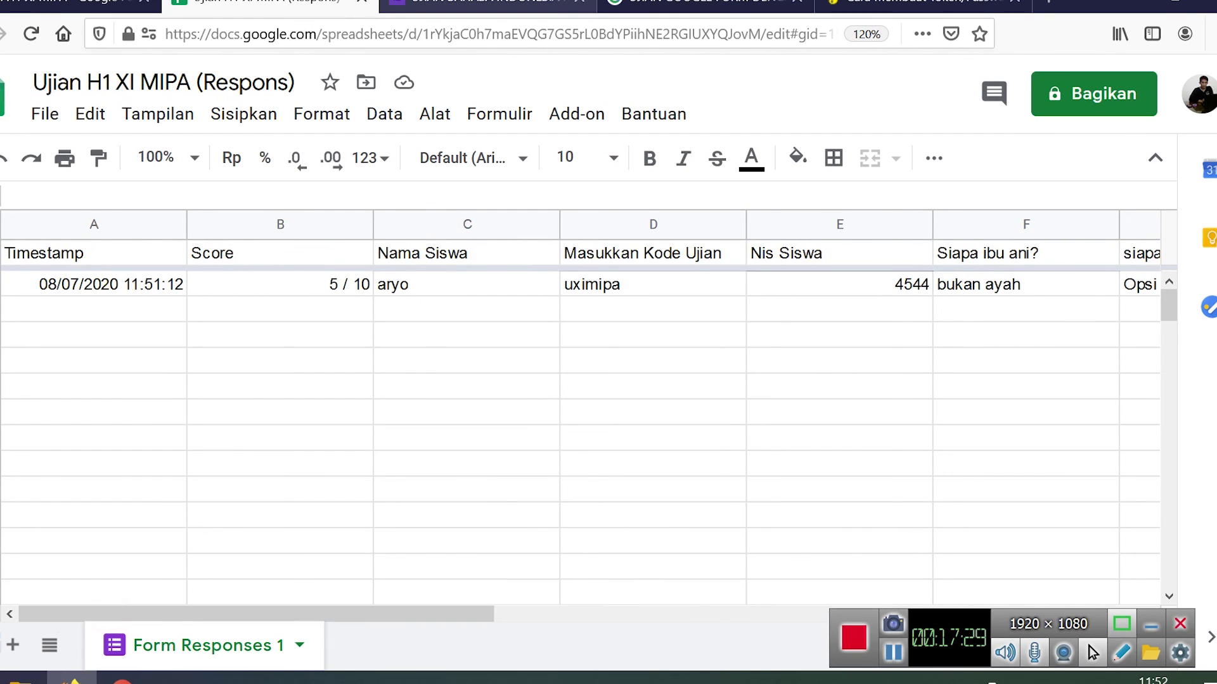